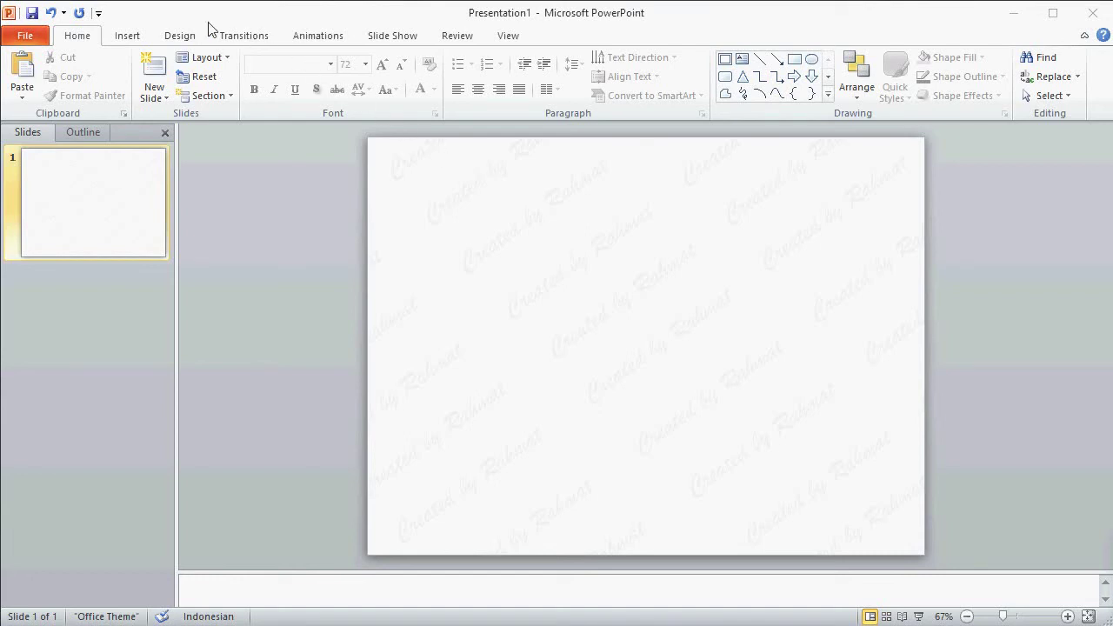
Step: Keep the On-screen Show (4:3) slide size and apply the dark blue background style
click(172, 42)
click(22, 78)
drag(318, 360, 322, 181)
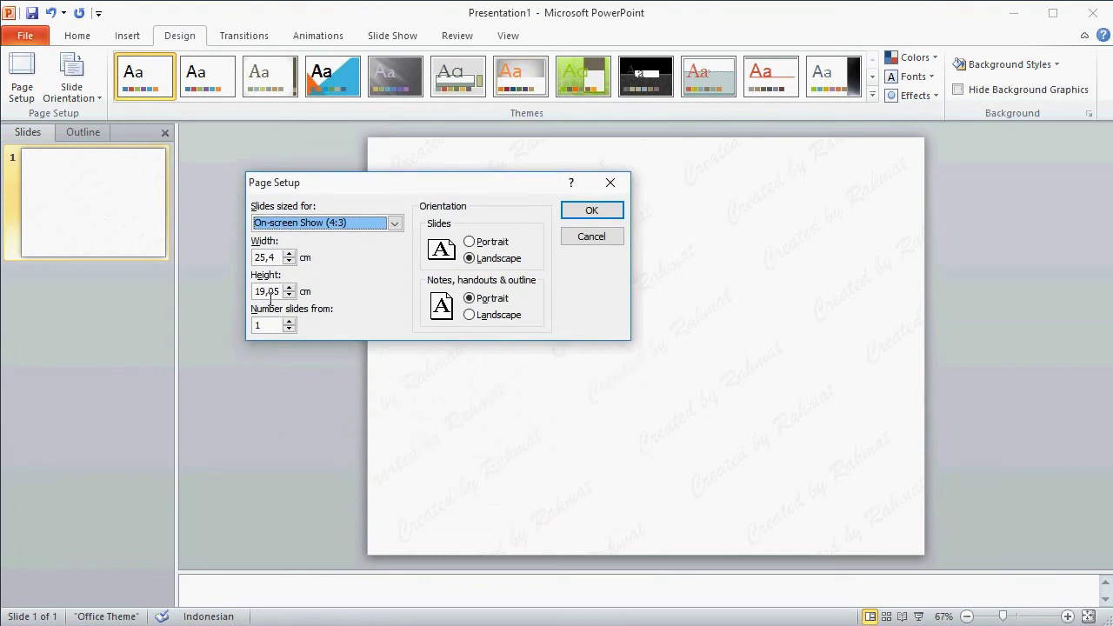
click(600, 212)
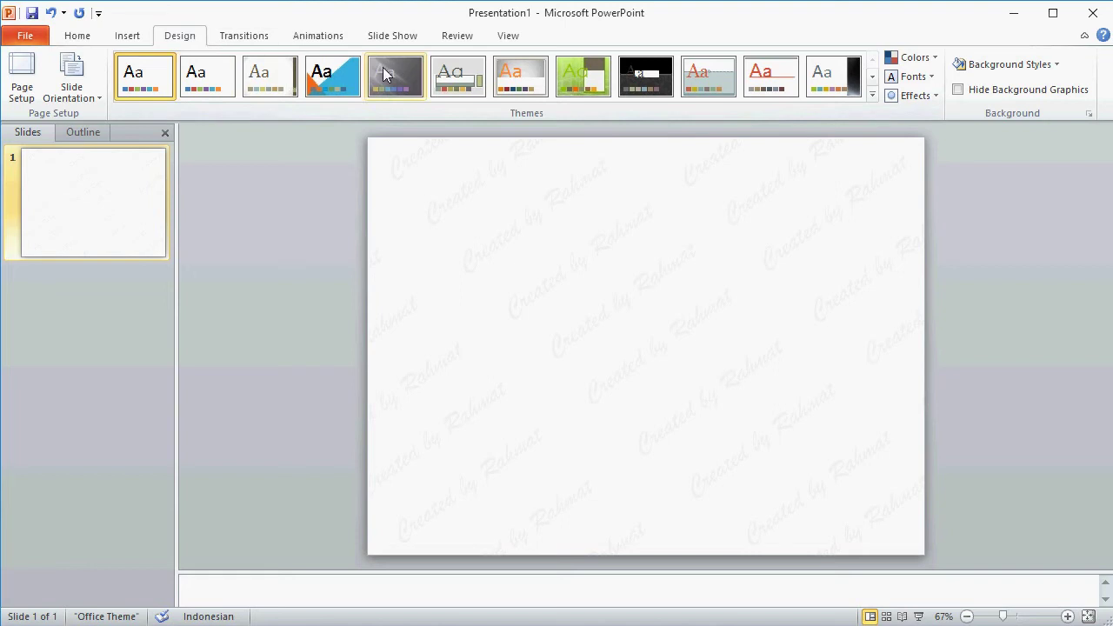
click(1021, 66)
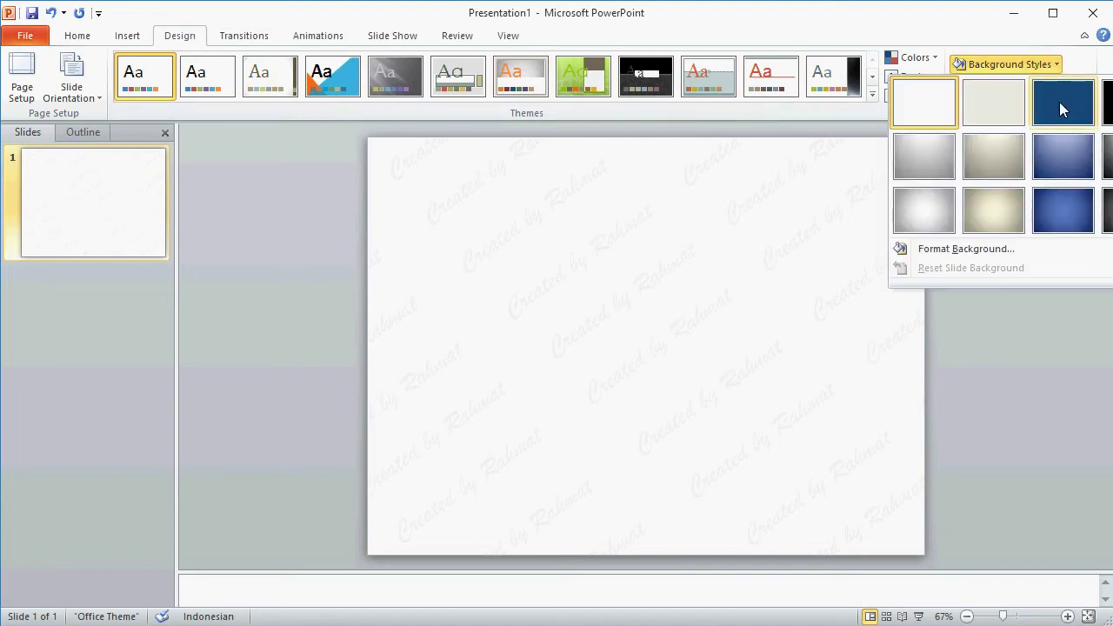
click(1060, 102)
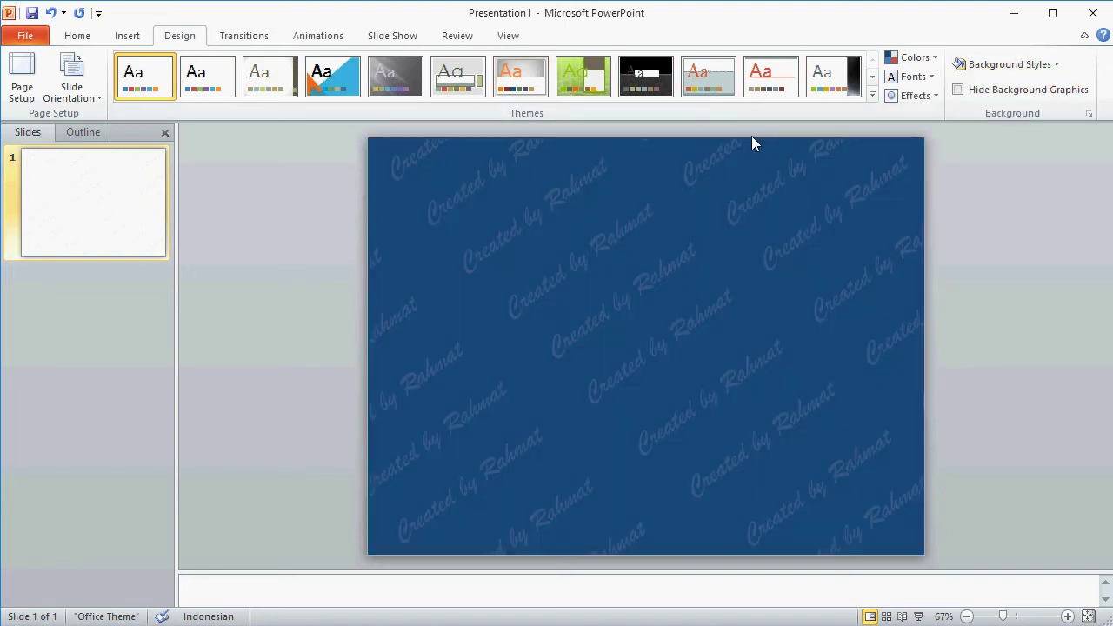
Step: Insert the Wildlife video from file onto the slide
click(127, 38)
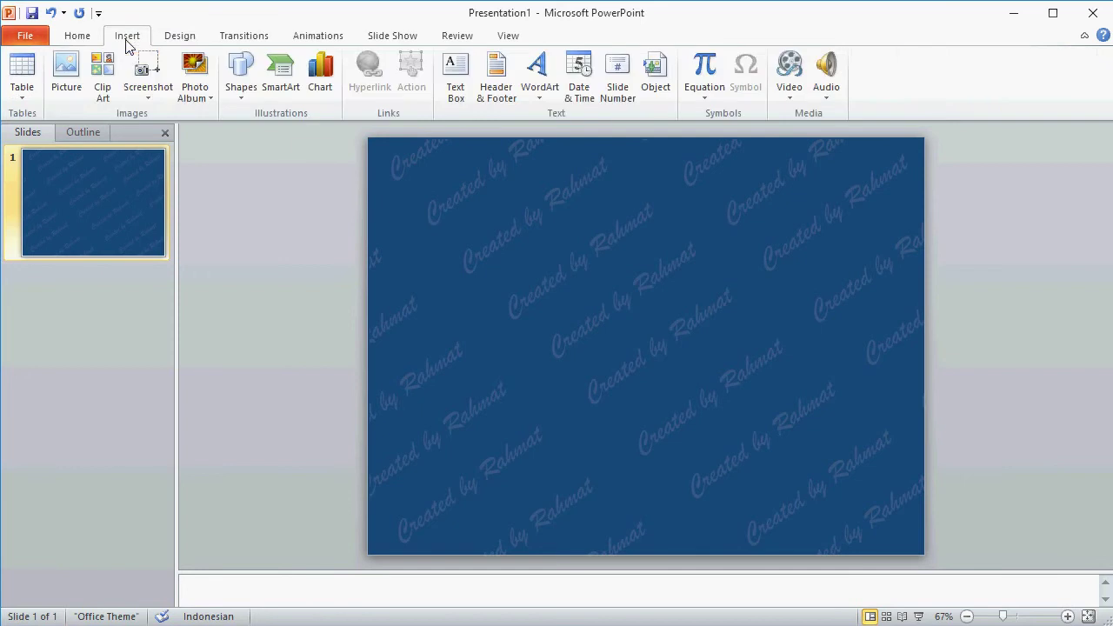
click(788, 97)
click(793, 116)
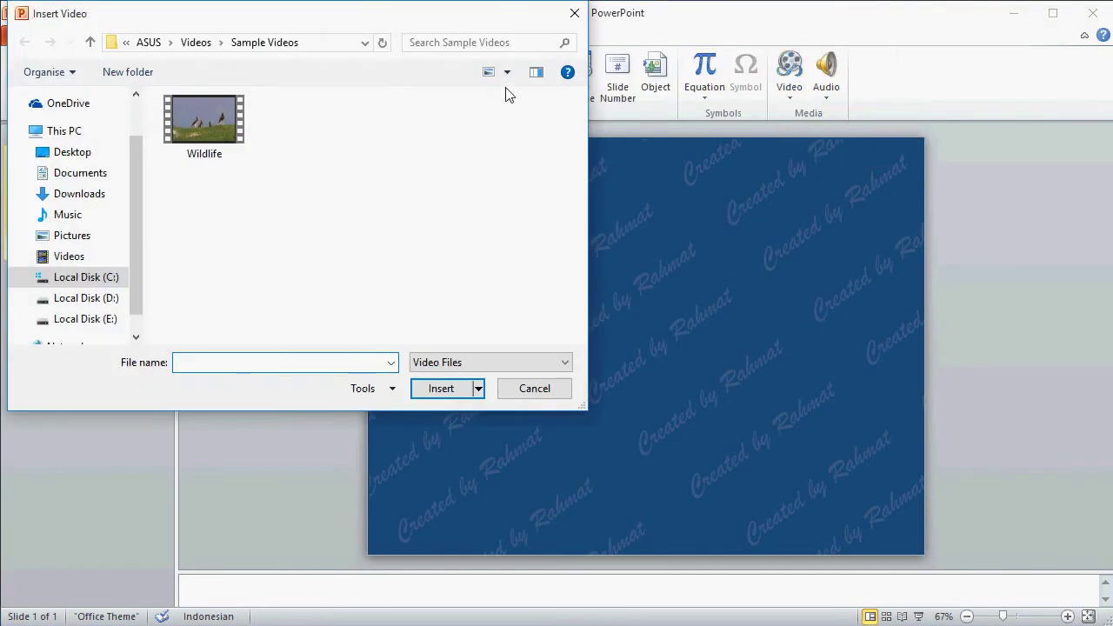
click(208, 122)
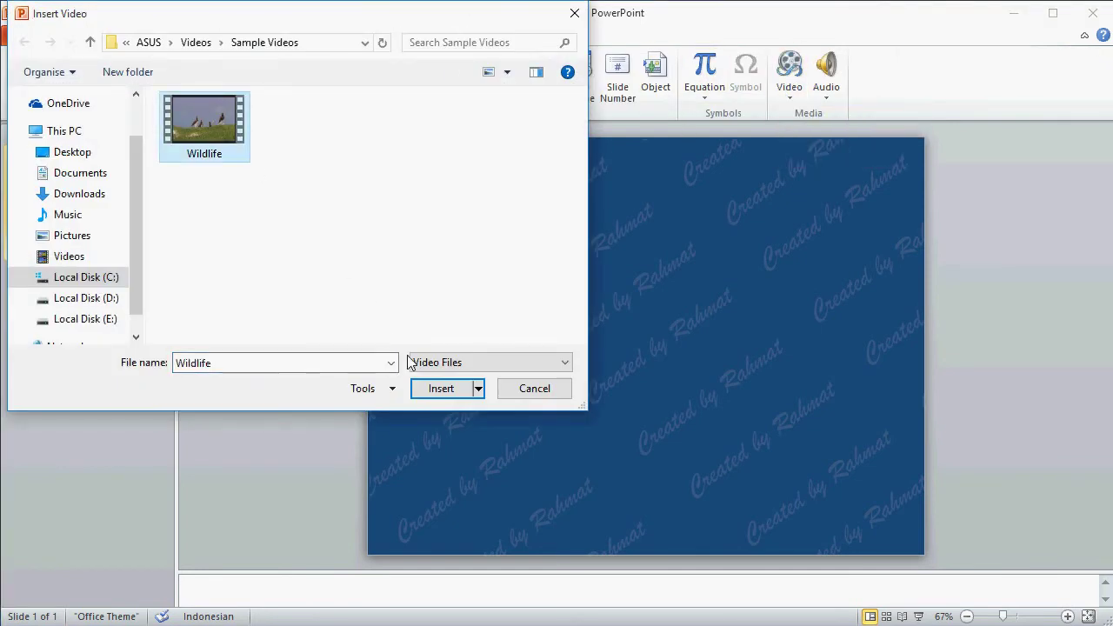
click(435, 387)
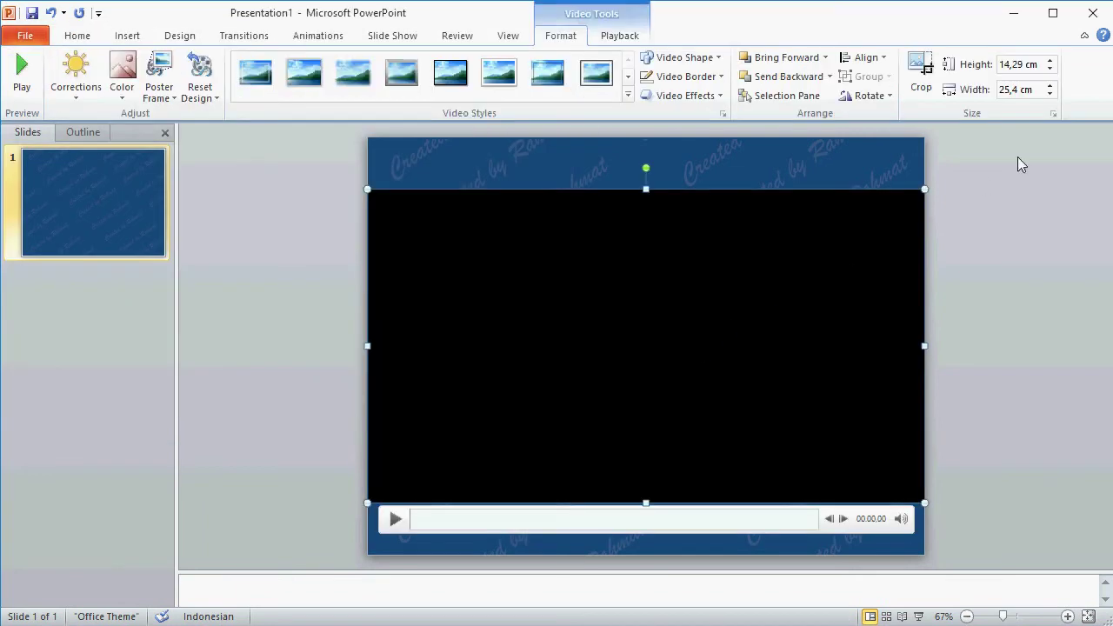
Step: Unlock the video's aspect ratio and set its height to 18,2 cm
click(1052, 114)
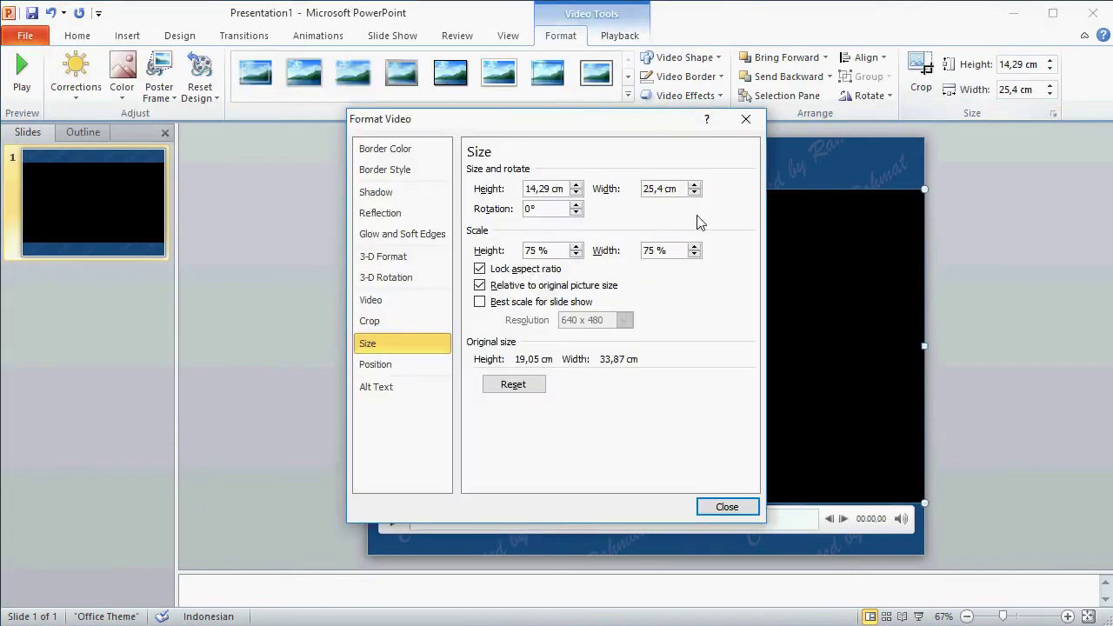
click(479, 272)
click(552, 184)
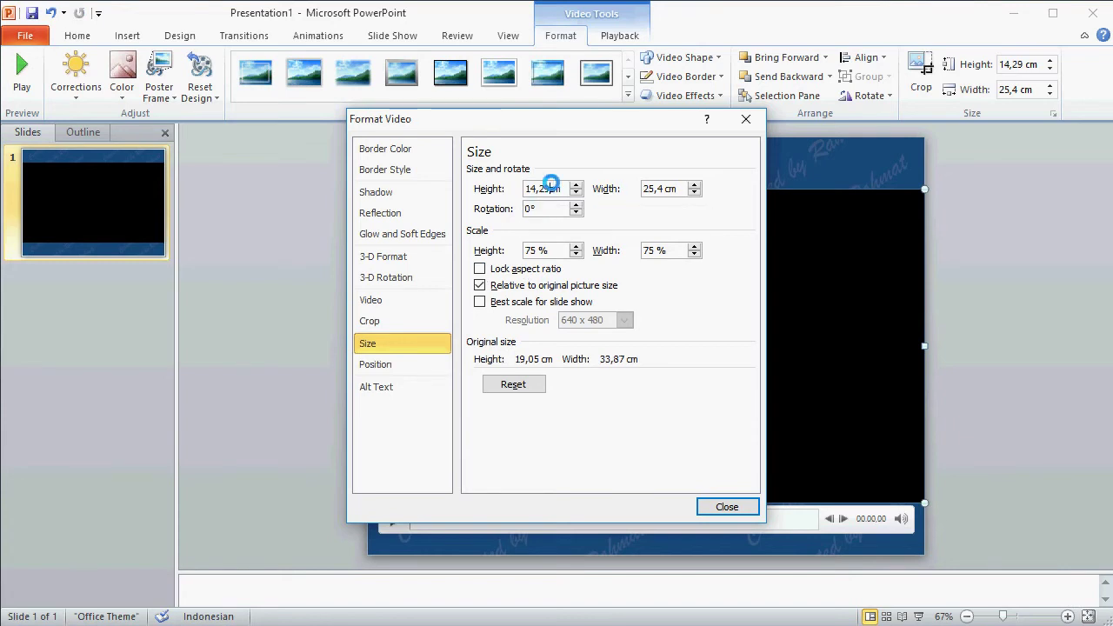
text(18,2)
click(642, 188)
click(725, 513)
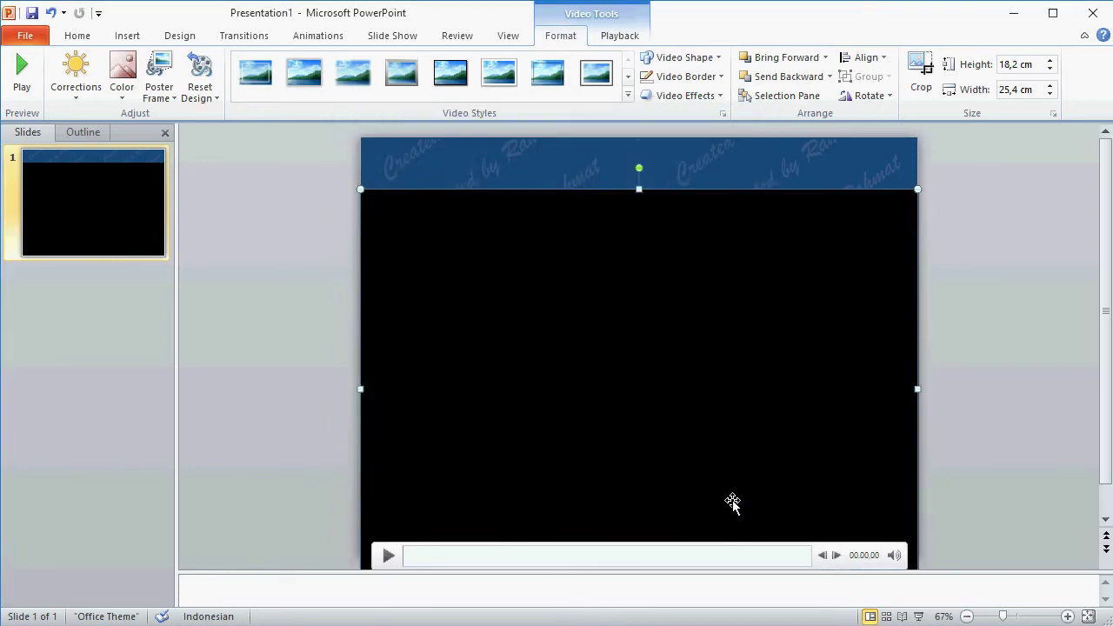
Step: Centre the video horizontally and vertically on the slide and send it to the back
click(876, 69)
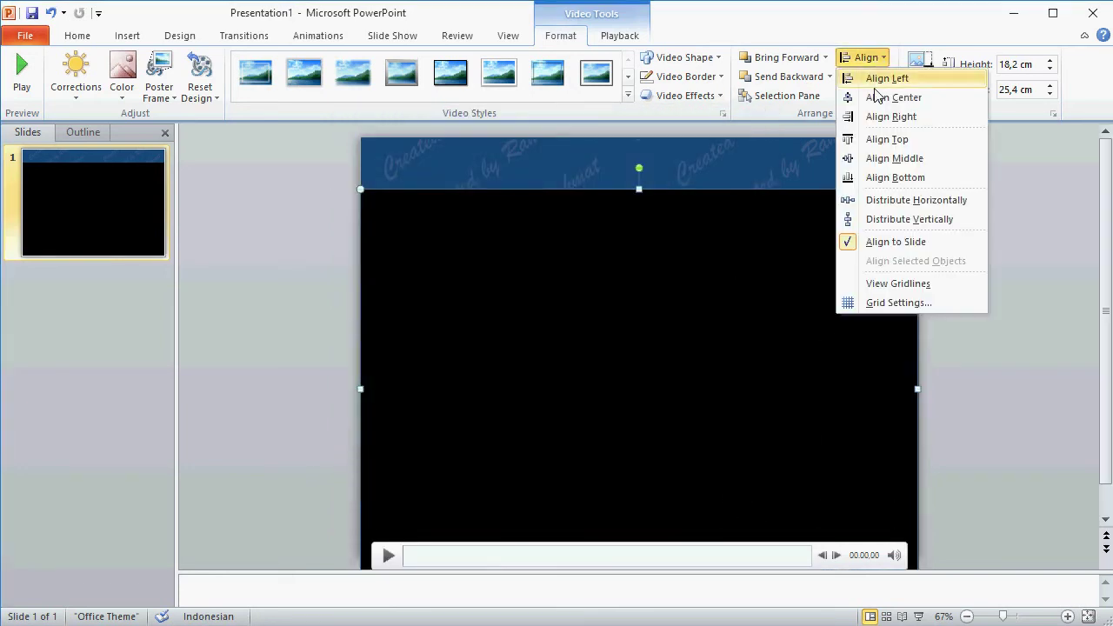
click(878, 97)
click(875, 67)
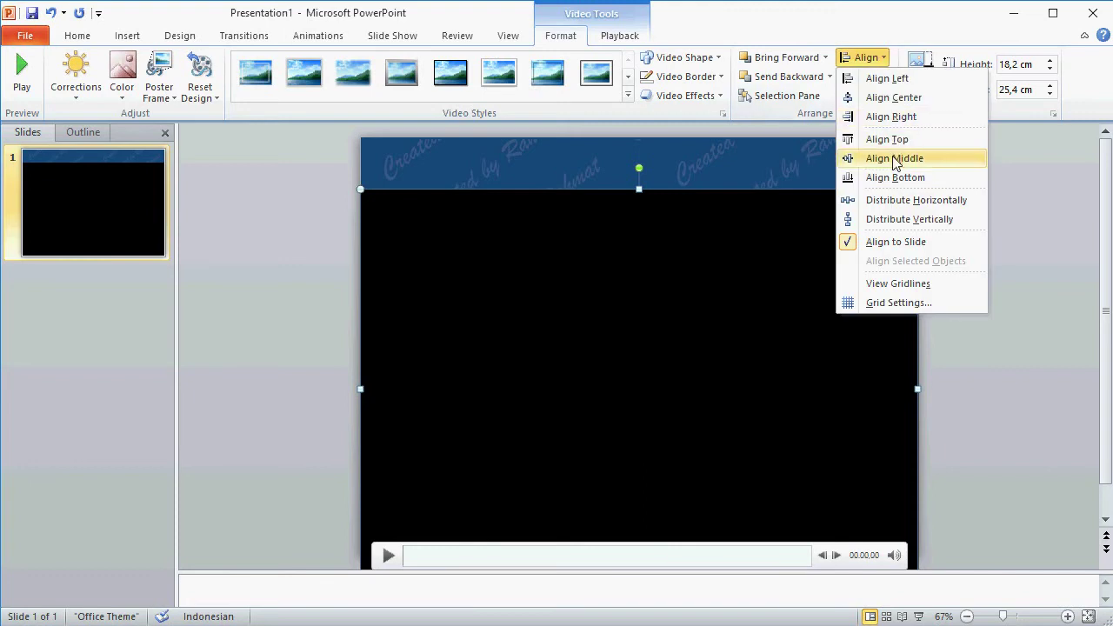
click(896, 158)
right_click(632, 279)
mouse_move(736, 453)
click(787, 453)
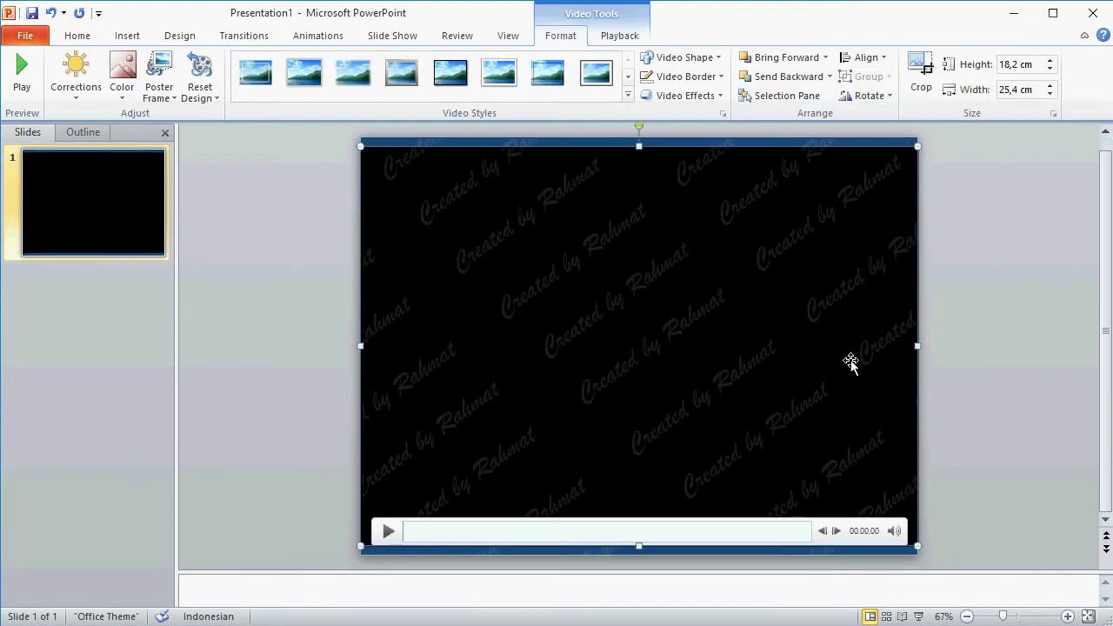
click(136, 36)
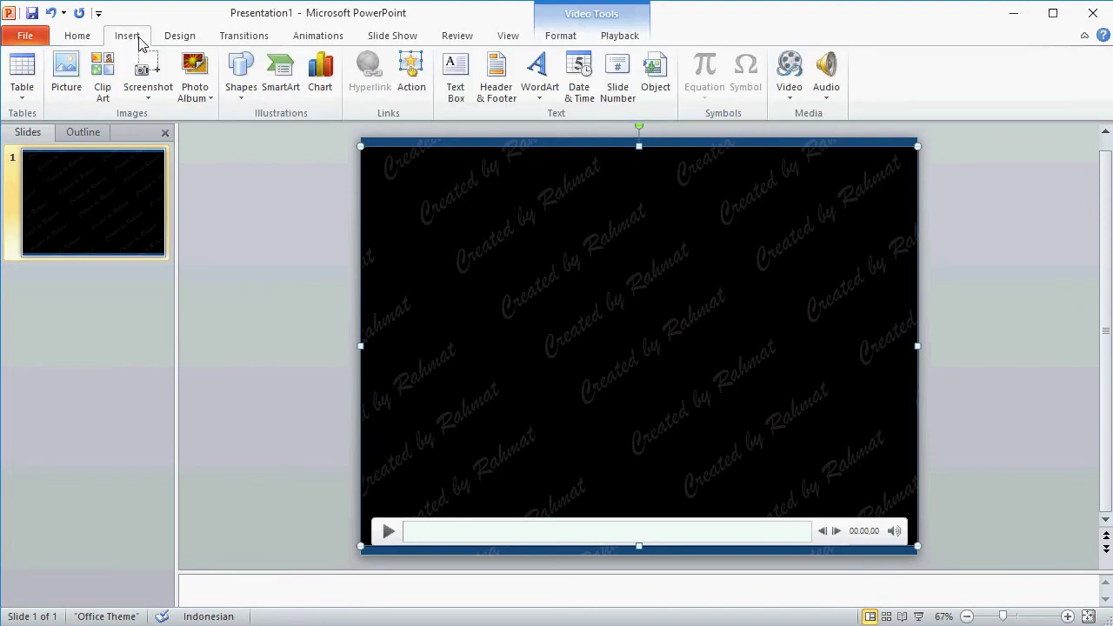
Step: Insert a second Wildlife video from file and nudge it left
click(804, 74)
click(205, 122)
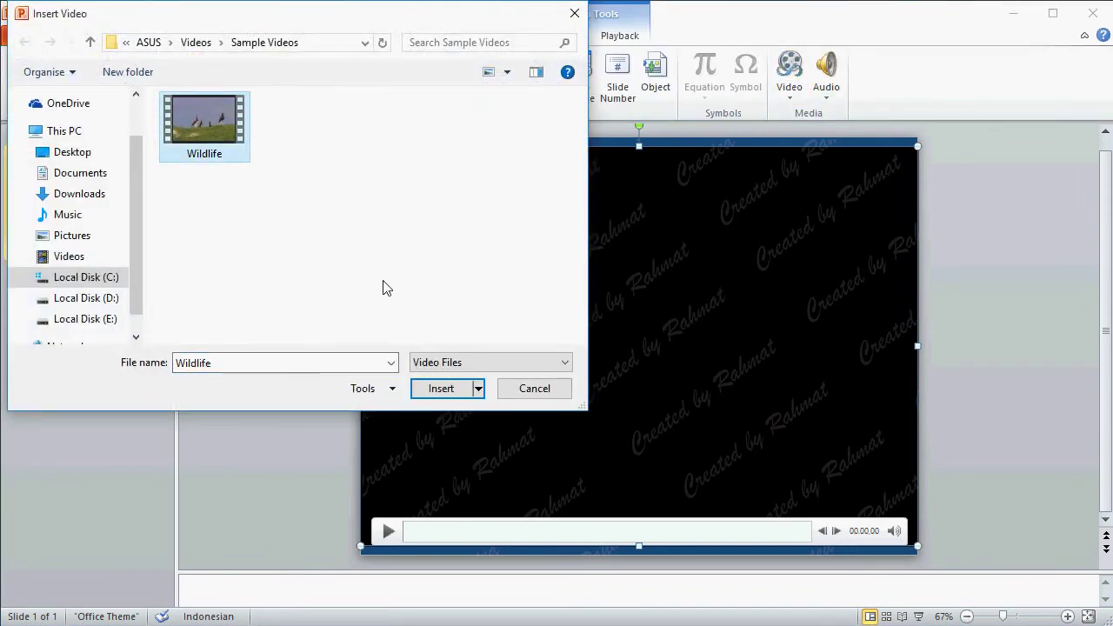
click(452, 393)
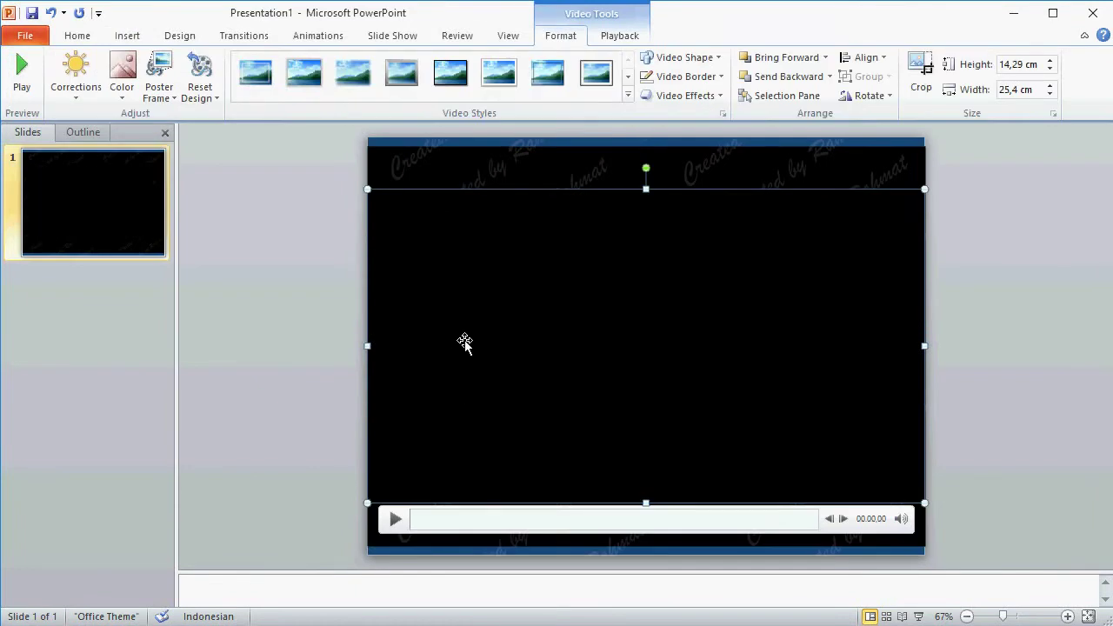
drag(464, 342, 384, 336)
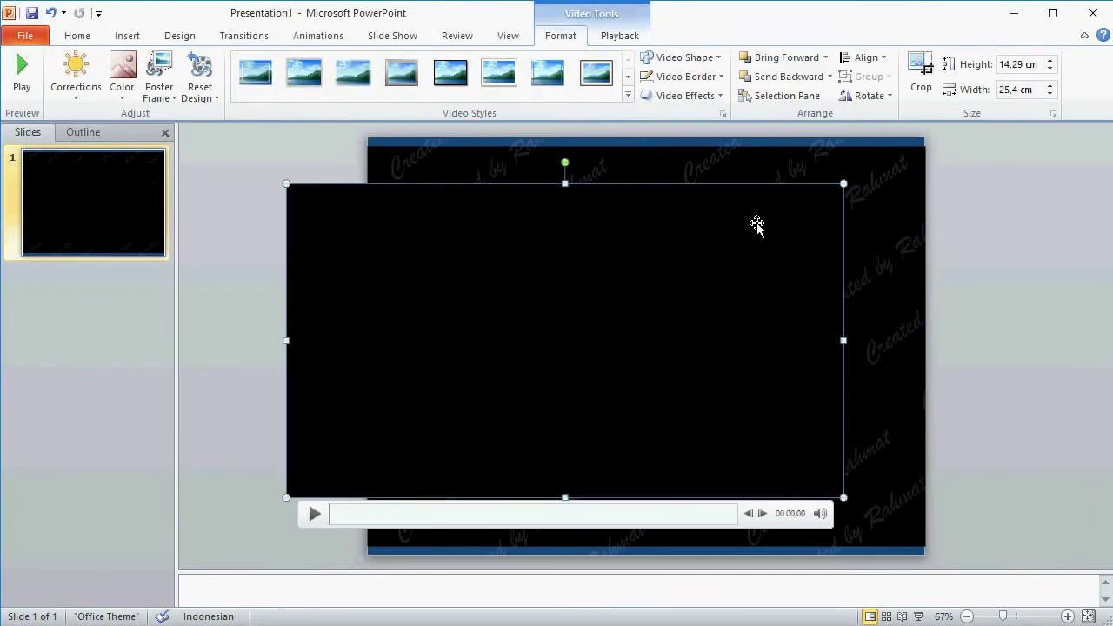
Step: Resize the new video to 3,87 × 6,4 cm and drag it past the slide's left edge
click(1053, 113)
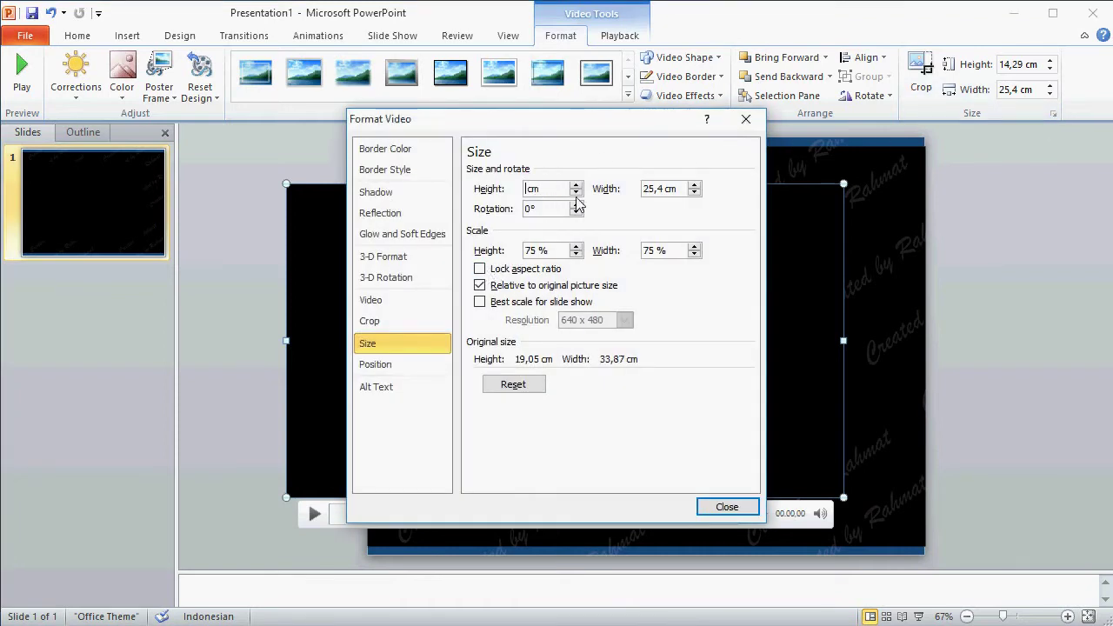
text(3,87)
click(662, 188)
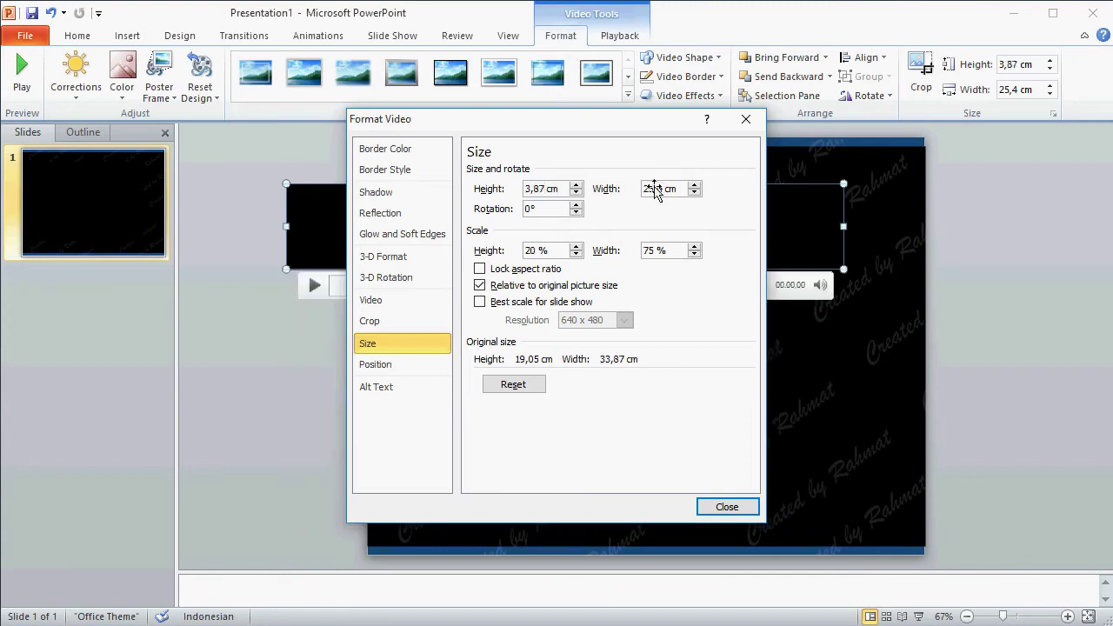
key(BackSpace)
text(6)
click(706, 506)
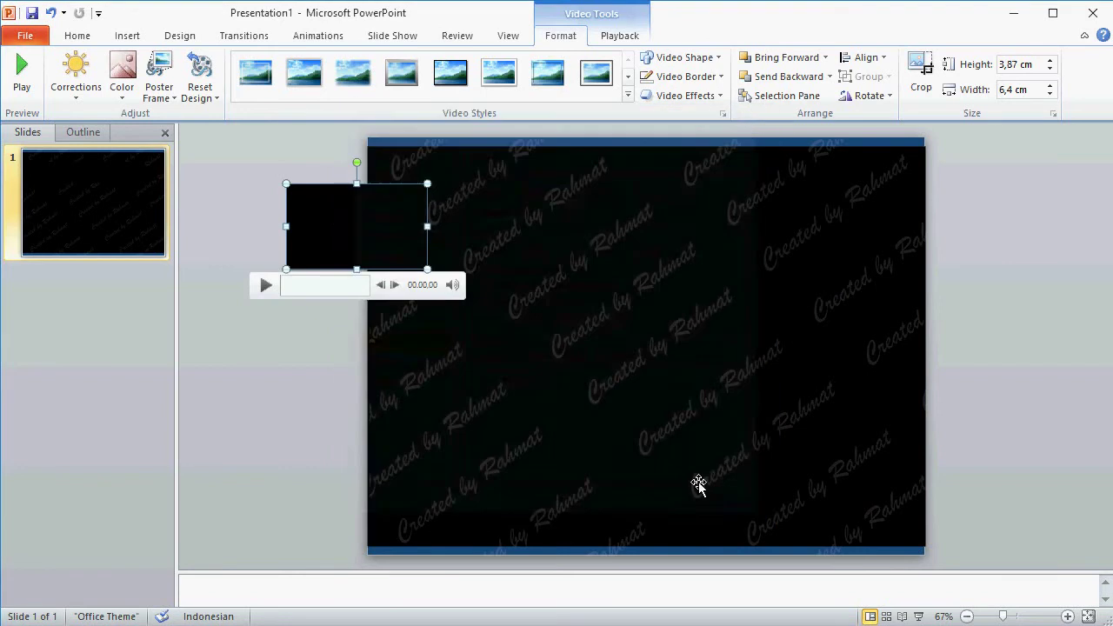
drag(341, 224, 297, 226)
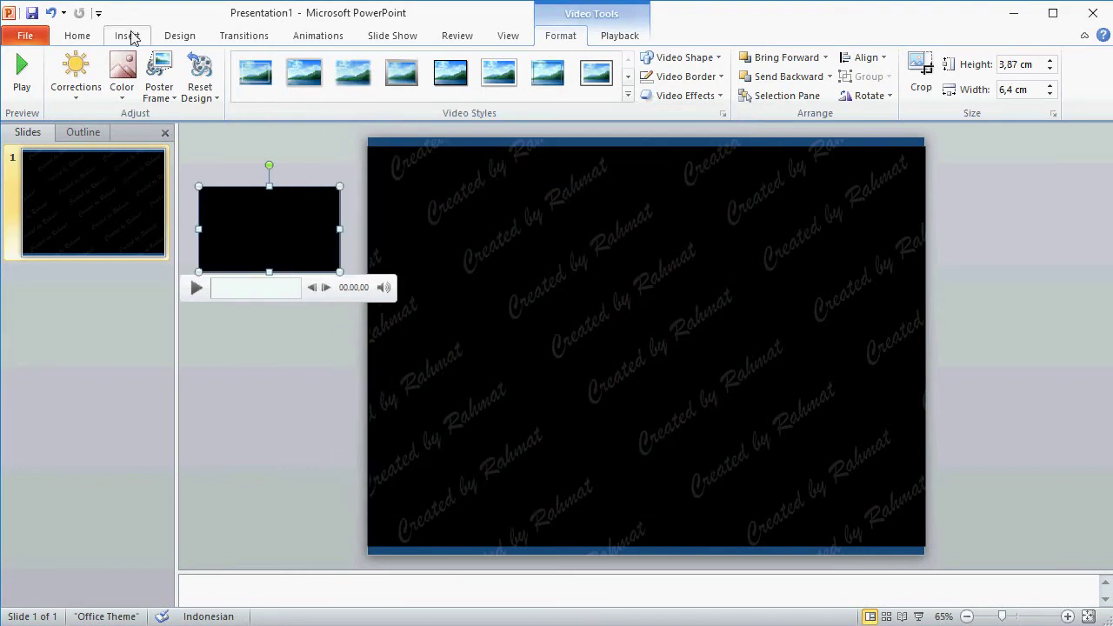
Step: Paste two copies of the small video and stack them below the original in a column
click(79, 36)
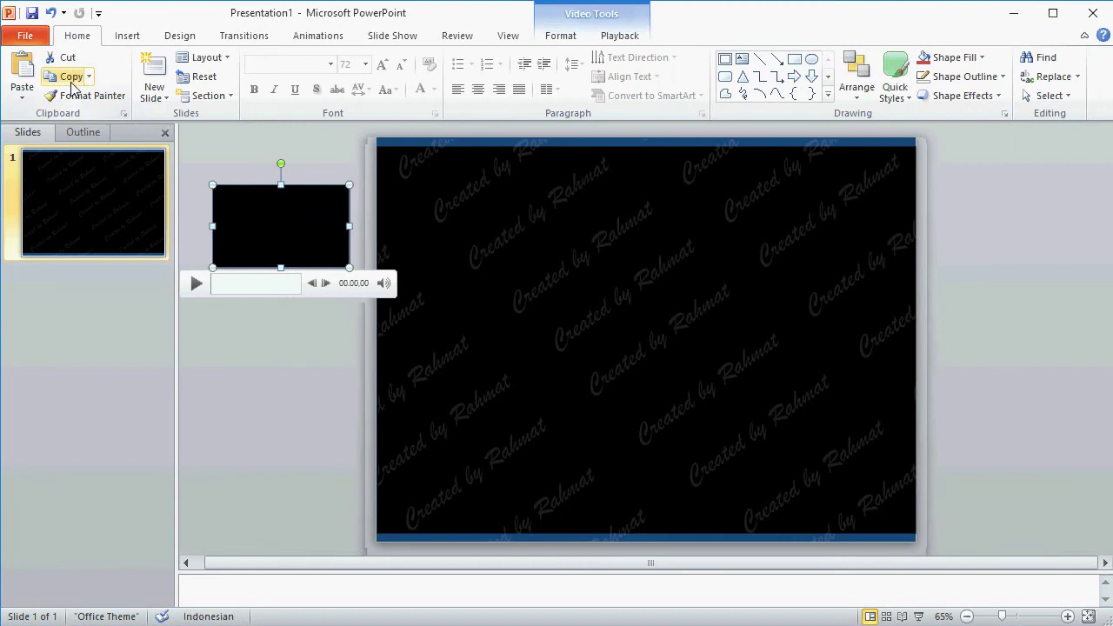
click(24, 66)
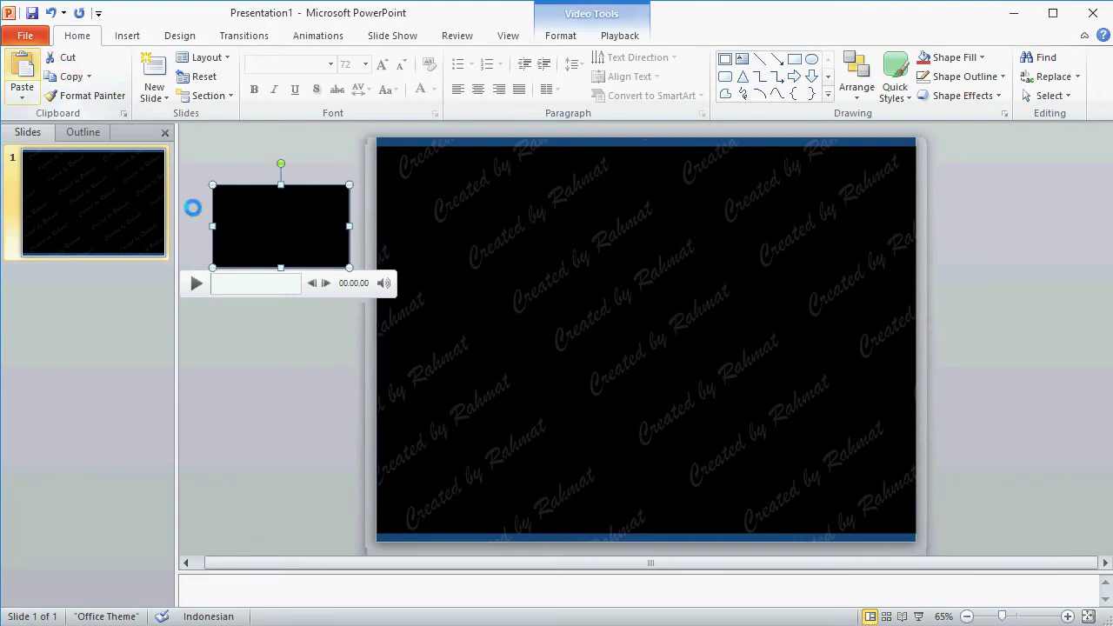
drag(274, 230, 252, 374)
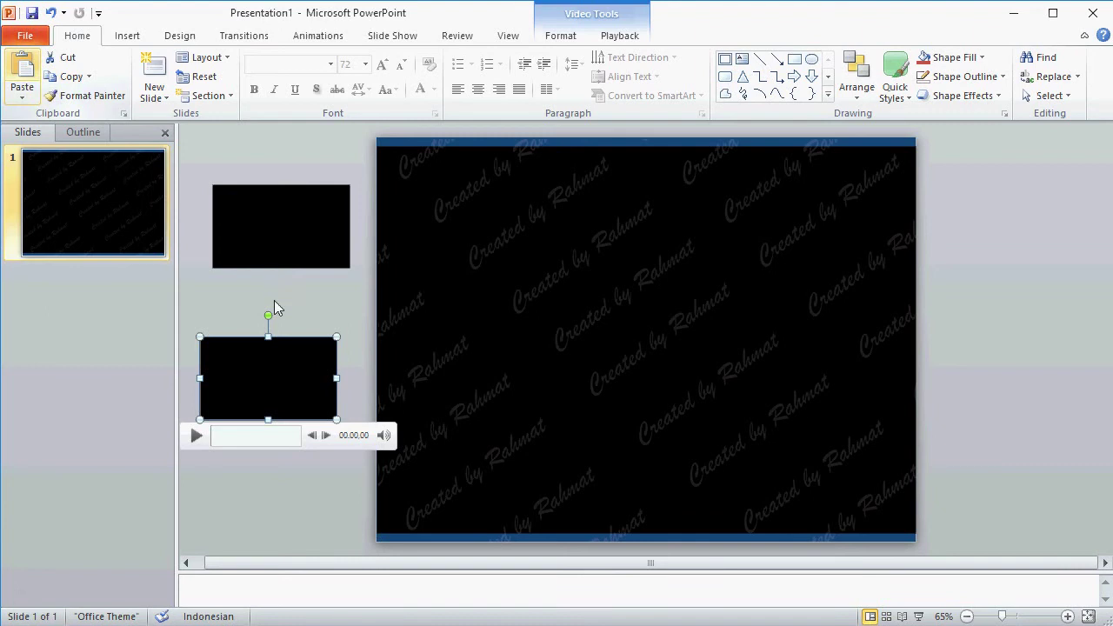
key(ctrl+v)
drag(300, 235, 289, 492)
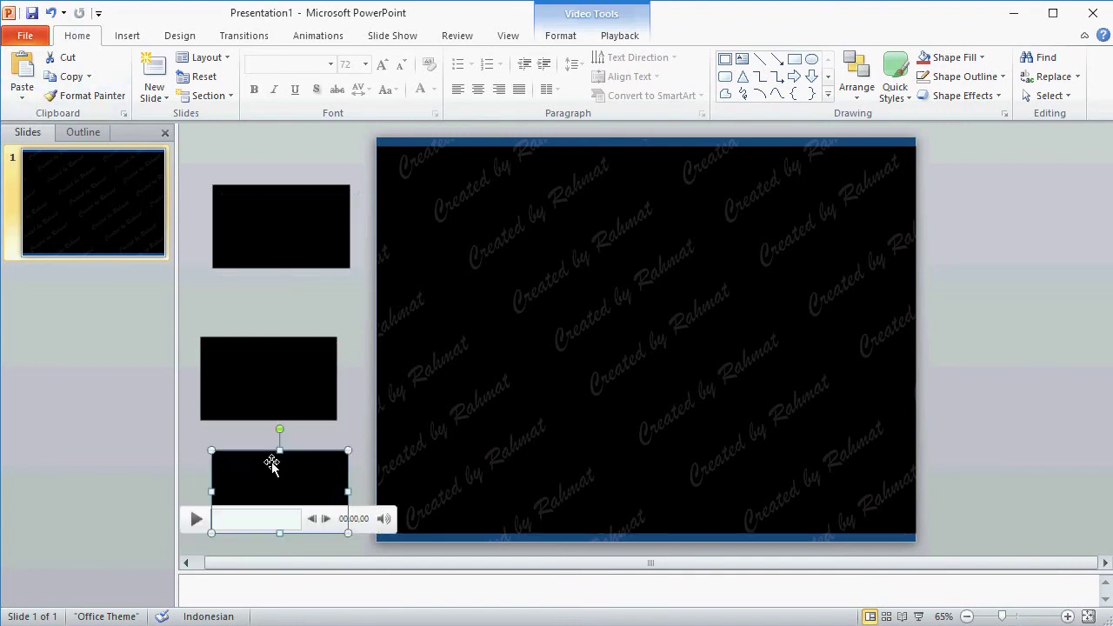
click(629, 41)
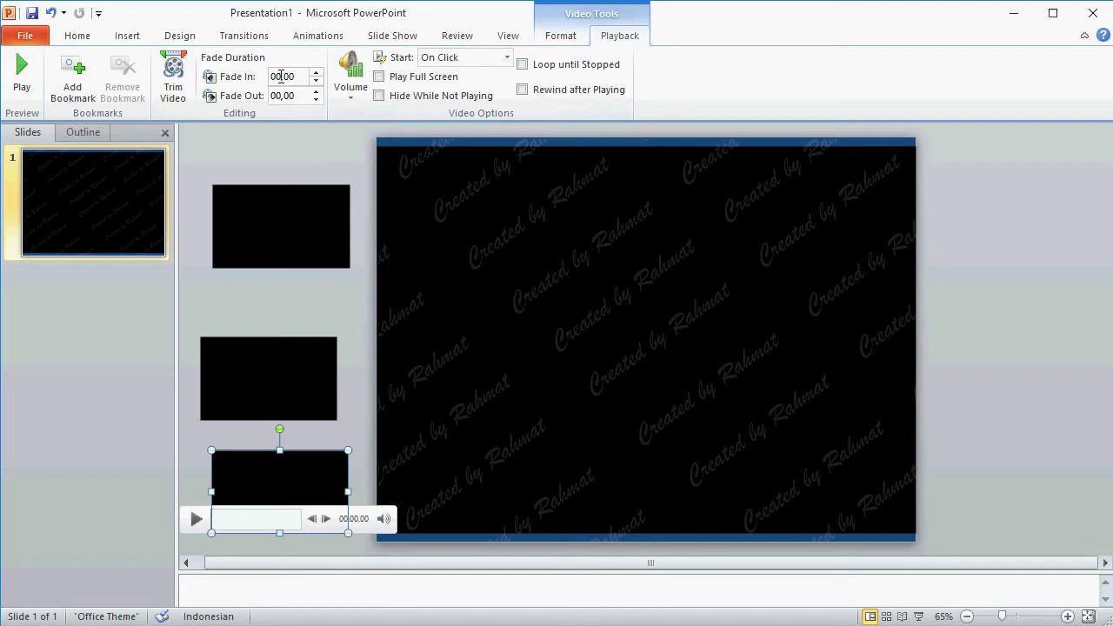
Step: Trim the bottom small video to play from 00.00 to 00.07,038
click(173, 87)
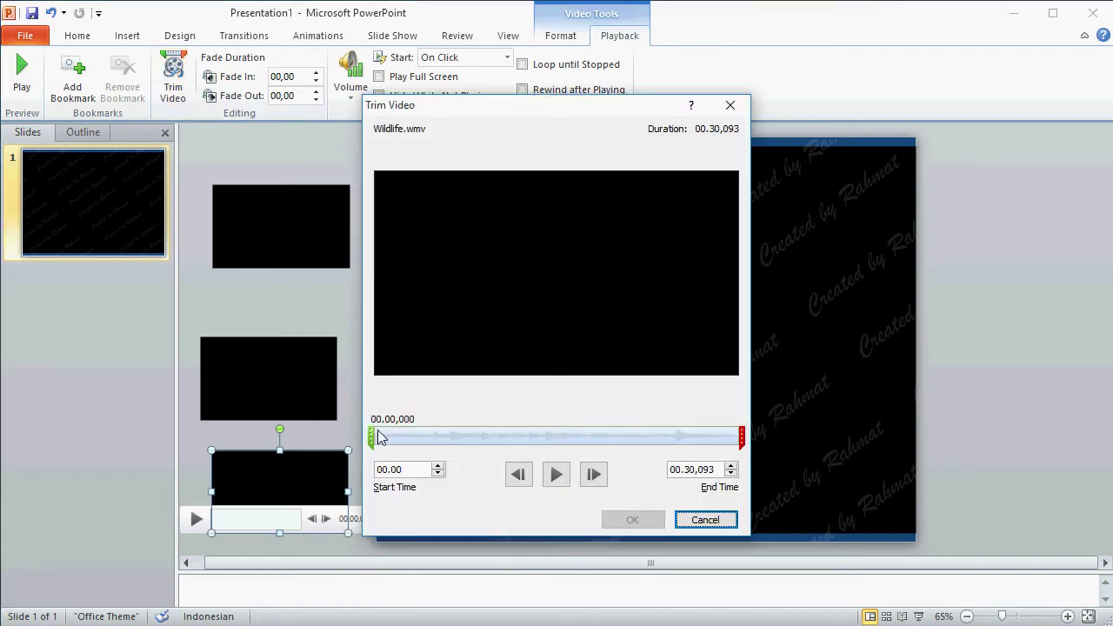
mouse_move(741, 440)
mouse_down()
mouse_move(454, 419)
mouse_move(460, 440)
mouse_up()
drag(718, 470, 706, 469)
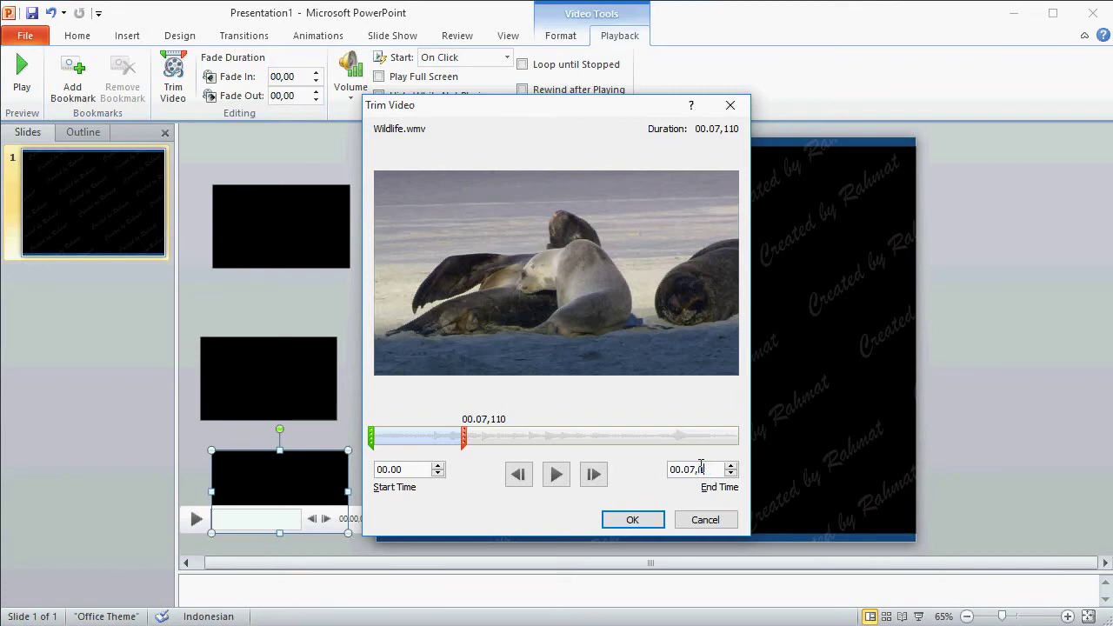
click(632, 519)
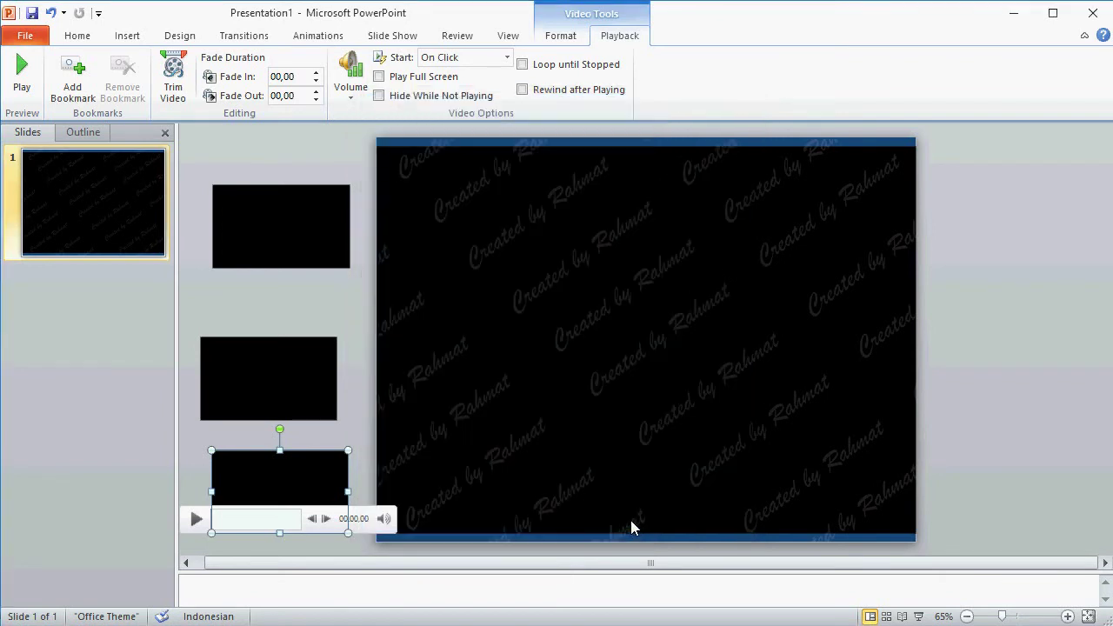
click(301, 380)
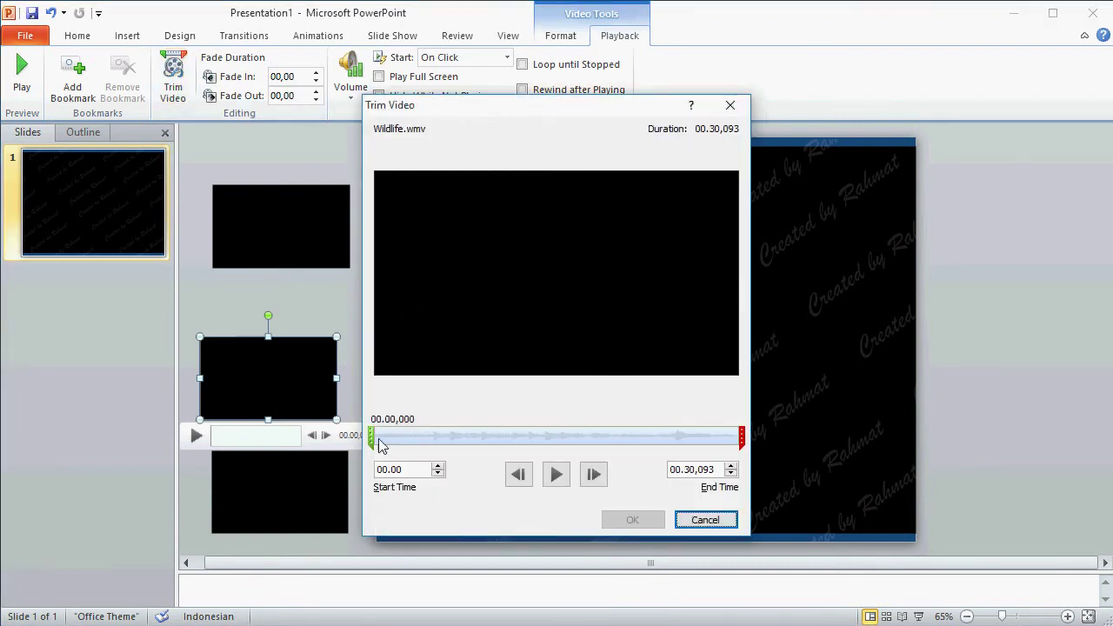
Step: Trim the middle seal clip to play from 00.07,182 to 00.20,397
drag(373, 435, 374, 439)
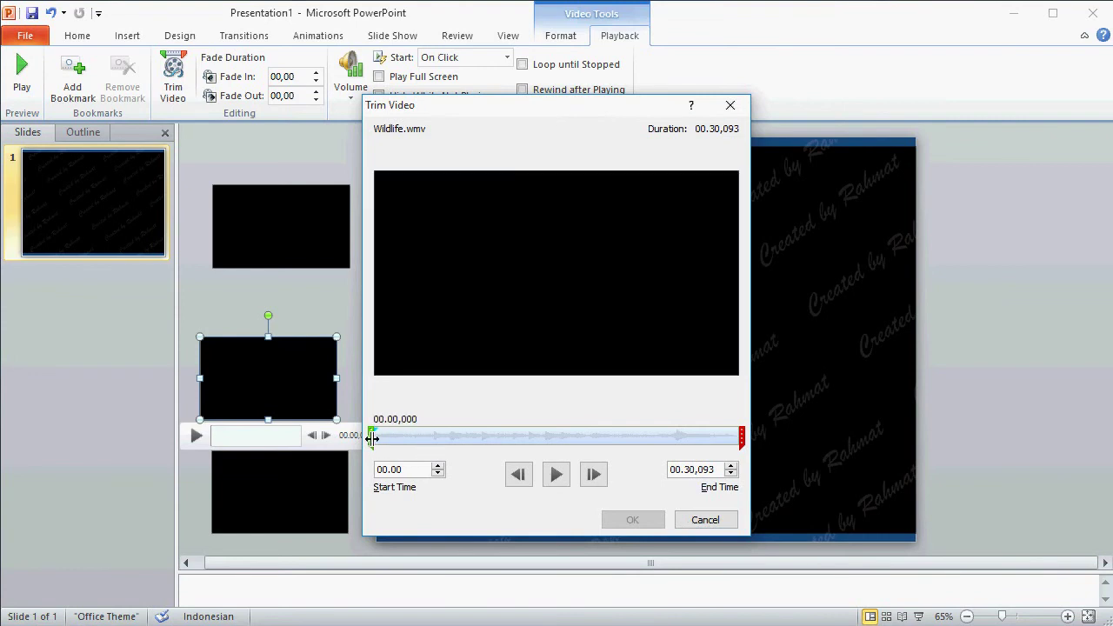
mouse_move(369, 435)
mouse_down()
mouse_move(399, 442)
mouse_move(374, 440)
mouse_up()
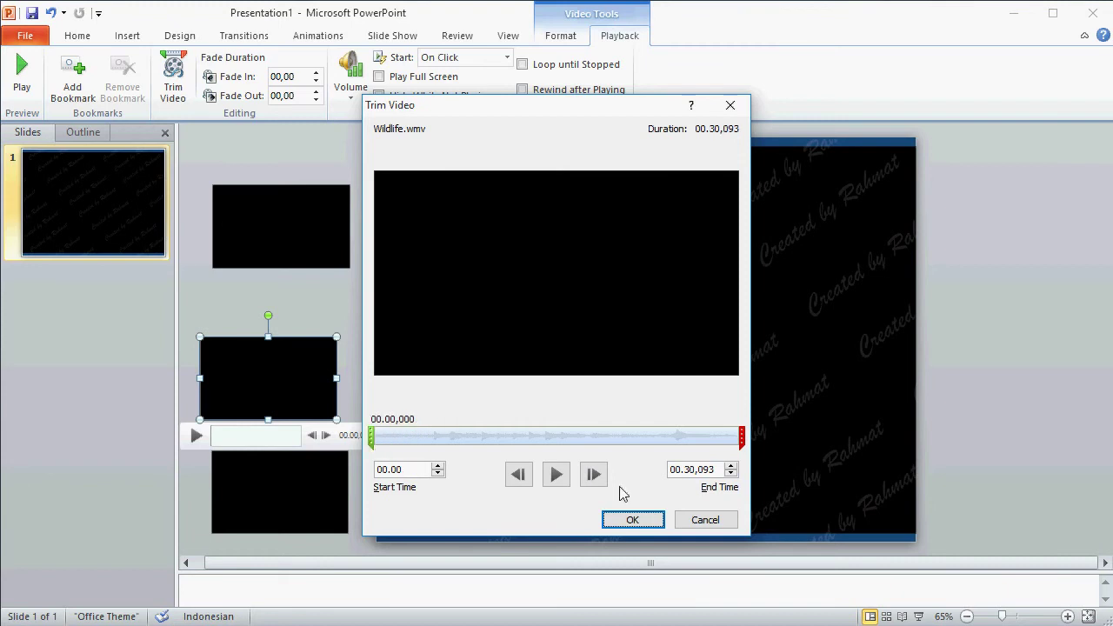
click(687, 523)
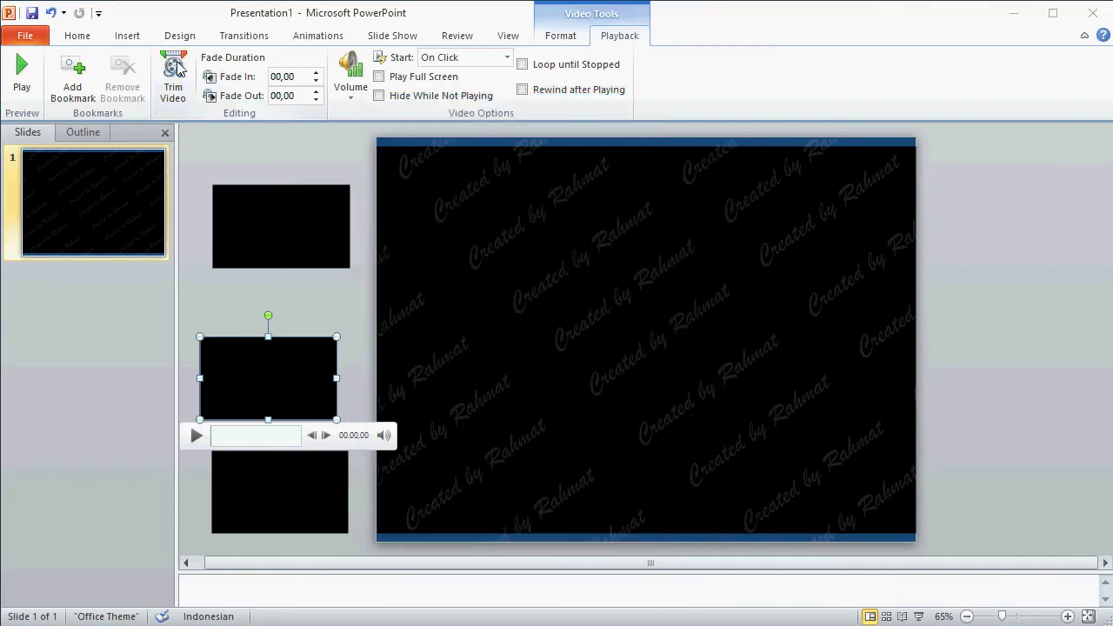
click(173, 77)
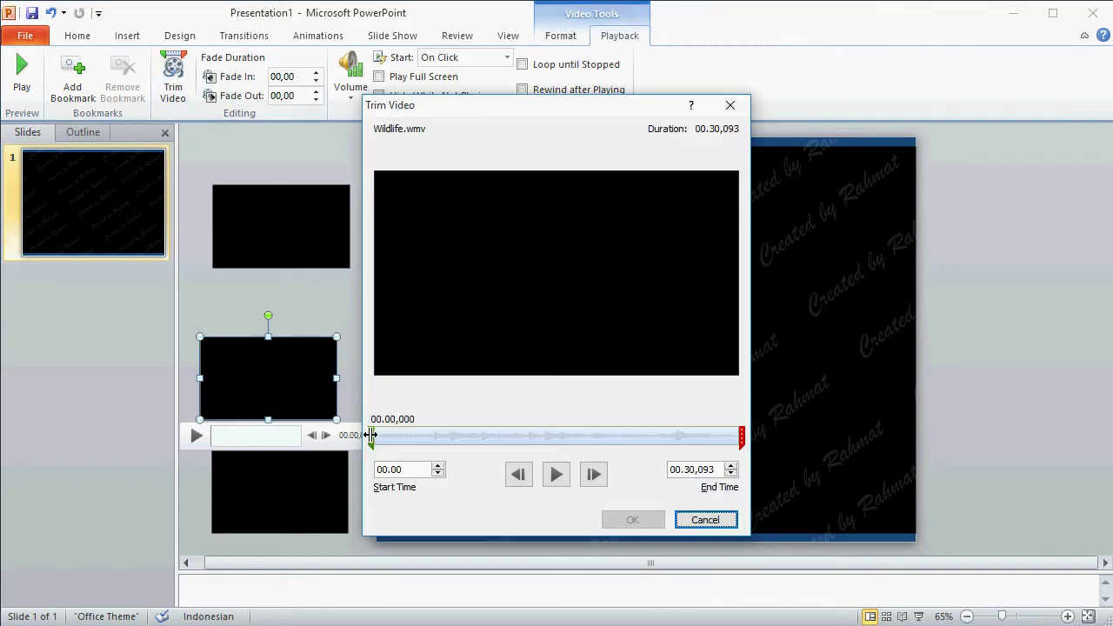
mouse_move(369, 434)
mouse_down()
mouse_move(478, 445)
mouse_move(461, 447)
mouse_up()
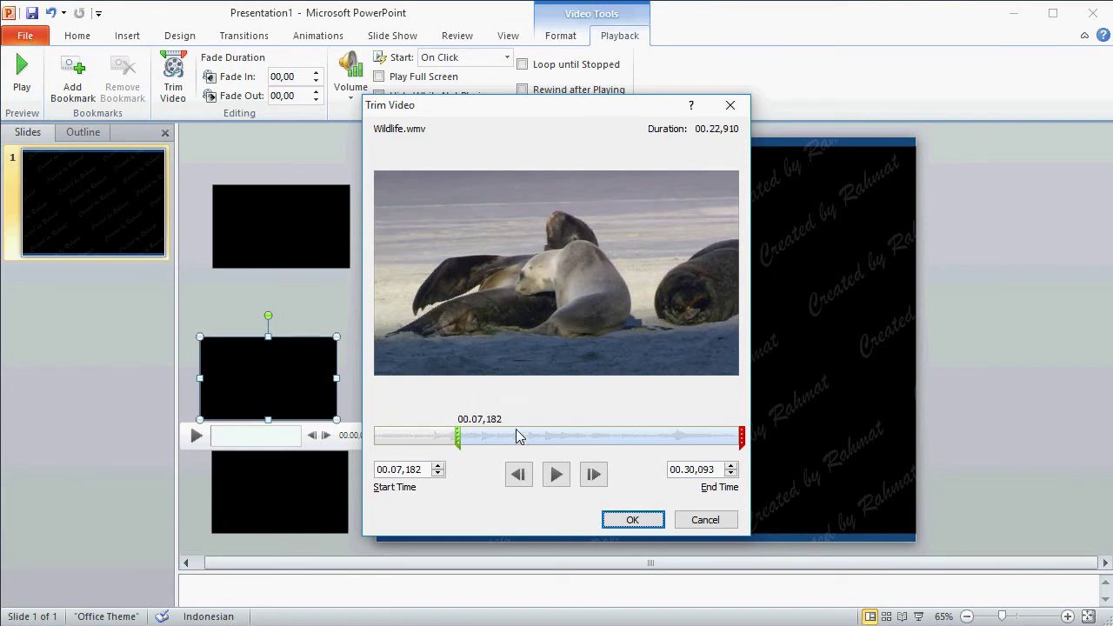
drag(739, 437, 619, 444)
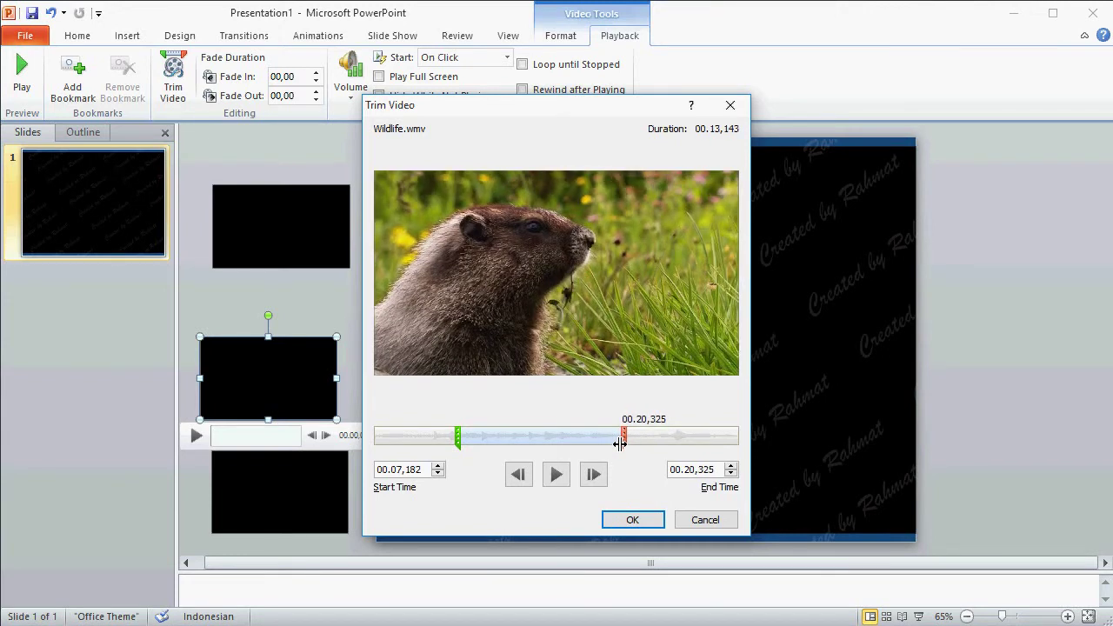
drag(620, 447, 621, 447)
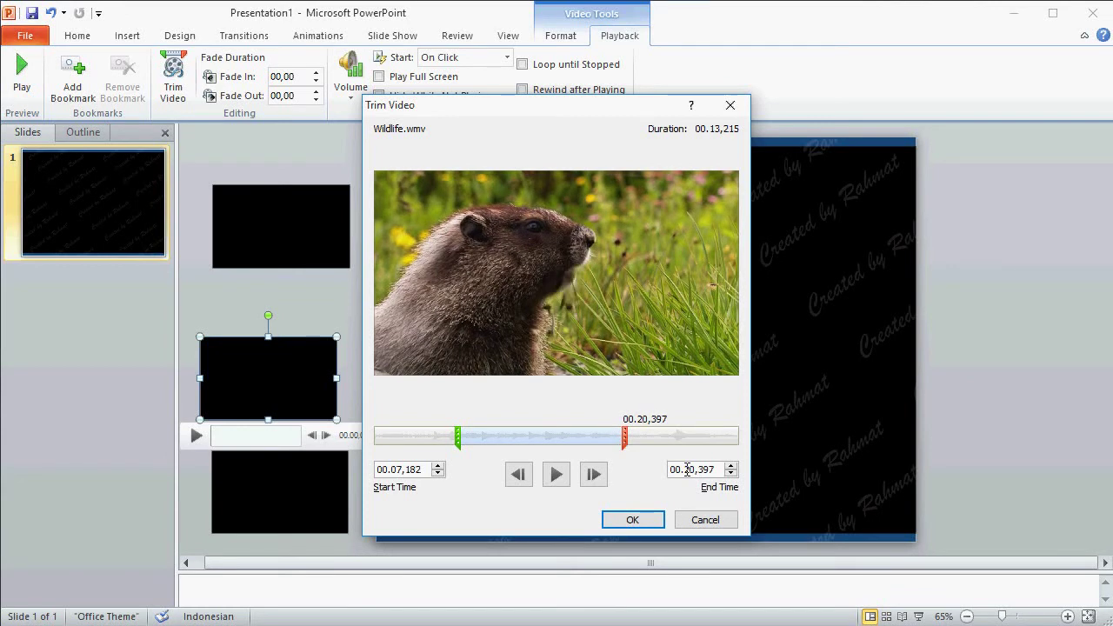
click(645, 519)
click(314, 214)
click(175, 66)
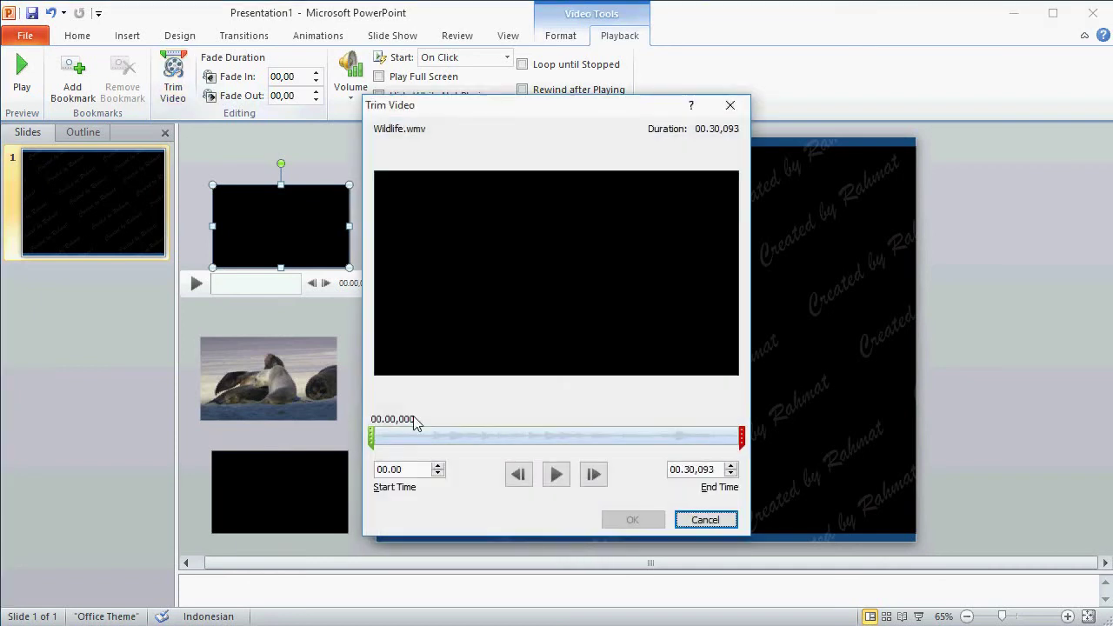
Step: Set the top koala clip's start time to 00.21,115, keeping its end at 00.30,093
drag(370, 437, 632, 438)
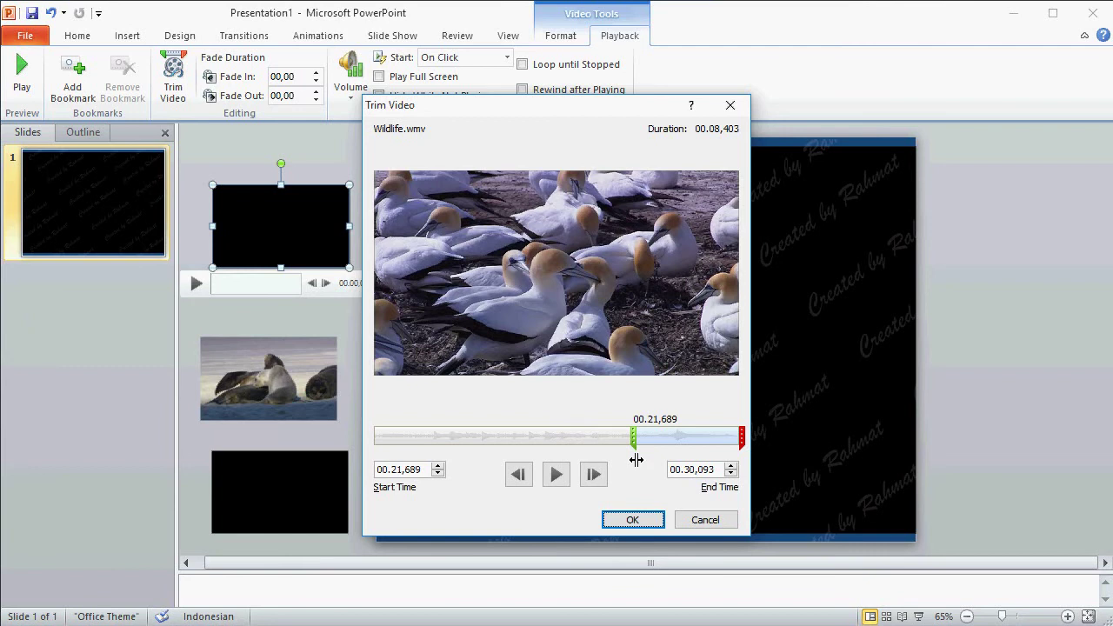
drag(635, 459, 631, 458)
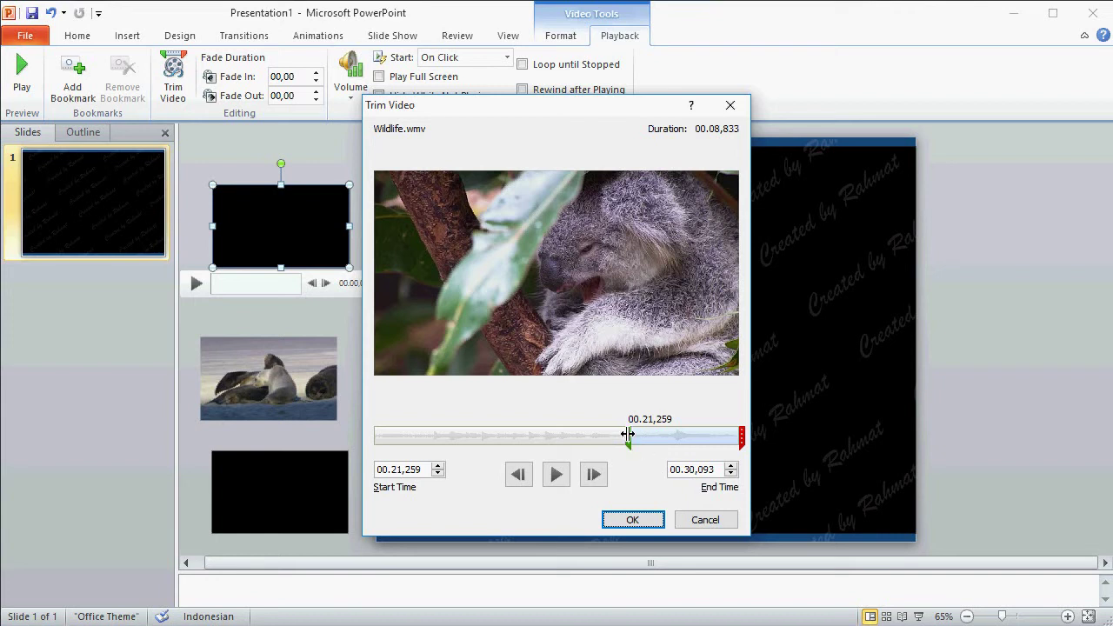
drag(408, 468, 423, 472)
text(115)
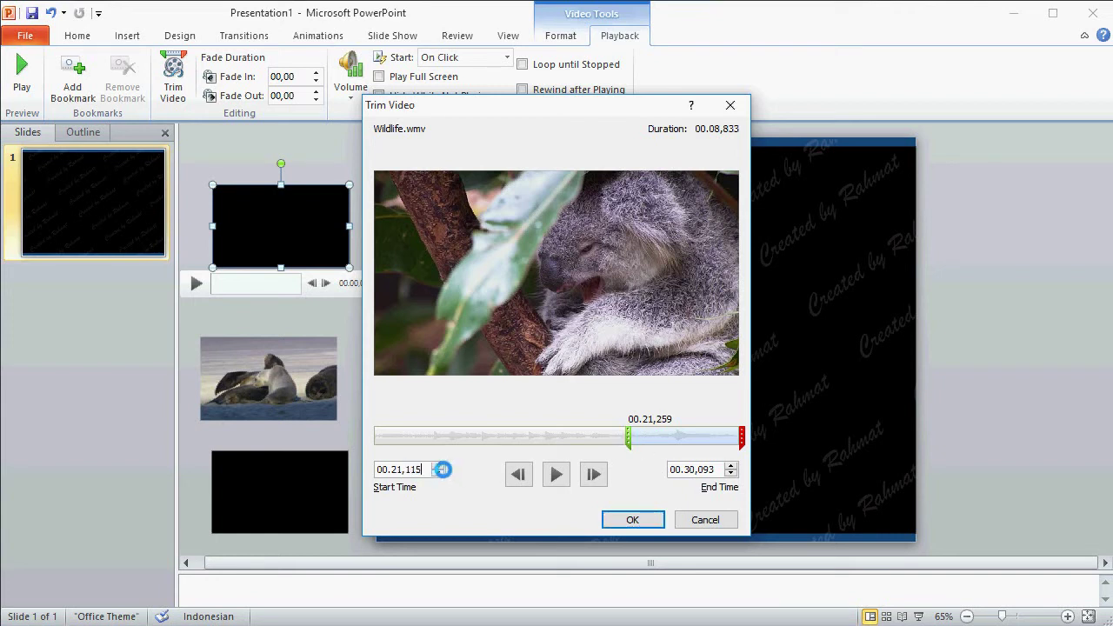
click(633, 520)
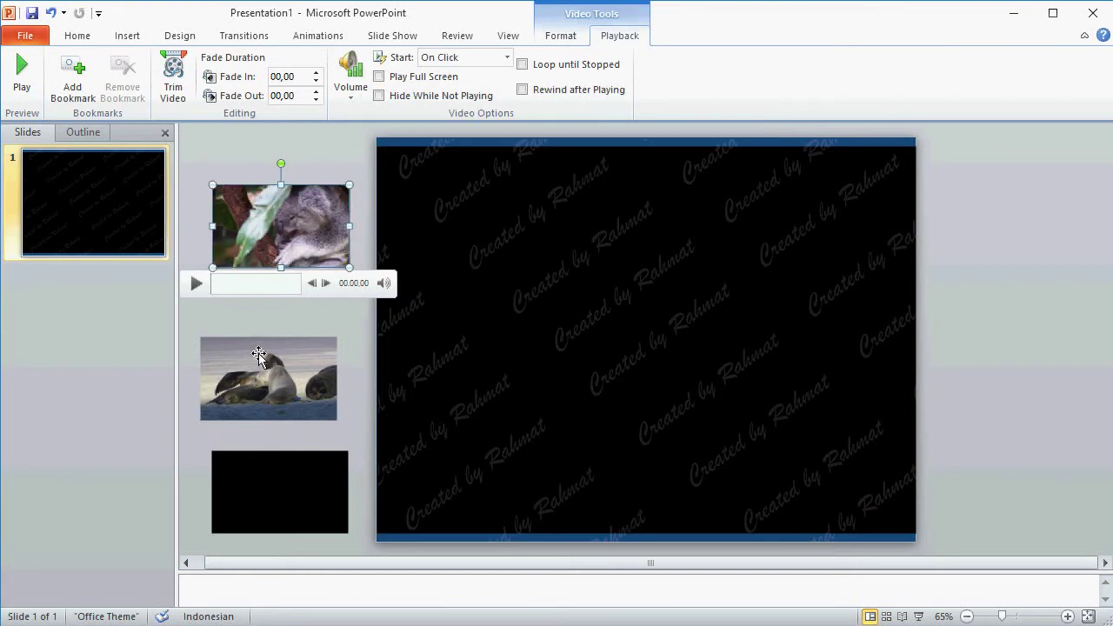
Step: Select all three small videos and choose a volume level for them
shift+click(278, 416)
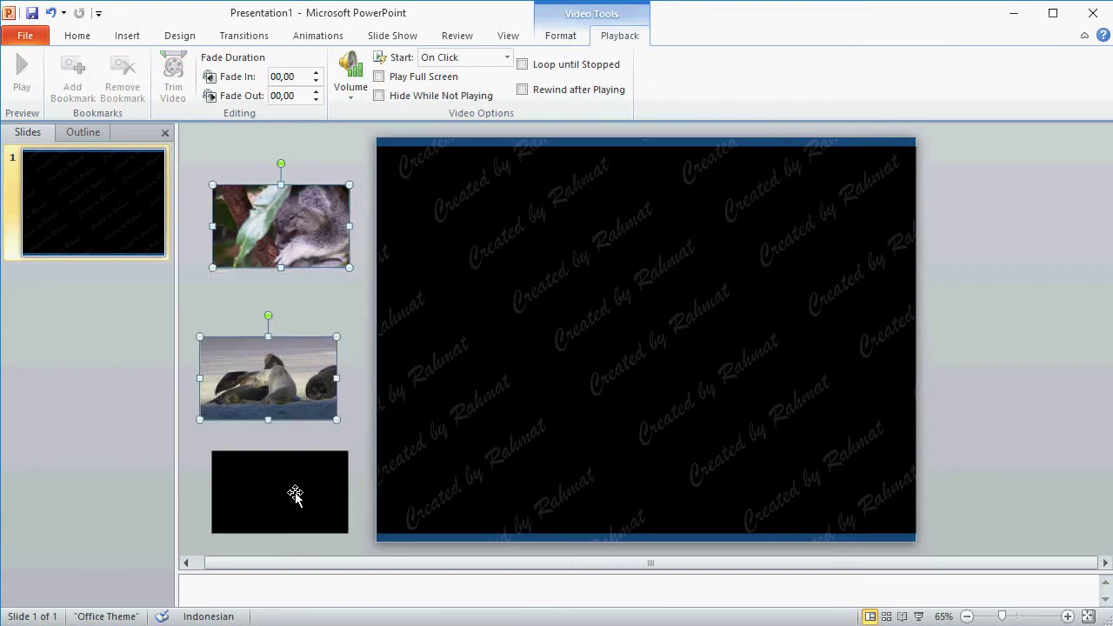
shift+click(295, 496)
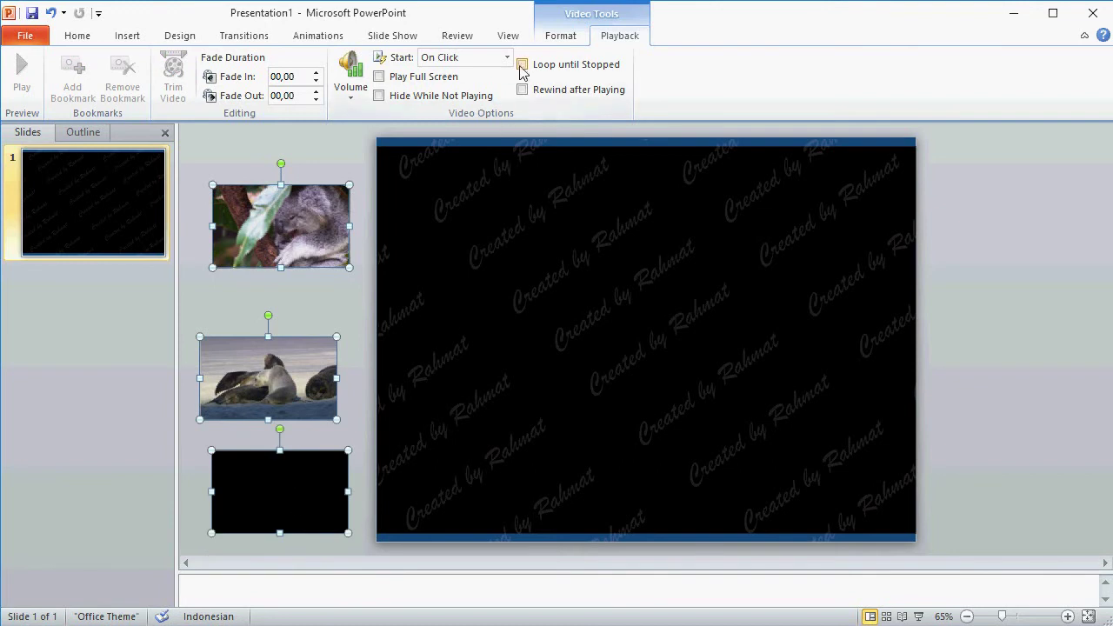
click(350, 70)
click(380, 179)
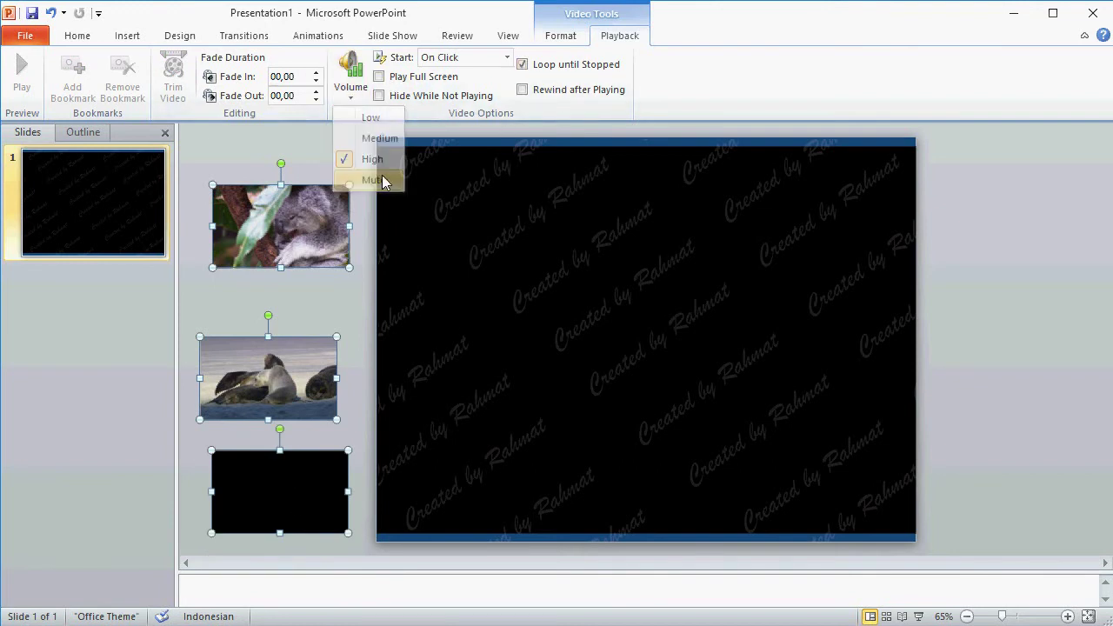
Step: Apply a framed video style to the three clips, without adding a glow
click(562, 40)
click(540, 78)
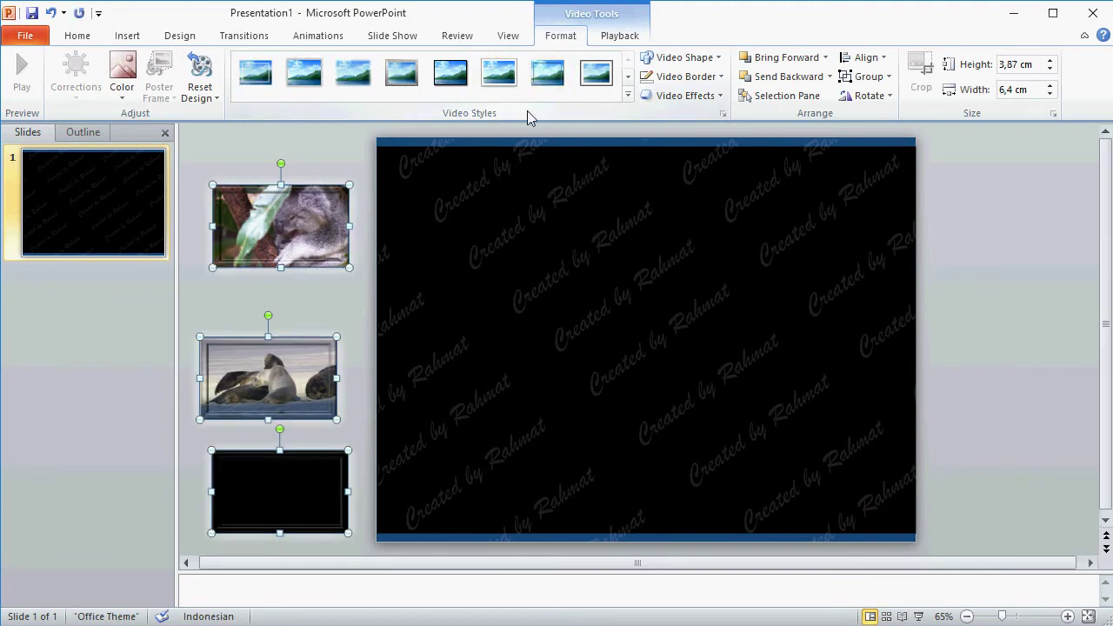
click(683, 96)
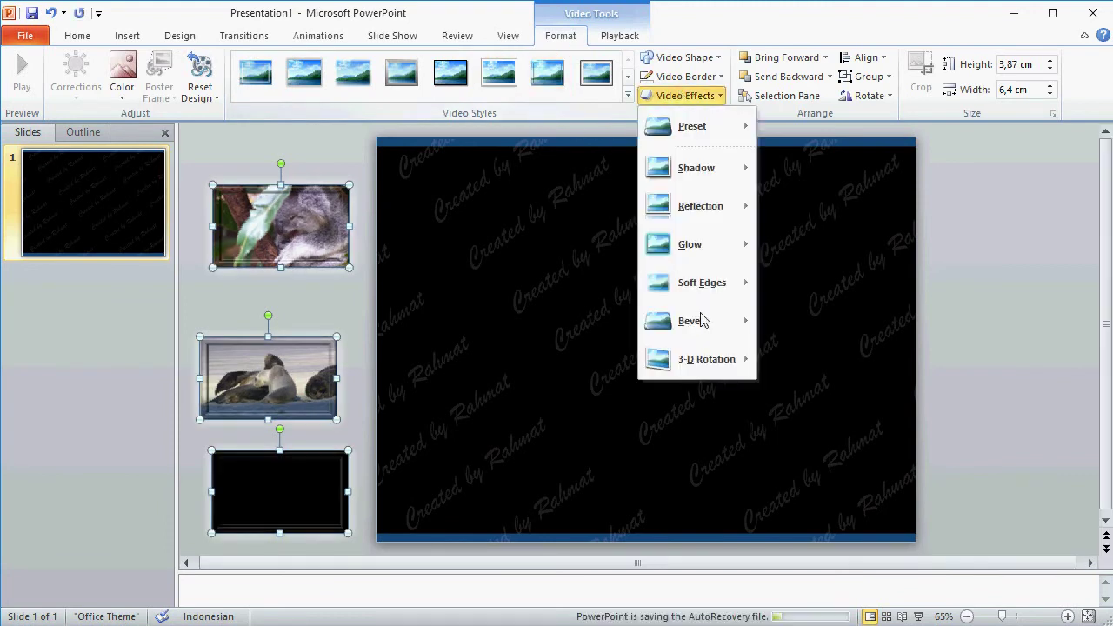
mouse_move(707, 254)
click(793, 275)
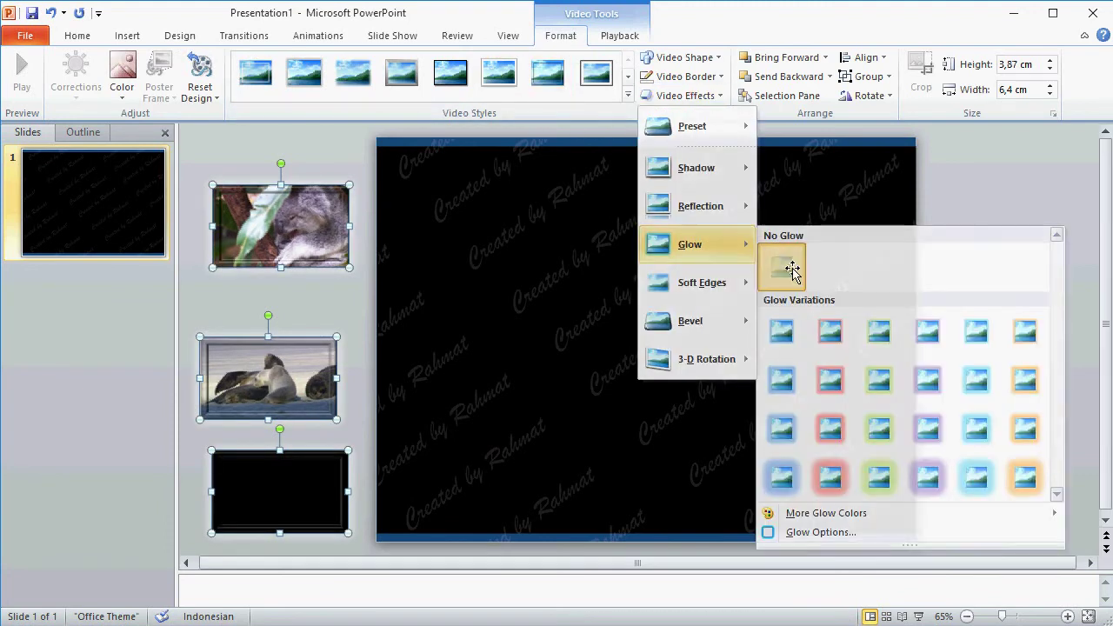
click(320, 324)
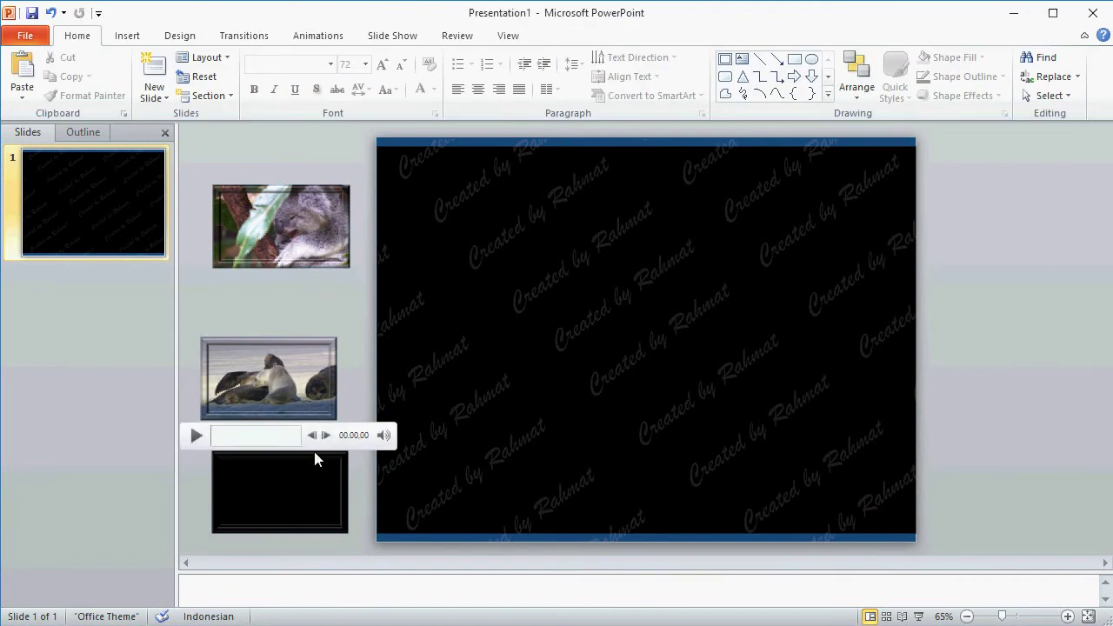
click(326, 496)
Step: Move the bottom, seal and koala videos into a row below the slide, koala leftmost
drag(326, 495, 424, 560)
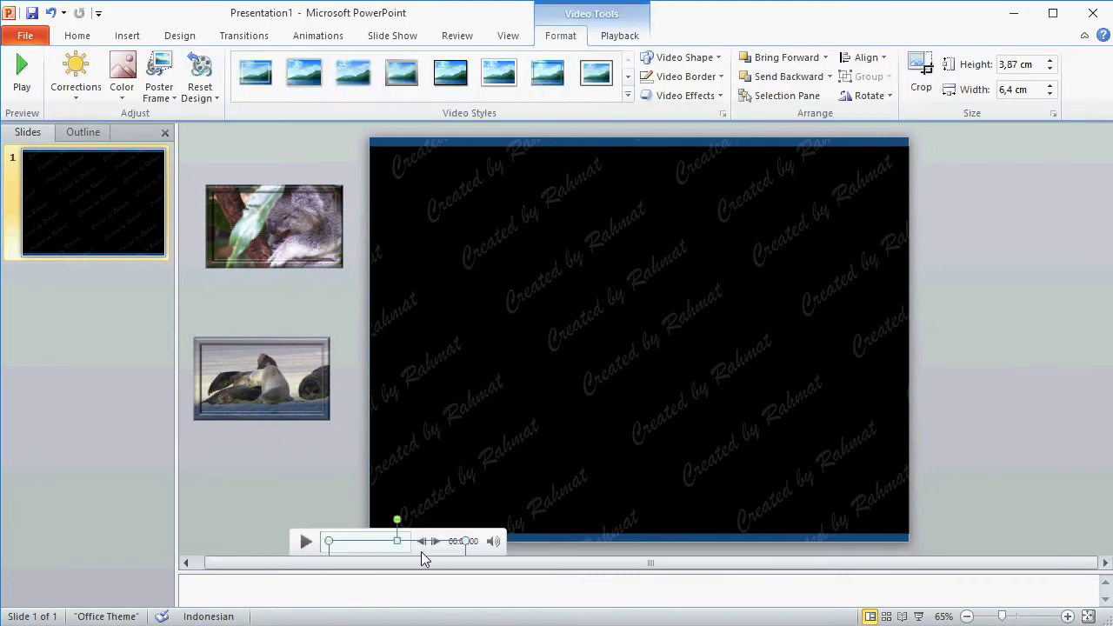
scroll(365, 548, down, 2)
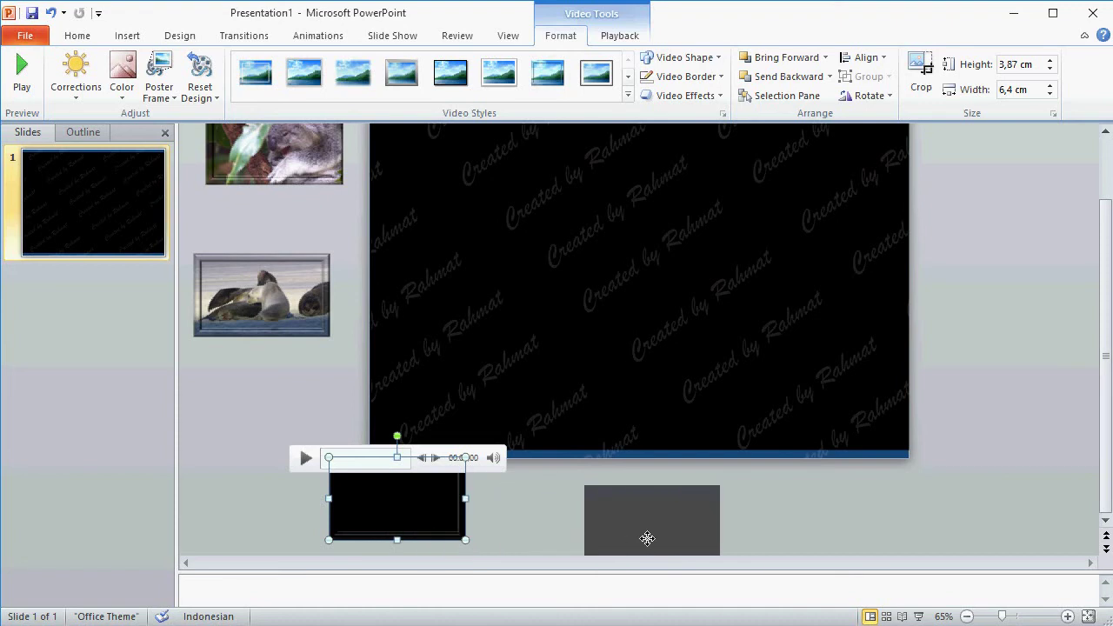
drag(390, 513, 650, 500)
drag(265, 284, 468, 520)
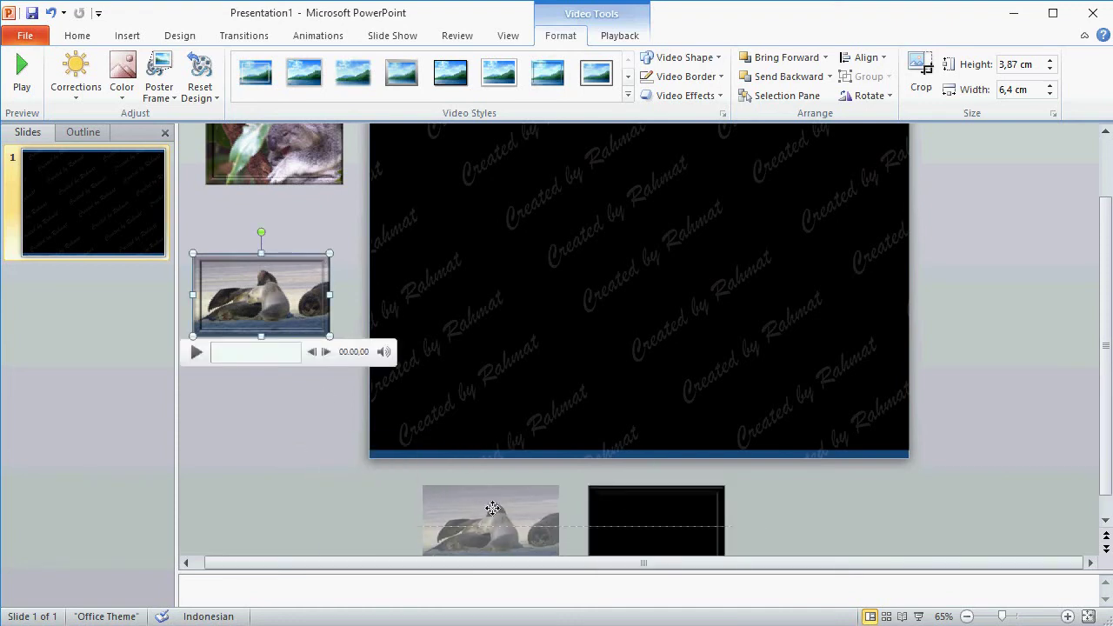
drag(468, 520, 494, 514)
click(271, 161)
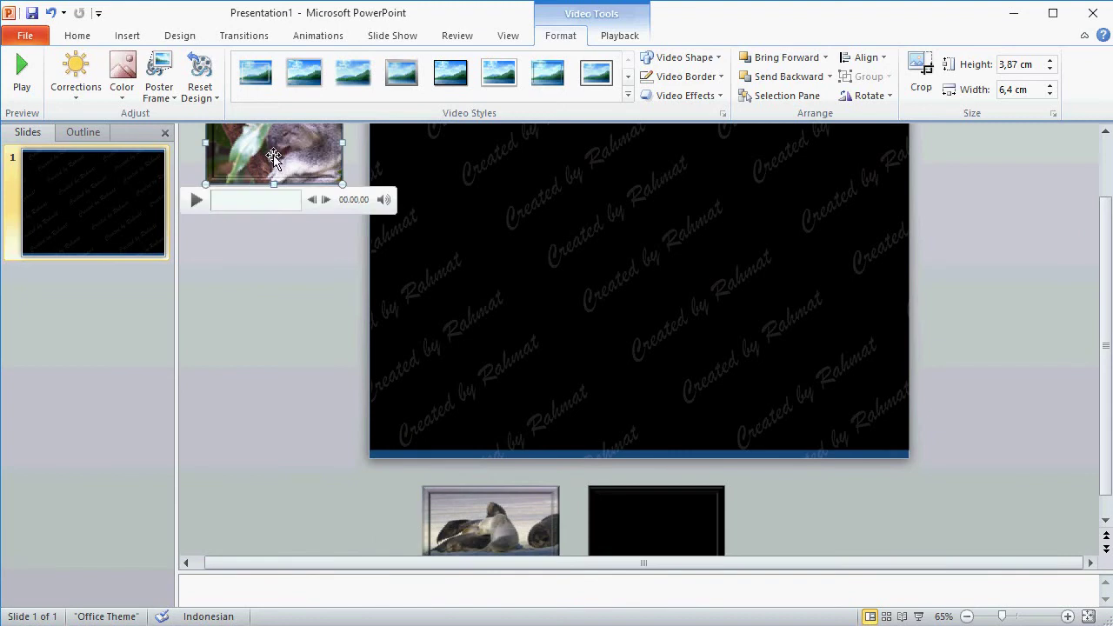
drag(285, 475, 302, 528)
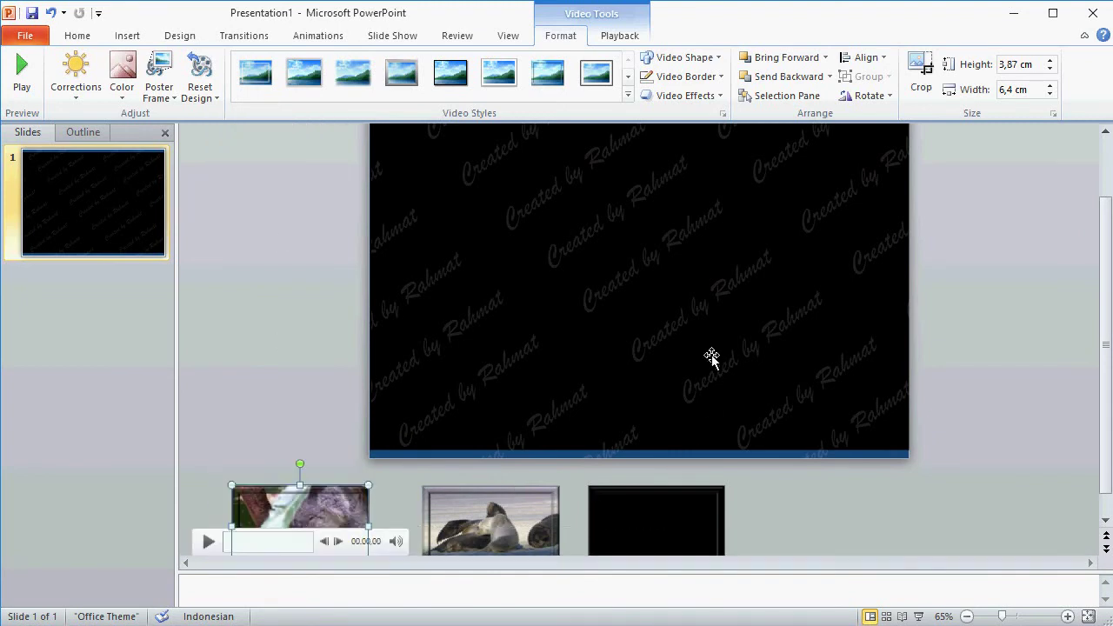
click(1106, 133)
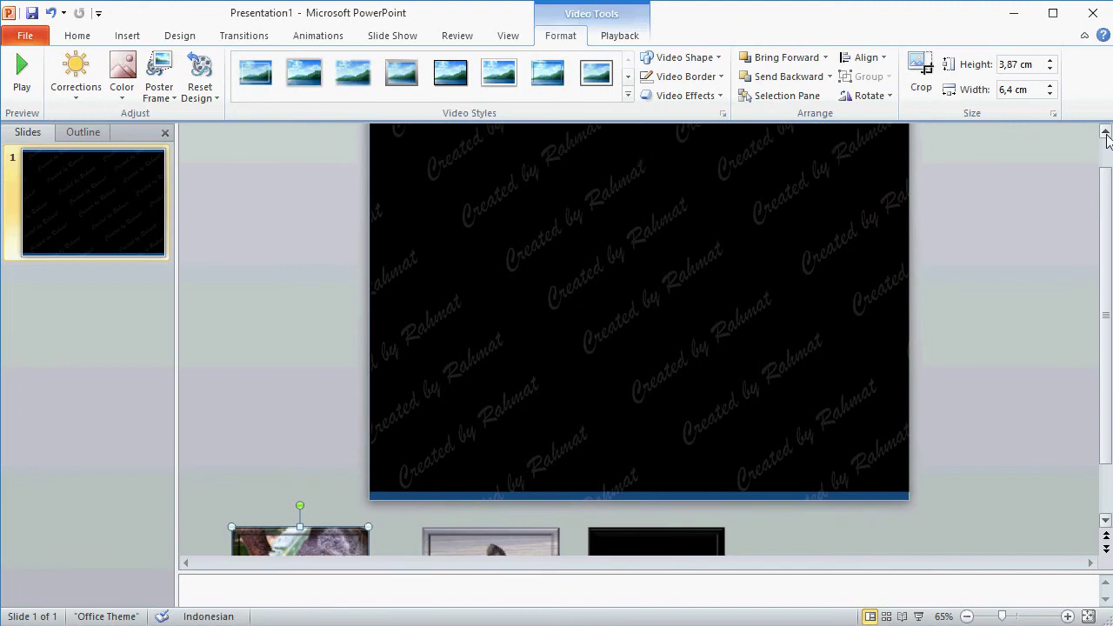
click(130, 35)
Step: Draw a Frame shape spanning the whole slide and thin its border with the adjustment handle
click(235, 98)
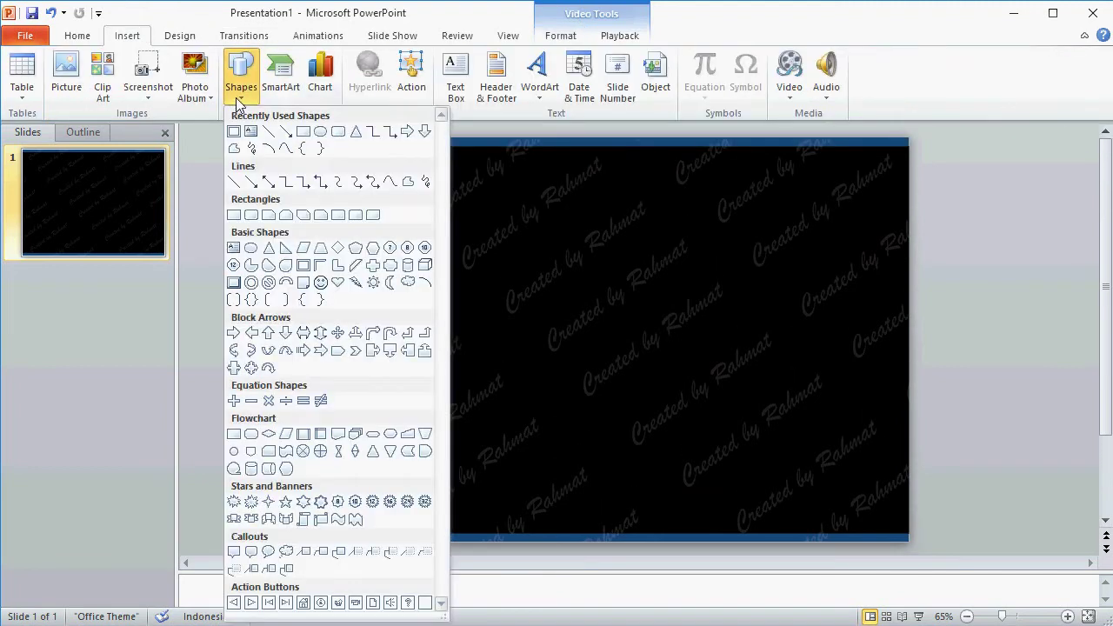
click(303, 267)
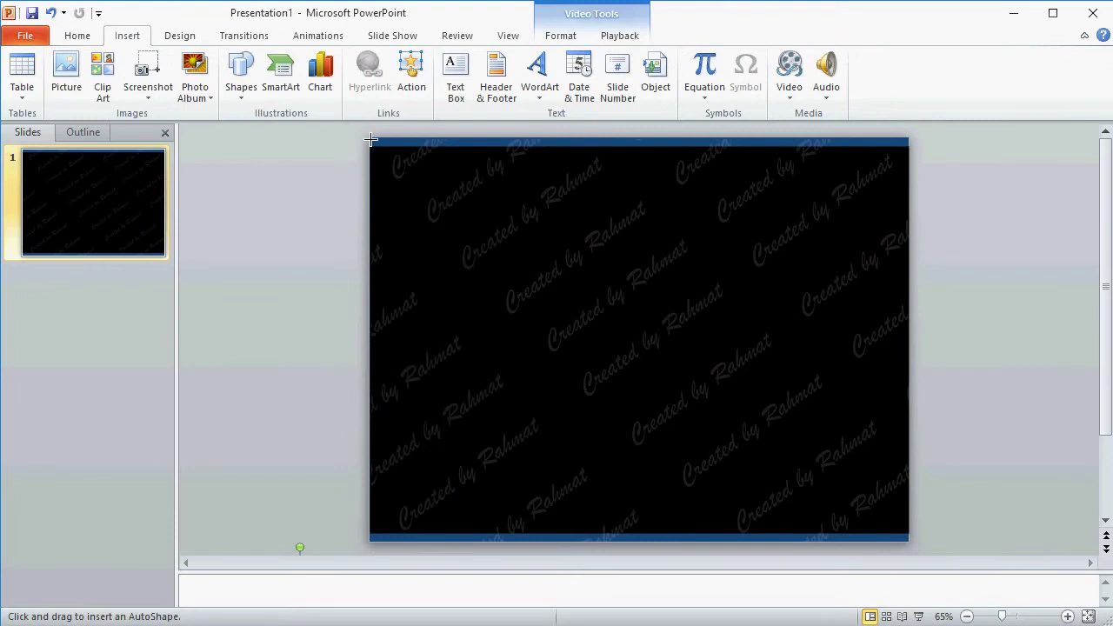
drag(370, 138, 901, 538)
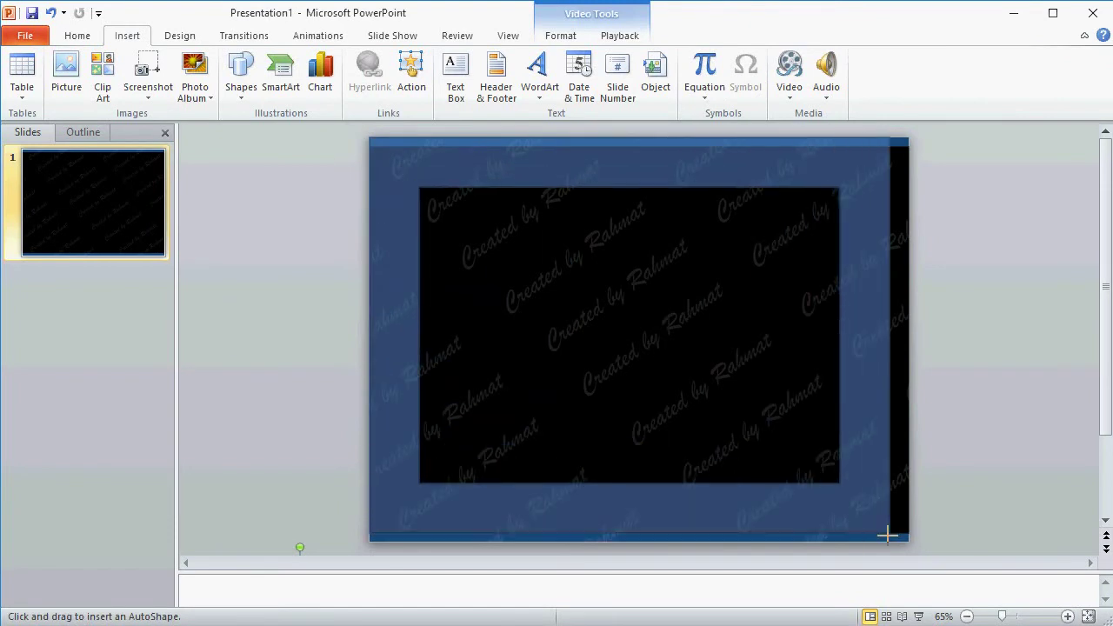
drag(901, 537, 912, 513)
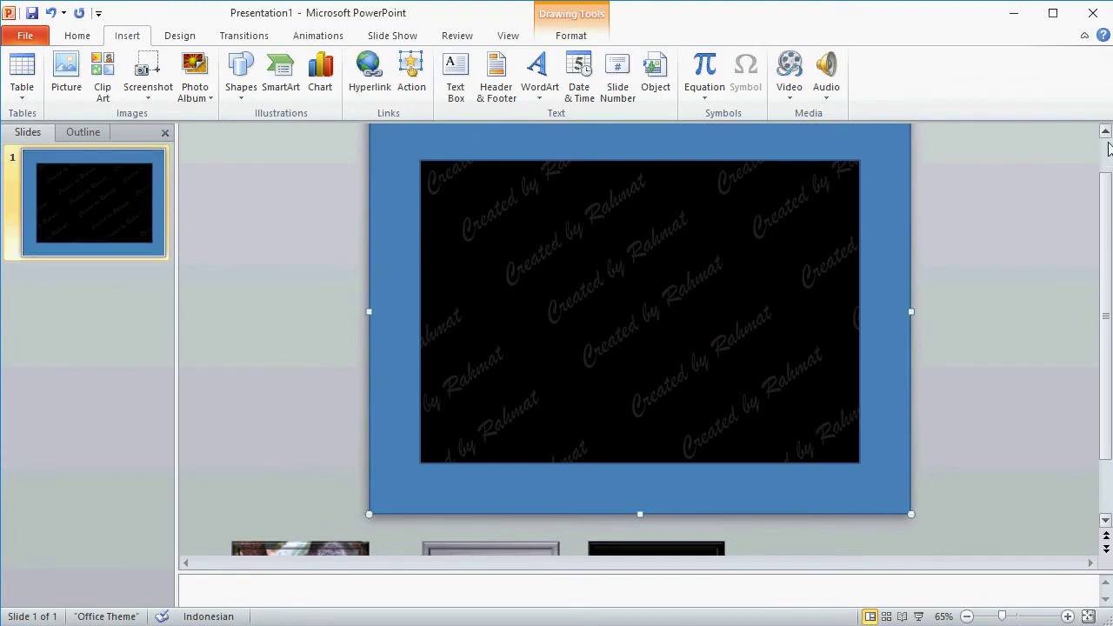
scroll(1109, 146, up, 1)
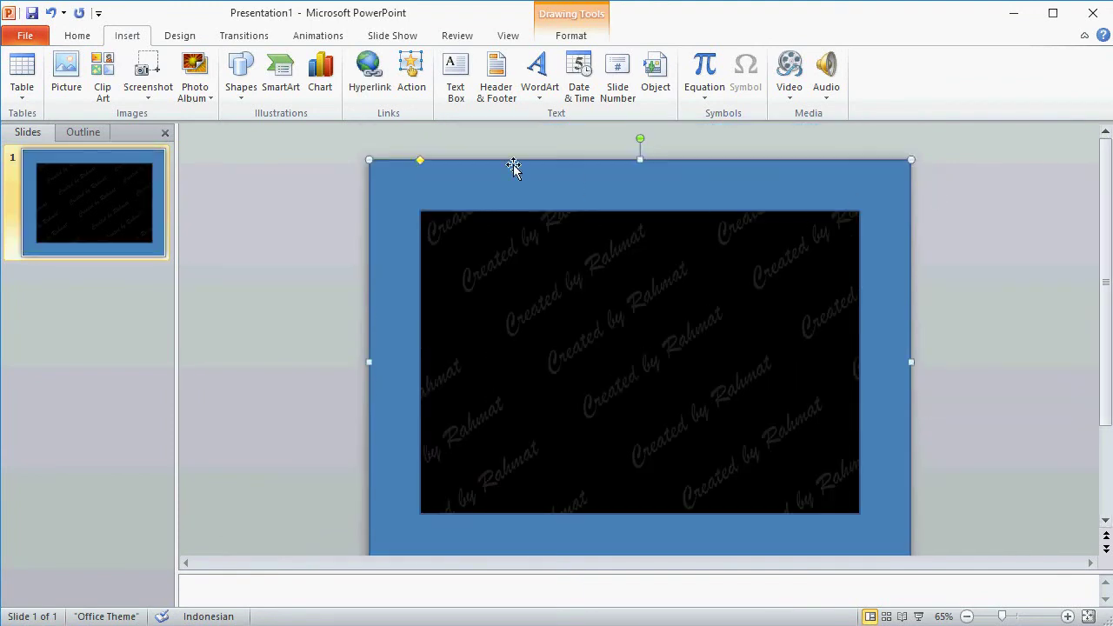
drag(421, 162, 404, 163)
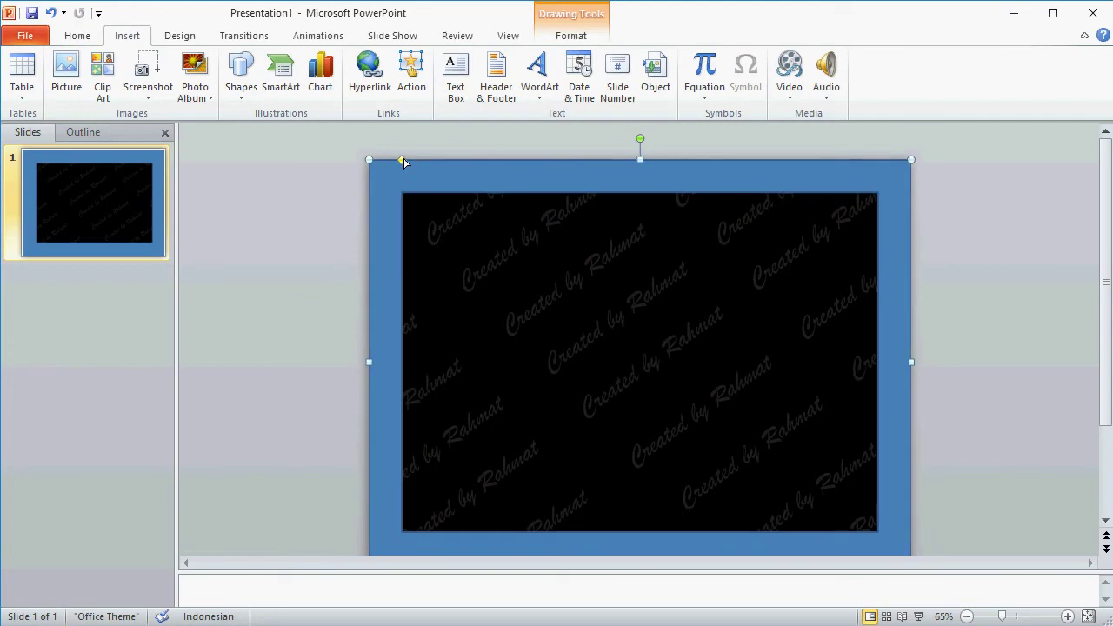
Step: Remove the frame's outline and apply the blue preset shape style to it
click(570, 36)
click(450, 83)
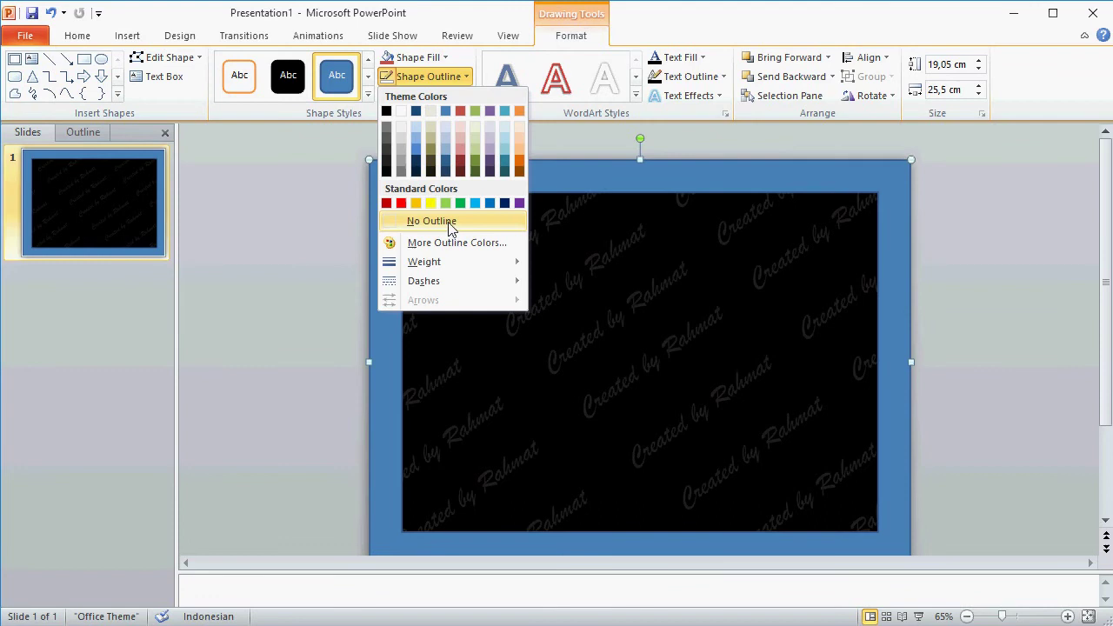
click(368, 96)
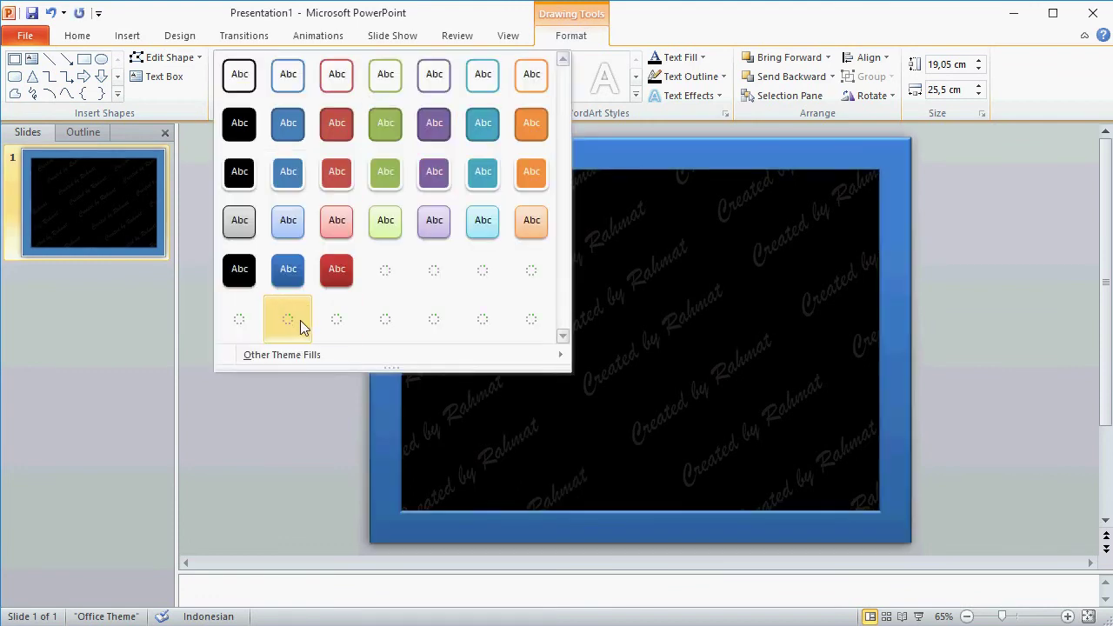
click(288, 321)
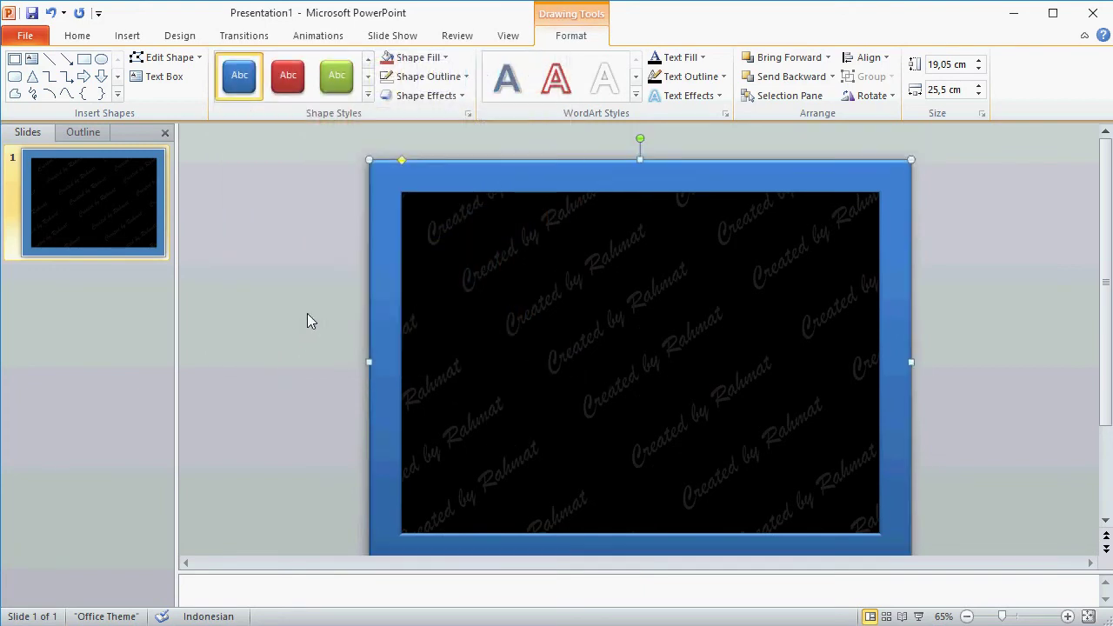
Step: Fill the frame with the Cork texture and deselect it
click(426, 58)
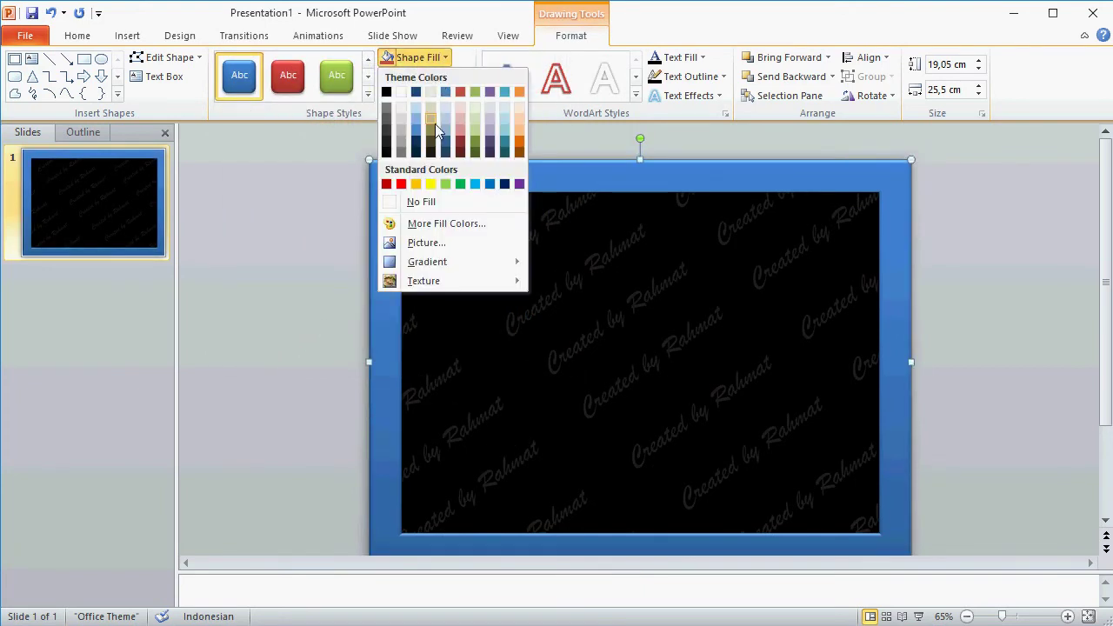
mouse_move(439, 283)
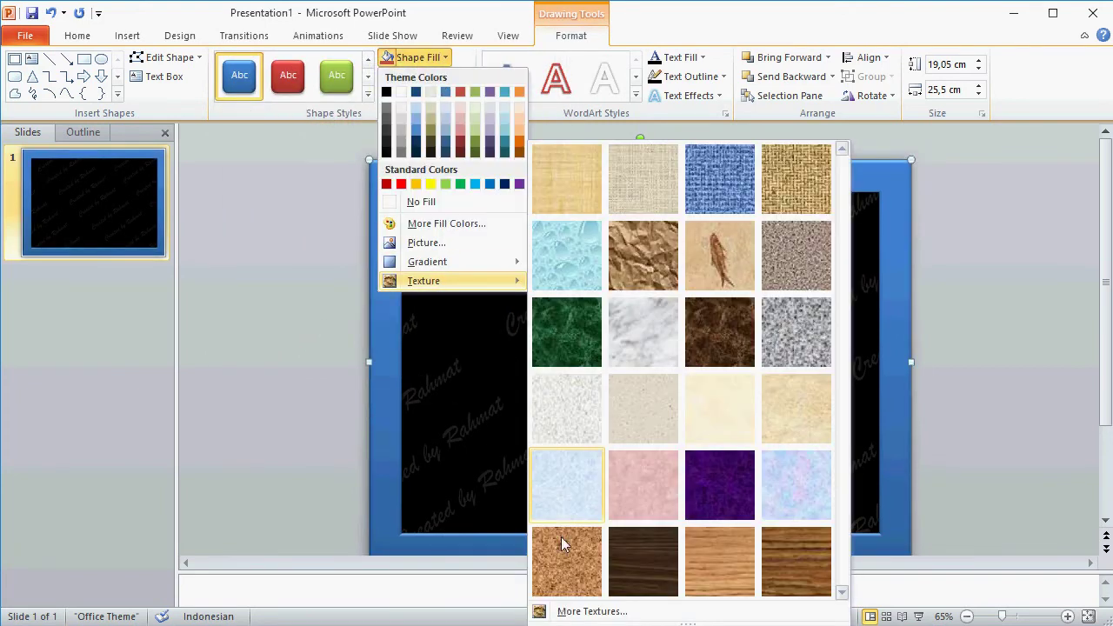
click(561, 536)
click(962, 325)
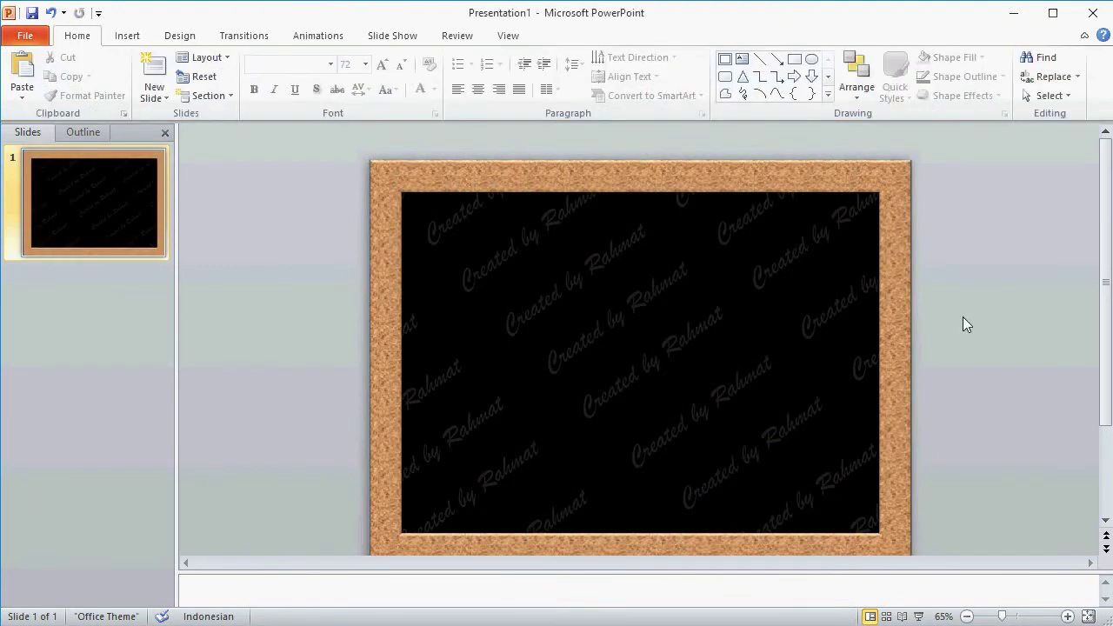
click(1105, 522)
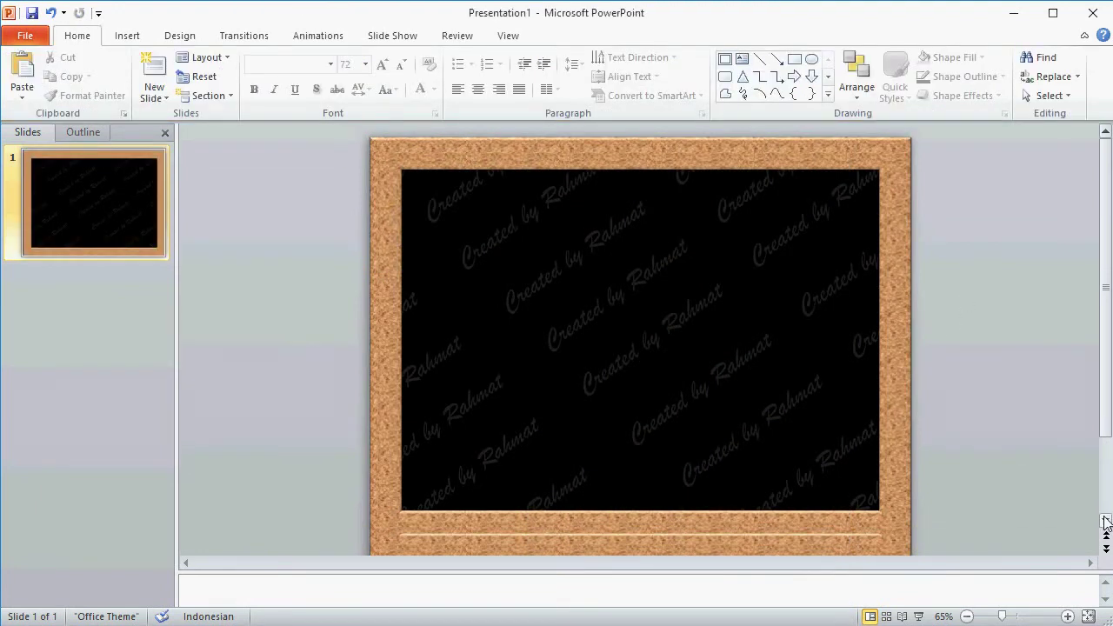
Step: Open the Selection Pane and select the bottom Wildlife.wmv background video
click(1105, 522)
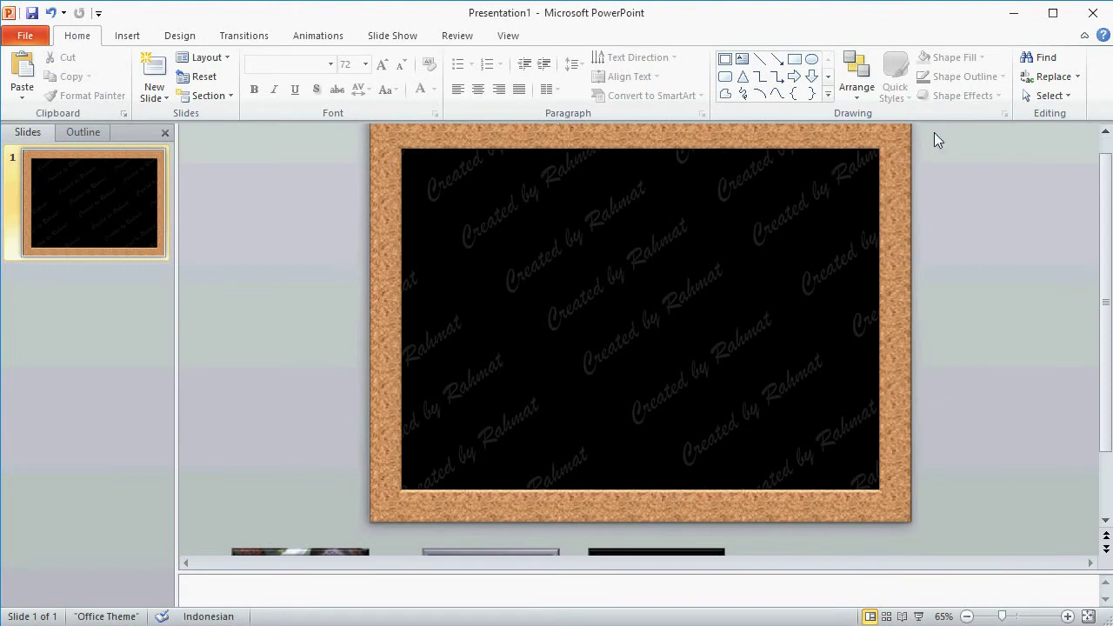
click(1048, 96)
click(1066, 156)
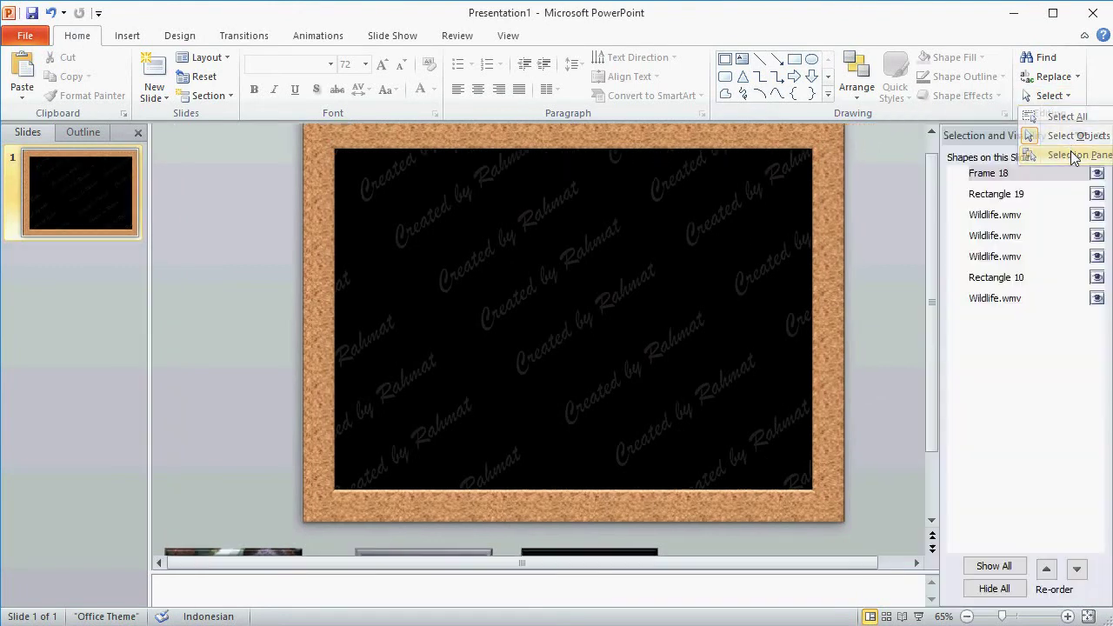
click(981, 277)
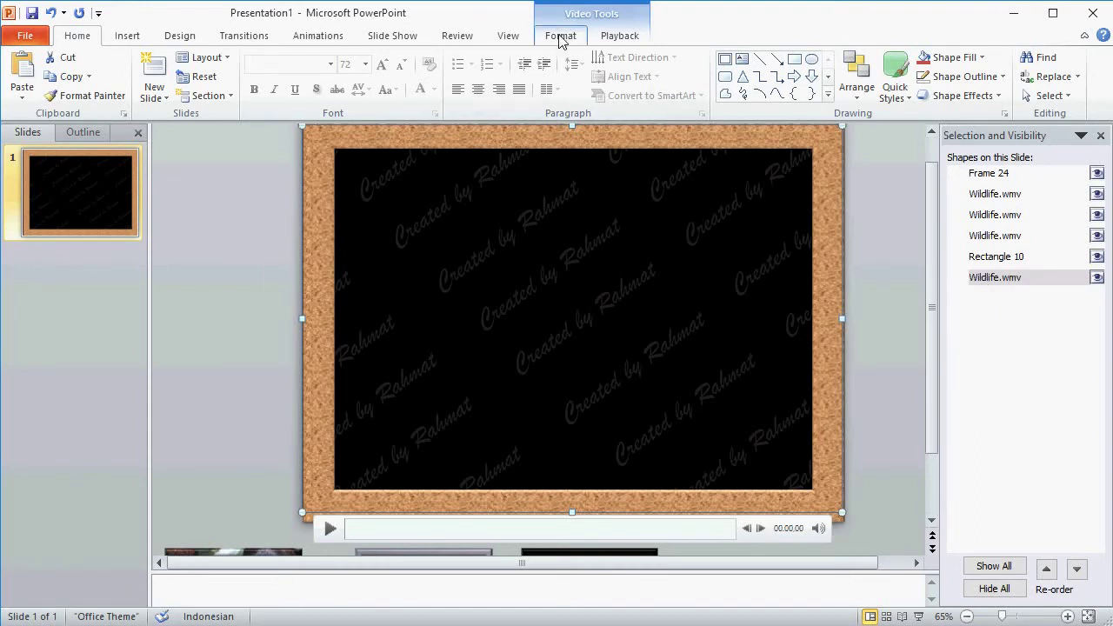
click(348, 36)
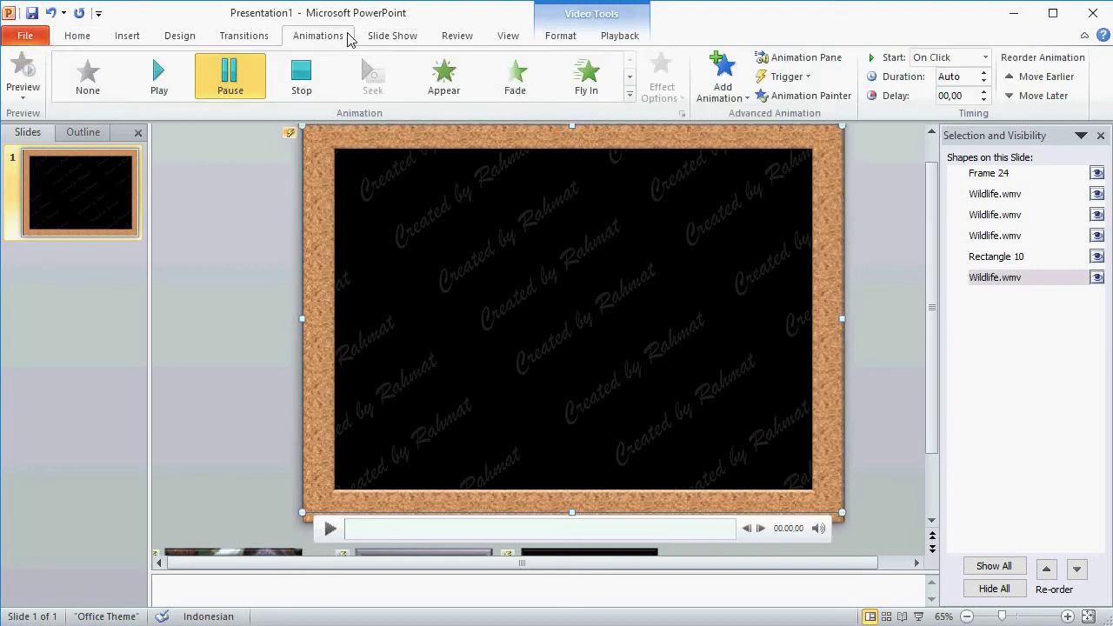
Step: Open the Animation Pane and set the background video to start playing Automatically
click(768, 60)
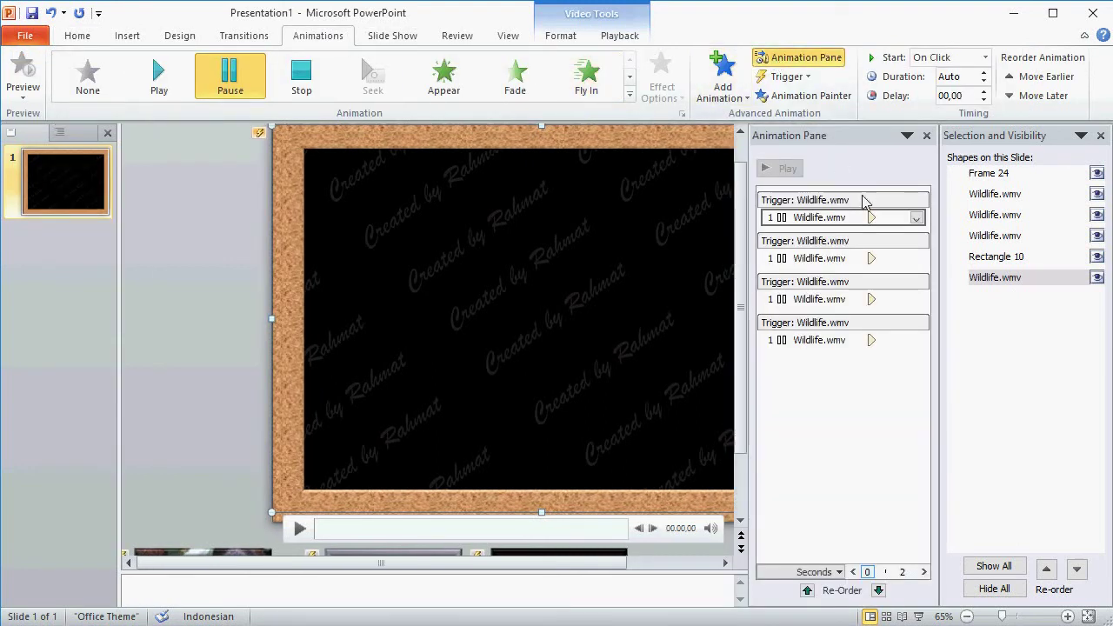
click(630, 37)
click(460, 58)
click(470, 78)
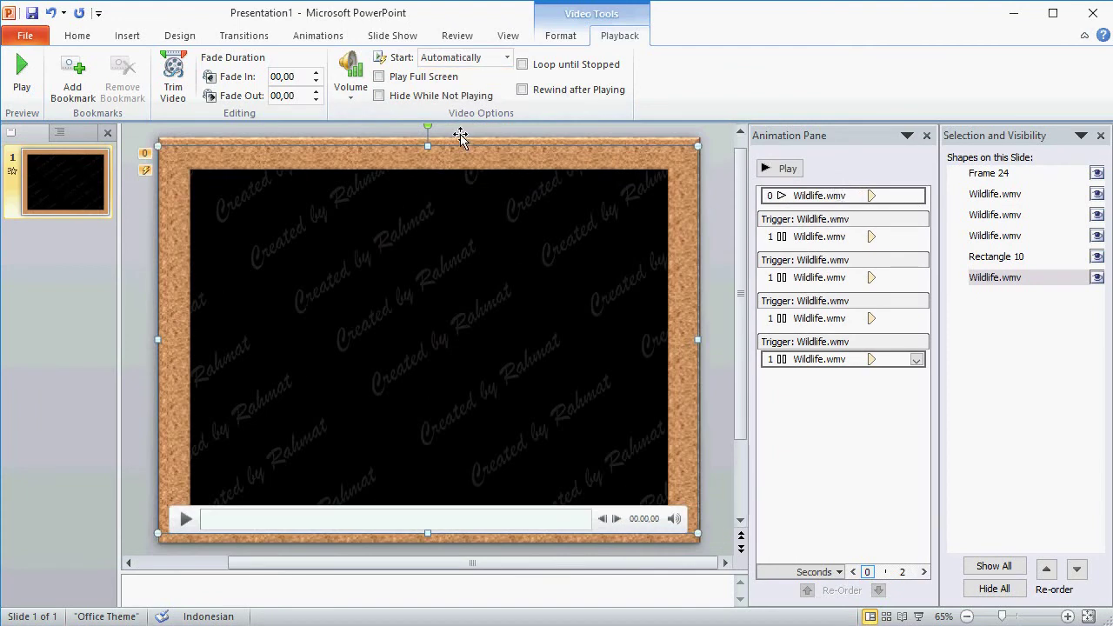
Step: Add the Dissolve In entrance effect to the background video
click(300, 37)
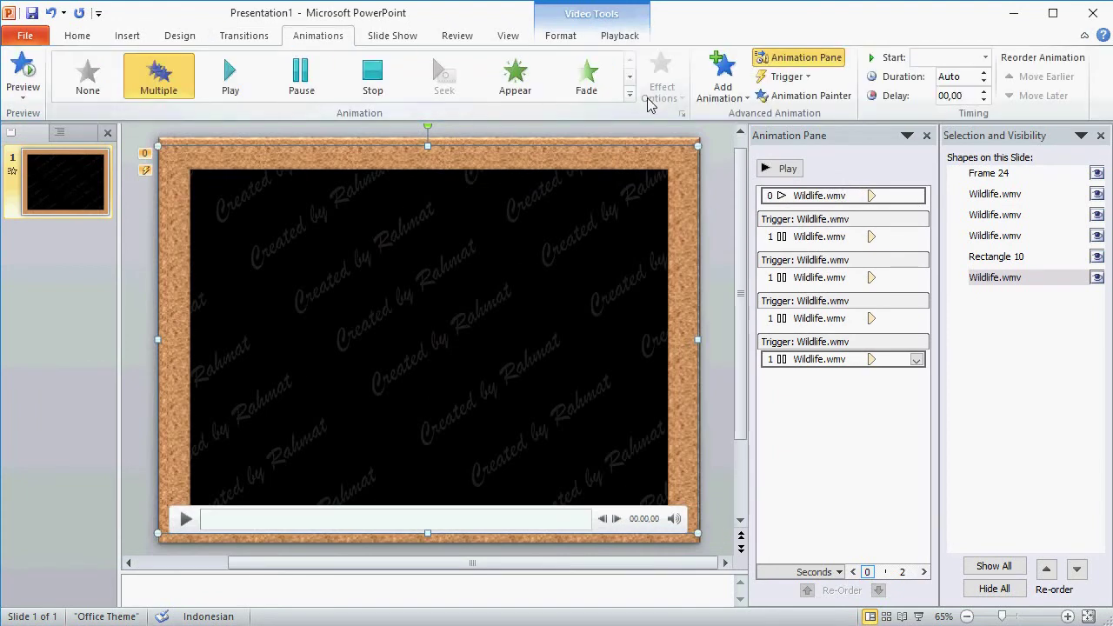
click(723, 83)
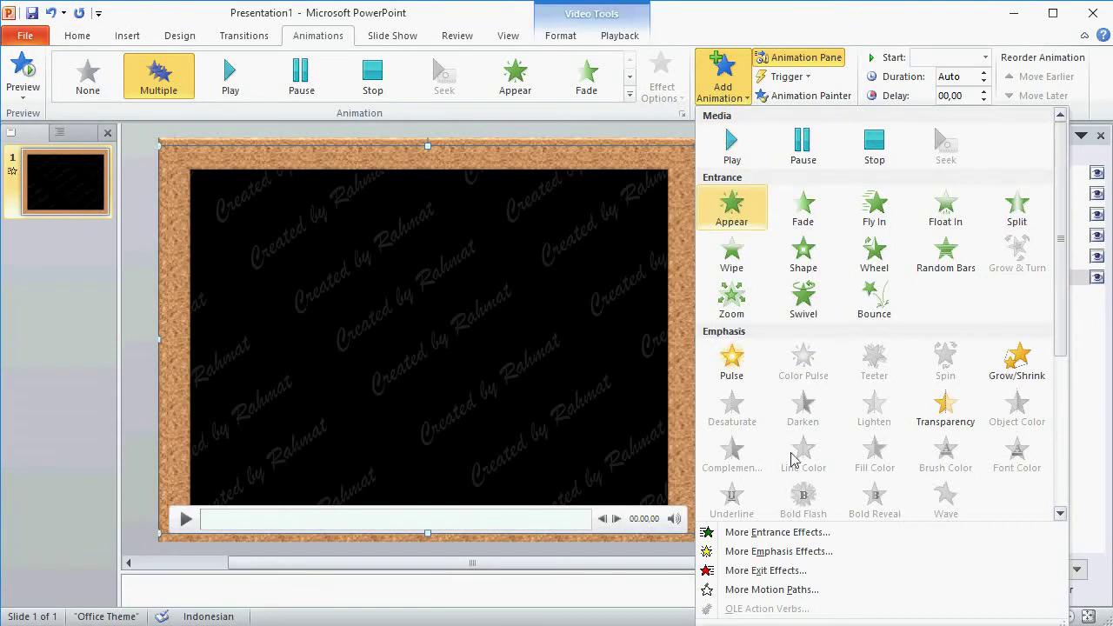
click(783, 532)
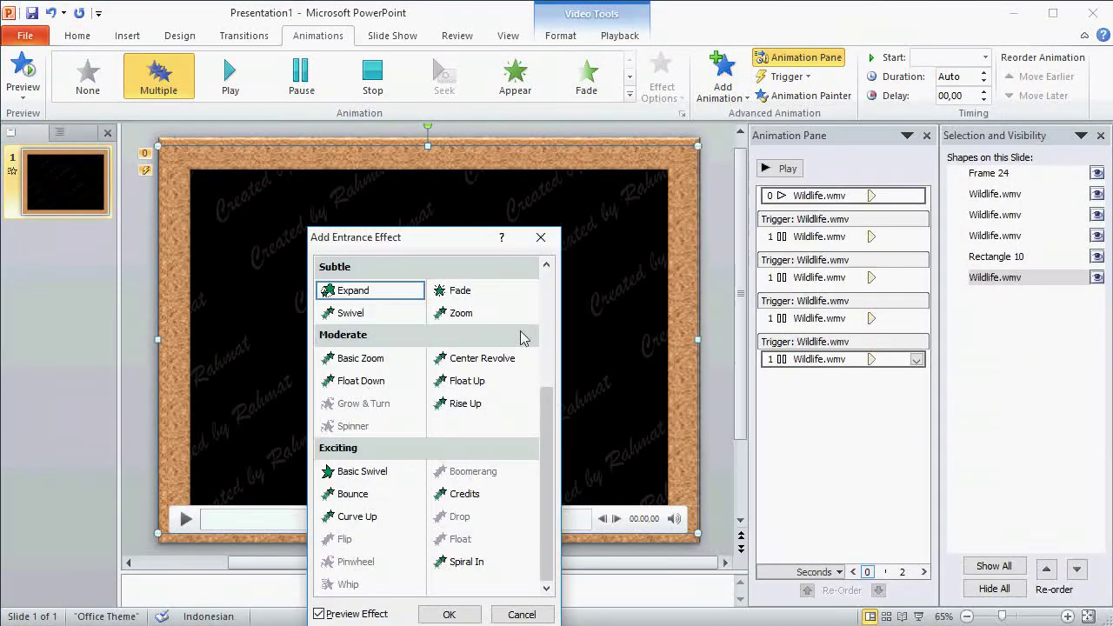
scroll(544, 320, up, 3)
click(371, 359)
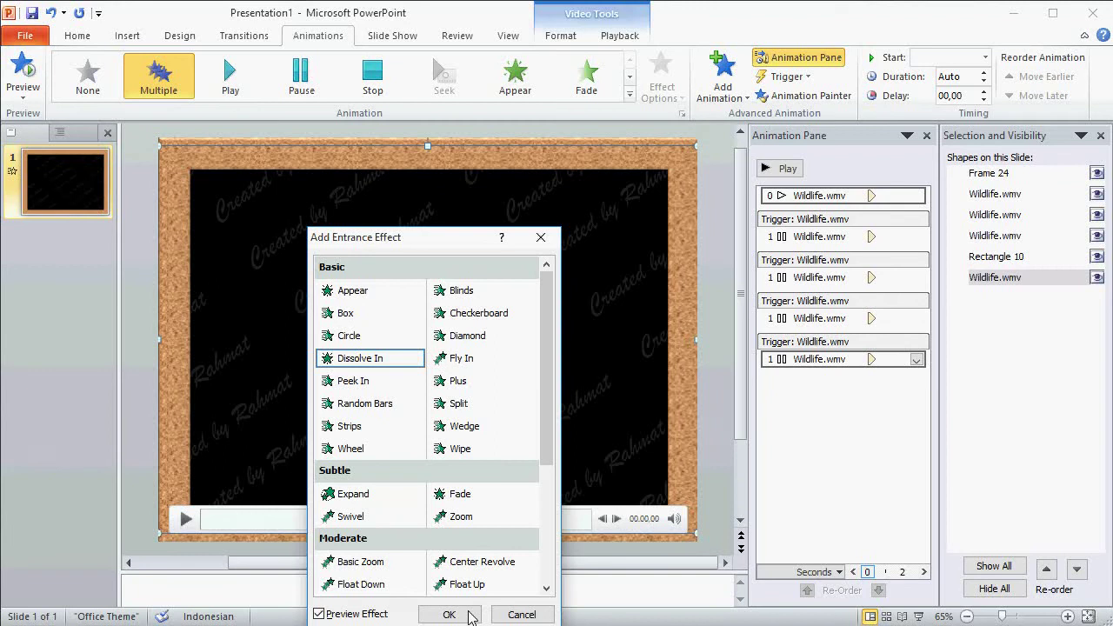
click(470, 615)
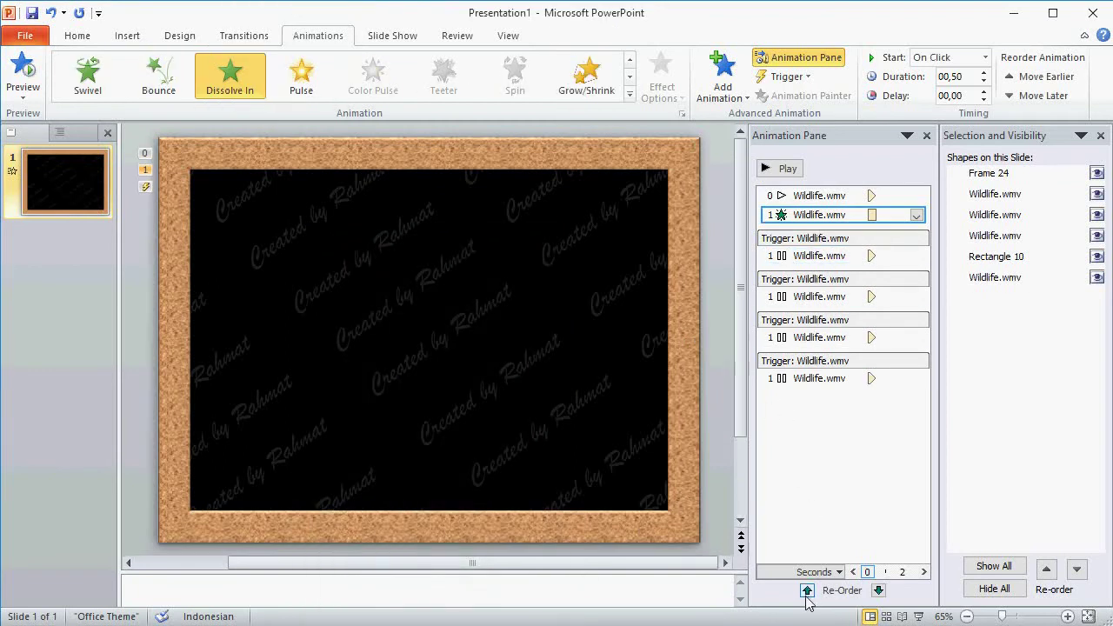
Step: Move the Dissolve In effect to first and set it to start With Previous
click(807, 591)
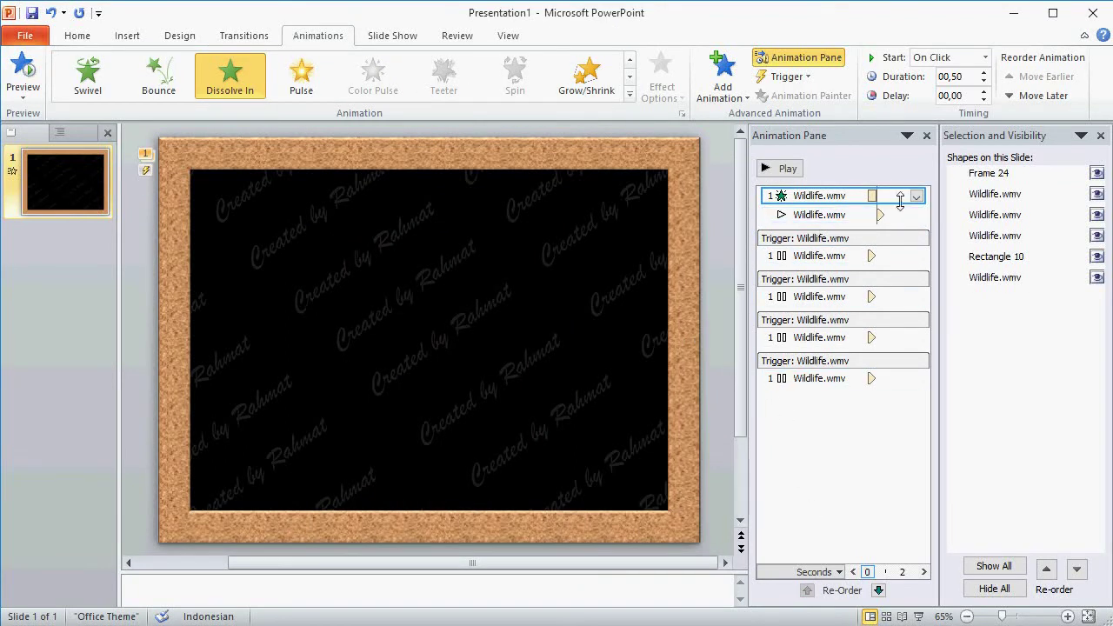
click(916, 198)
click(847, 295)
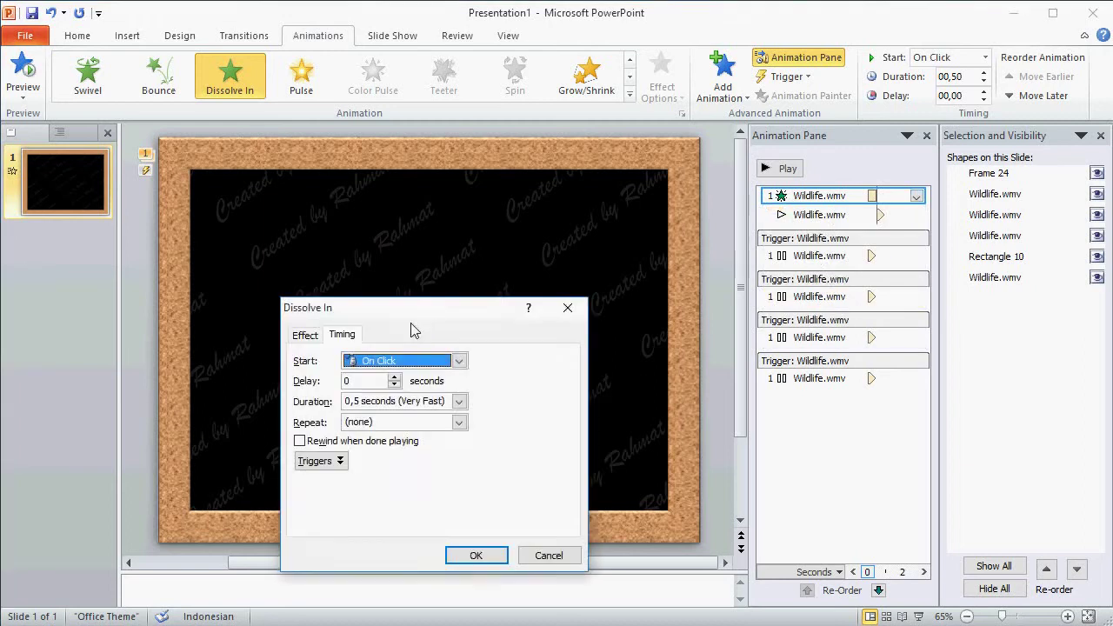
click(412, 362)
click(382, 395)
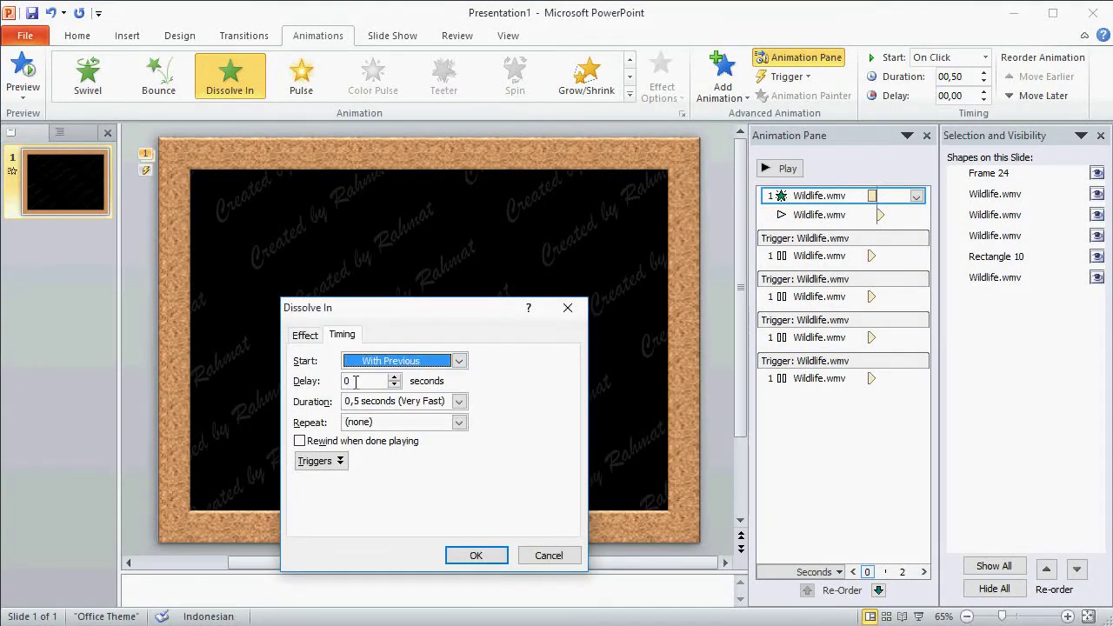
click(474, 554)
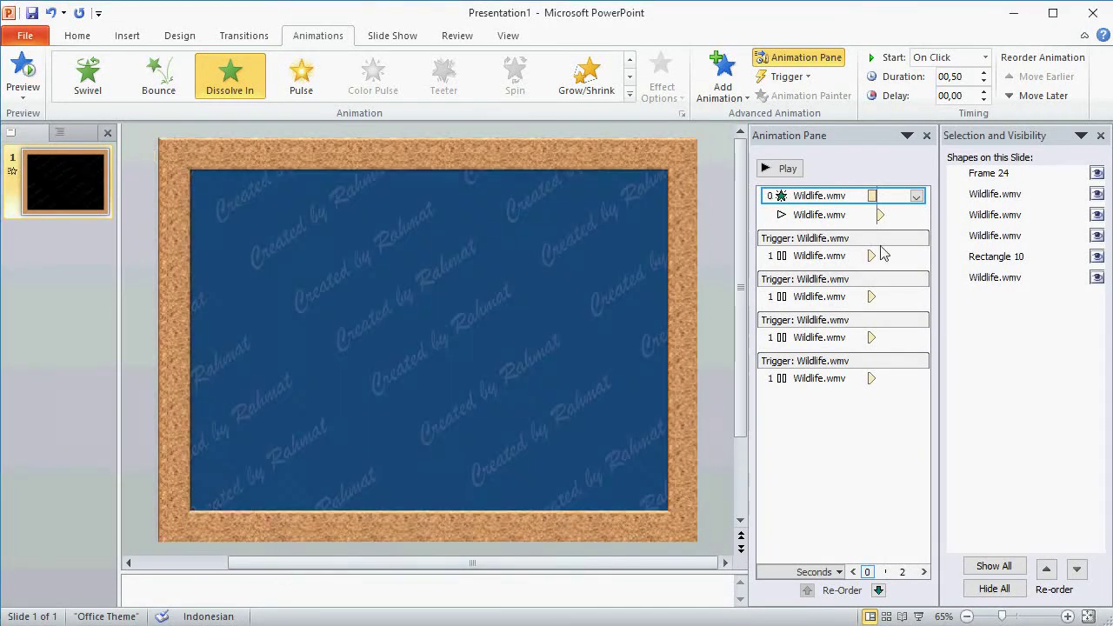
Step: Set the video's Play animation to start With Previous
click(878, 215)
click(915, 215)
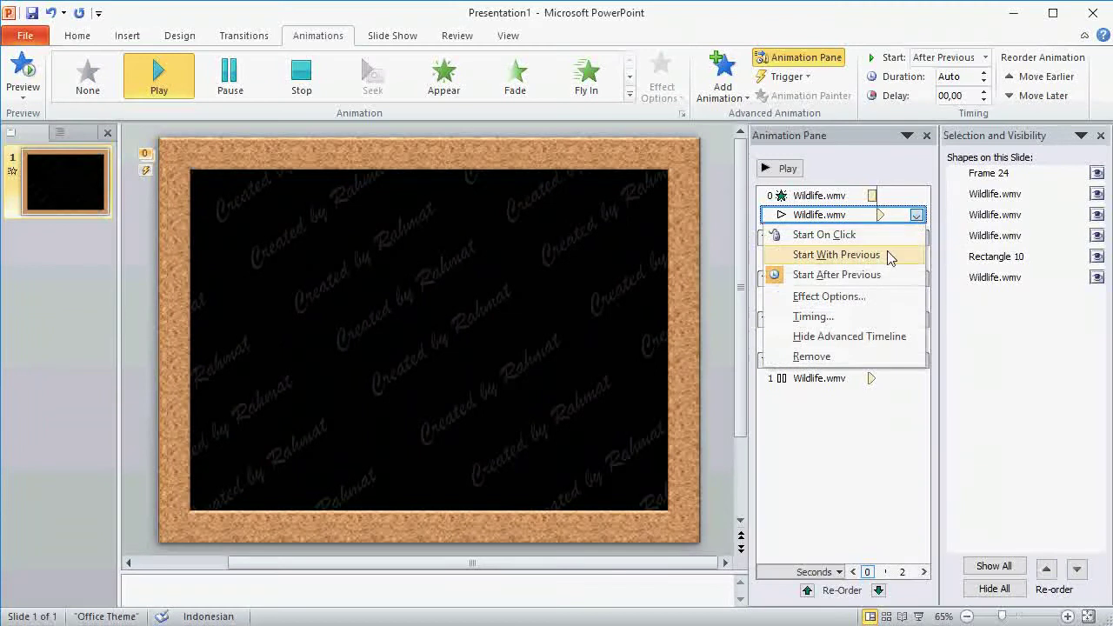
click(813, 316)
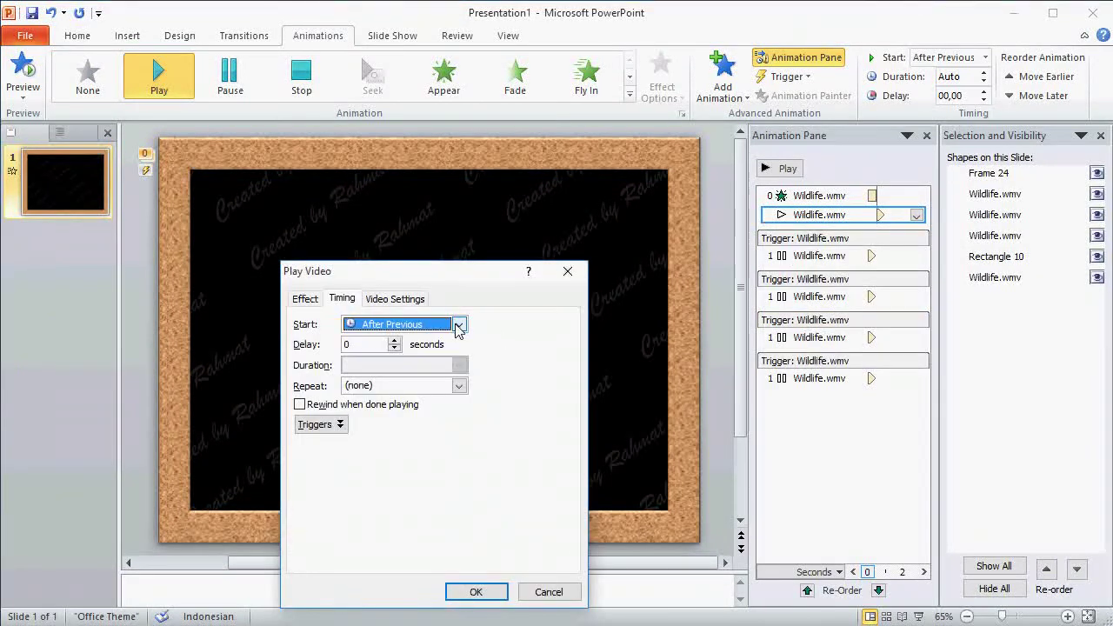
click(456, 325)
click(428, 357)
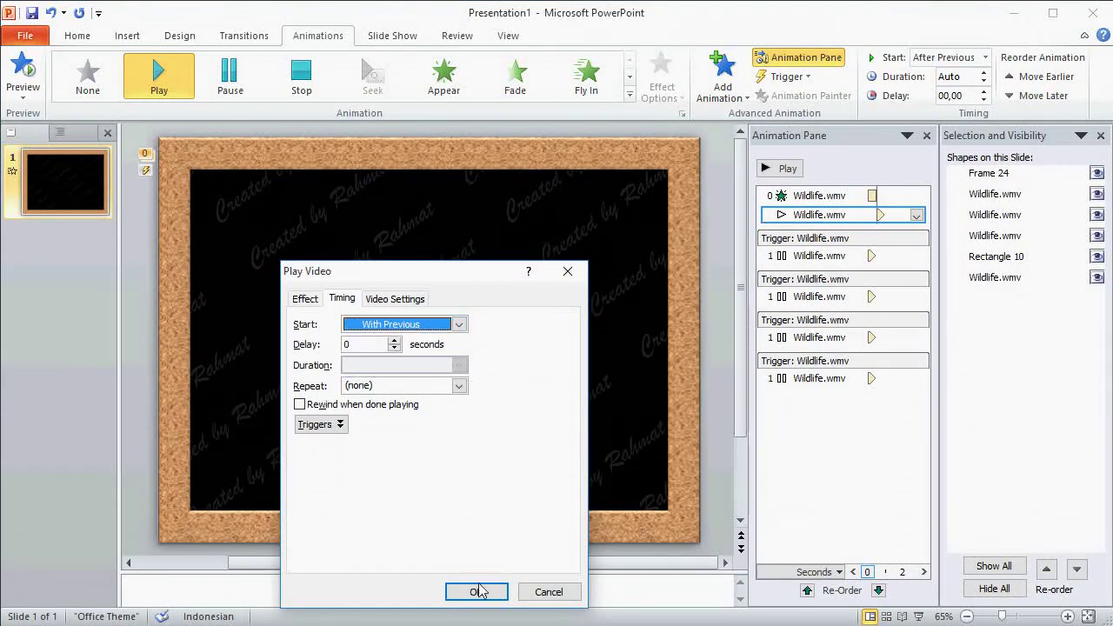
click(478, 591)
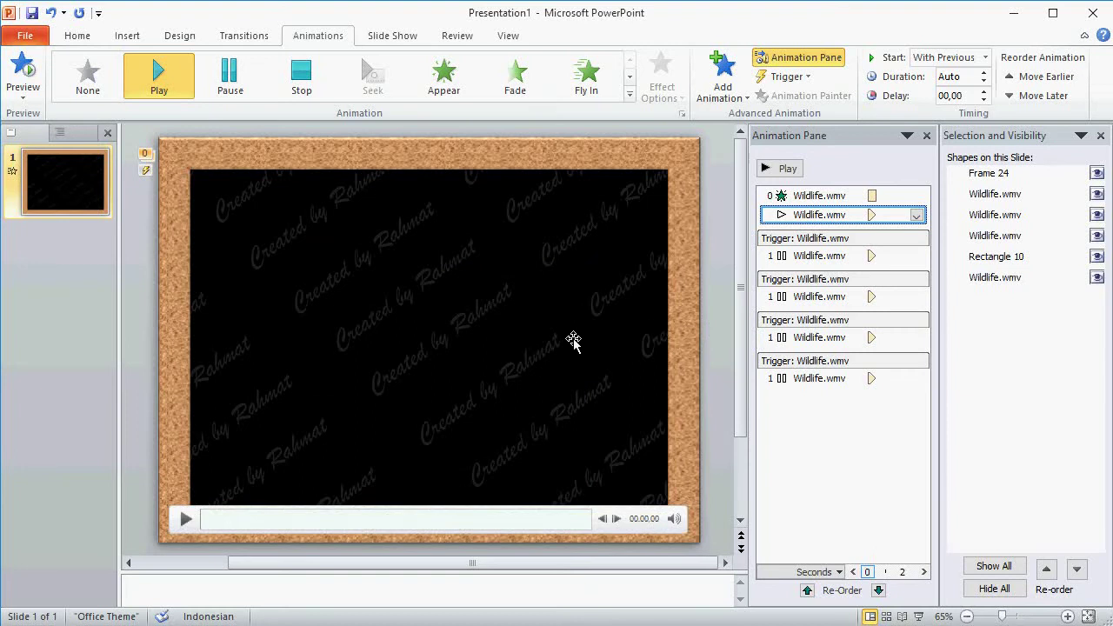
click(740, 478)
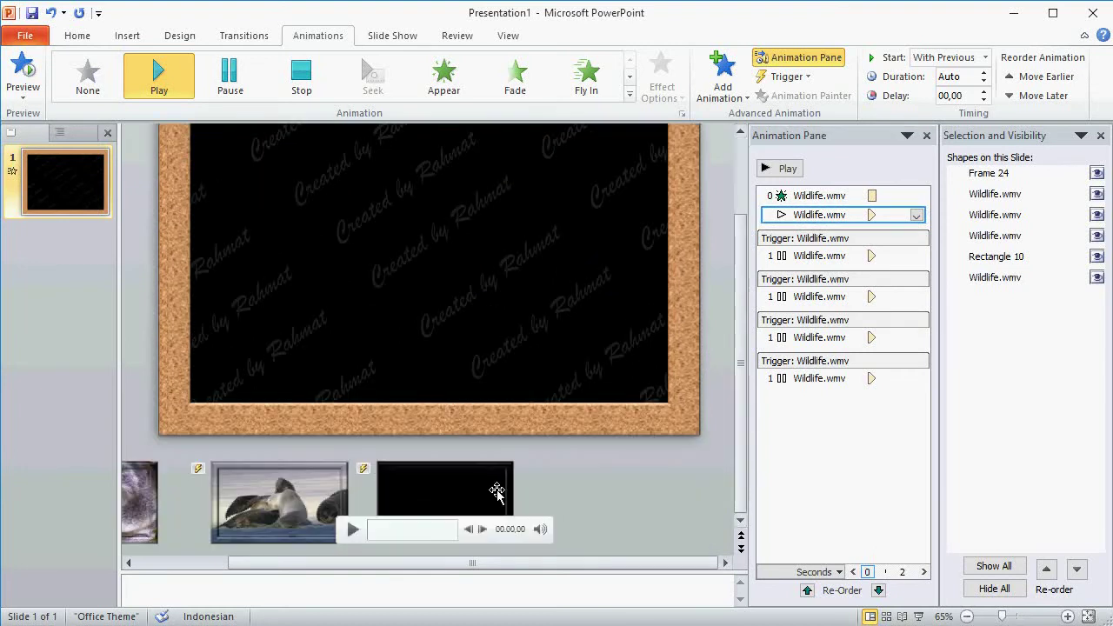
Step: Select the third video clip below the slide and set it to play Automatically
click(496, 492)
click(619, 40)
click(507, 58)
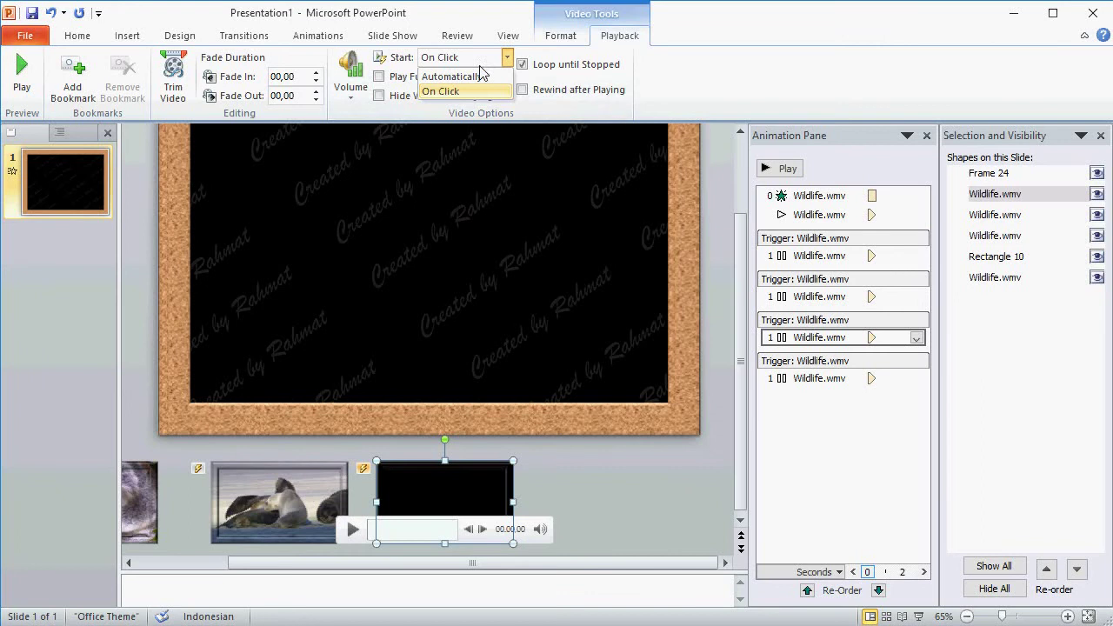
click(469, 76)
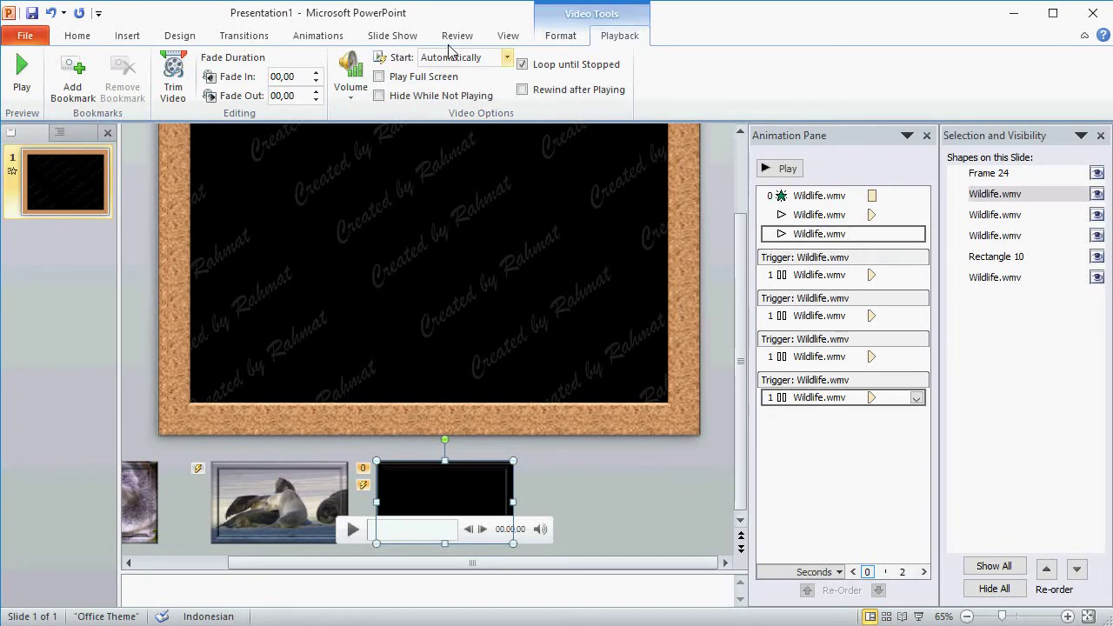
Step: Add an Up motion path to the clip and move it up one place
click(317, 36)
click(707, 95)
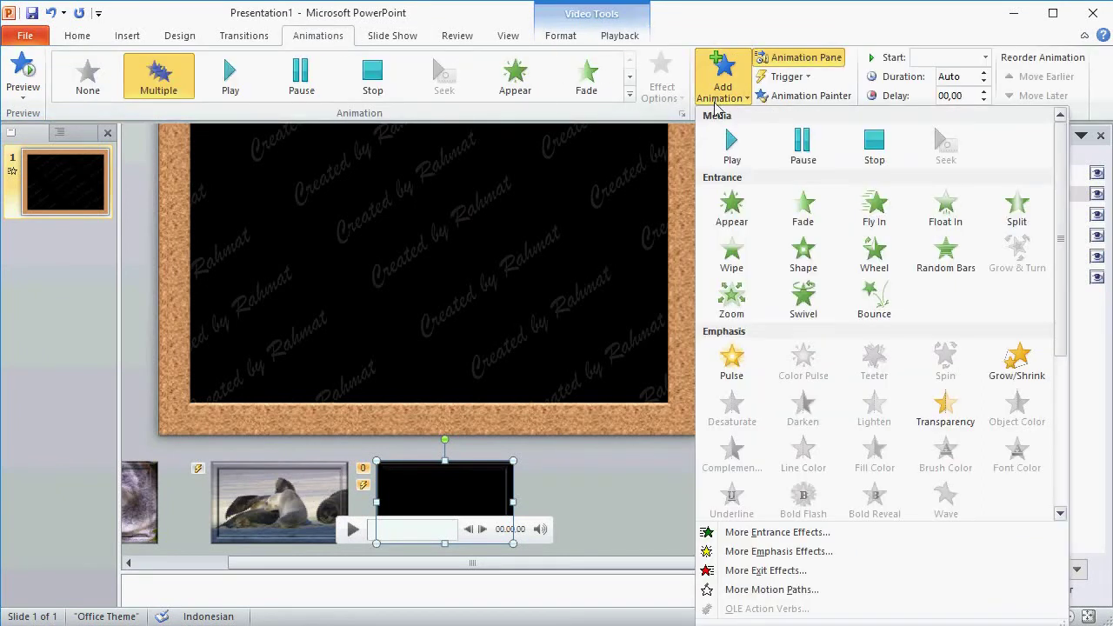
click(769, 534)
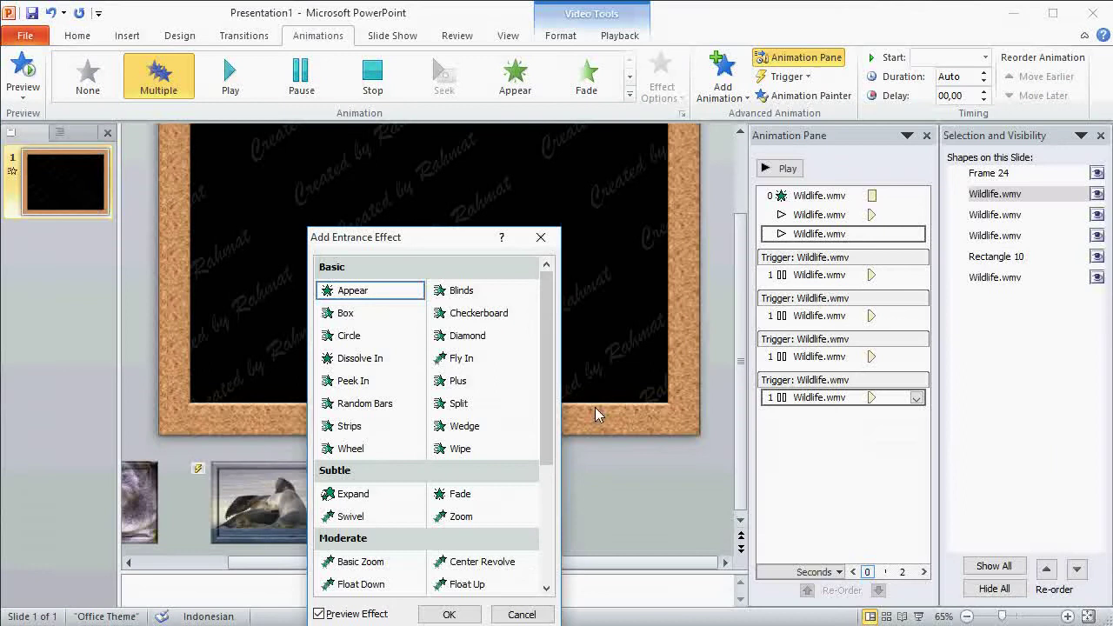
click(522, 614)
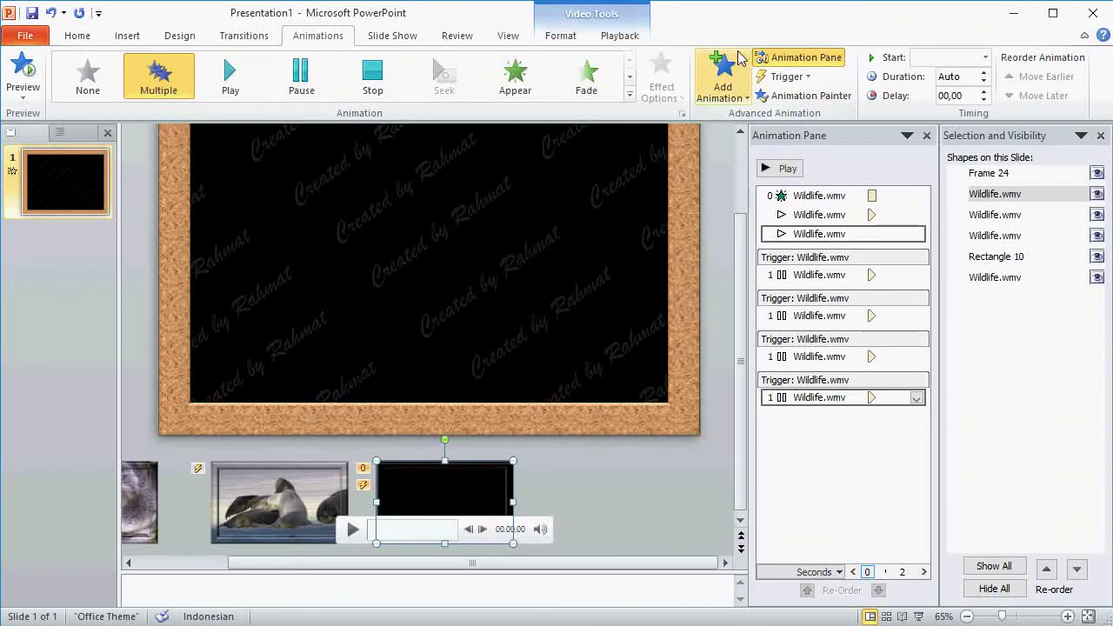
click(713, 82)
click(735, 587)
click(456, 471)
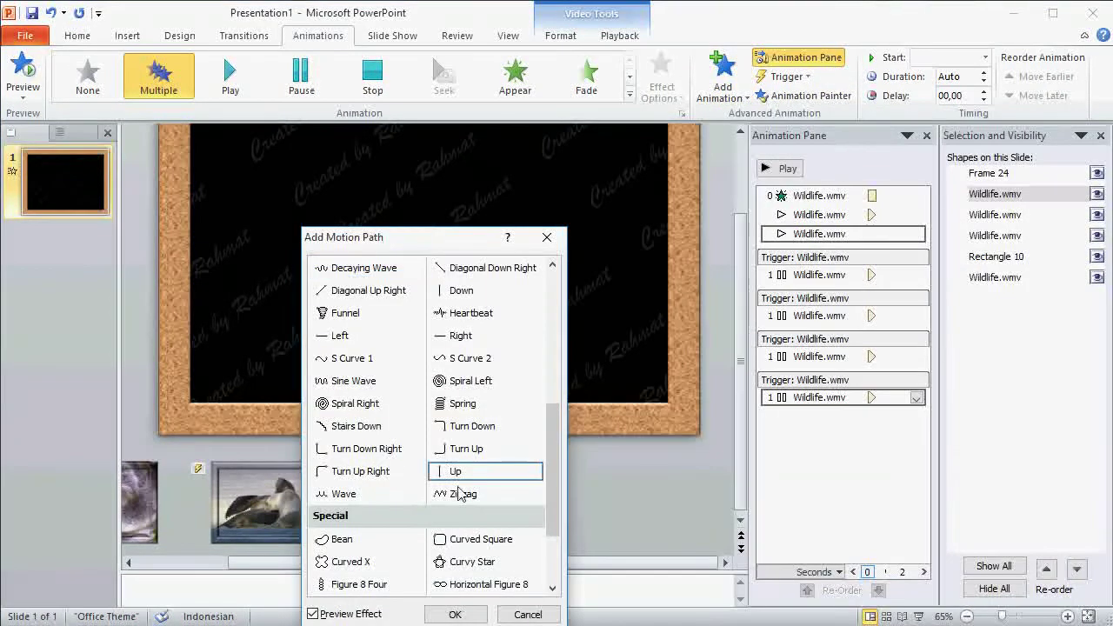
click(473, 617)
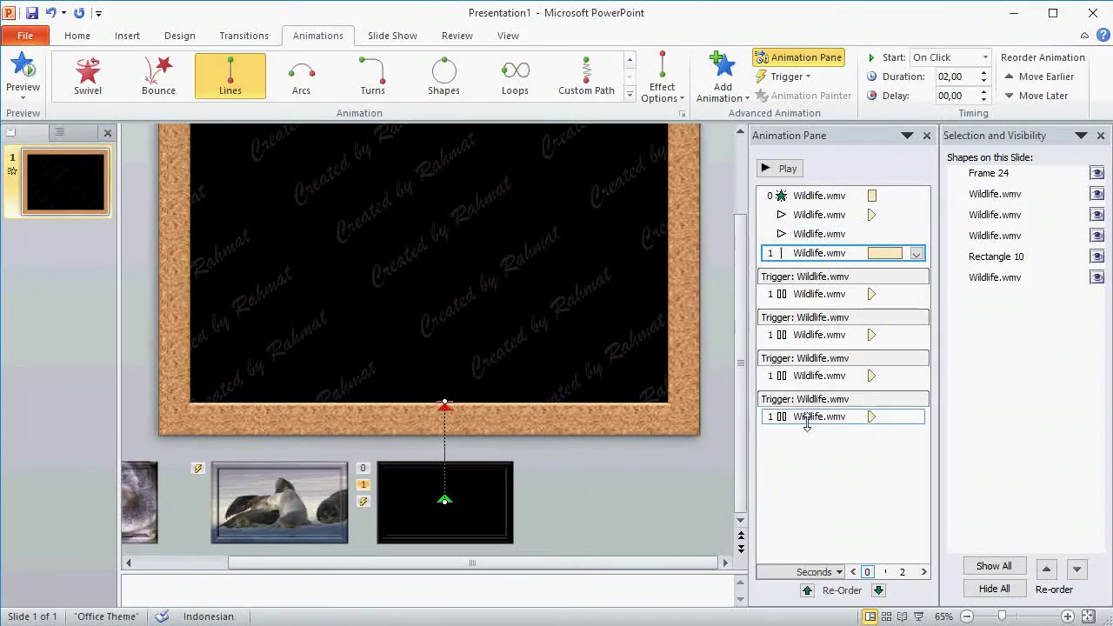
click(807, 590)
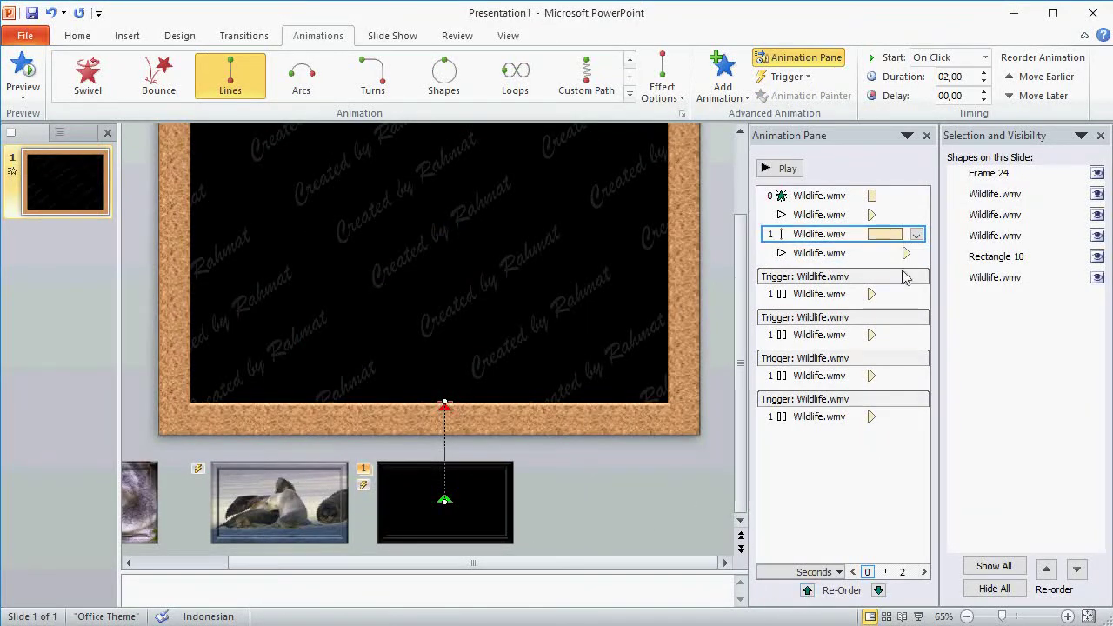
Step: Set the Up motion to With Previous, 20-second duration, and smooth start/end 0
click(916, 234)
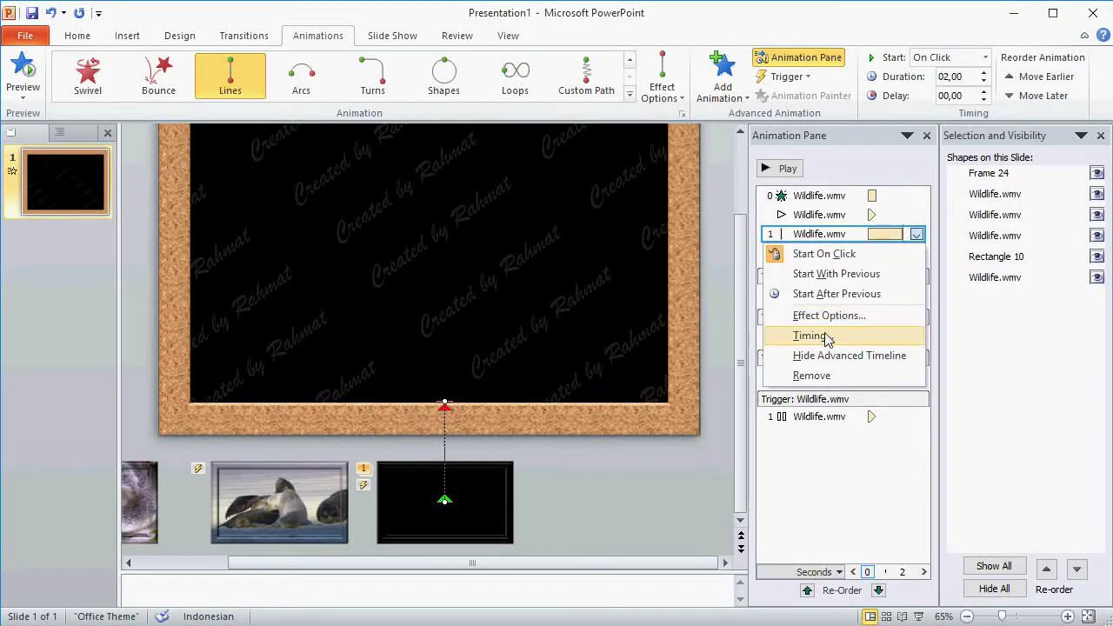
click(842, 314)
click(383, 333)
click(383, 358)
click(345, 374)
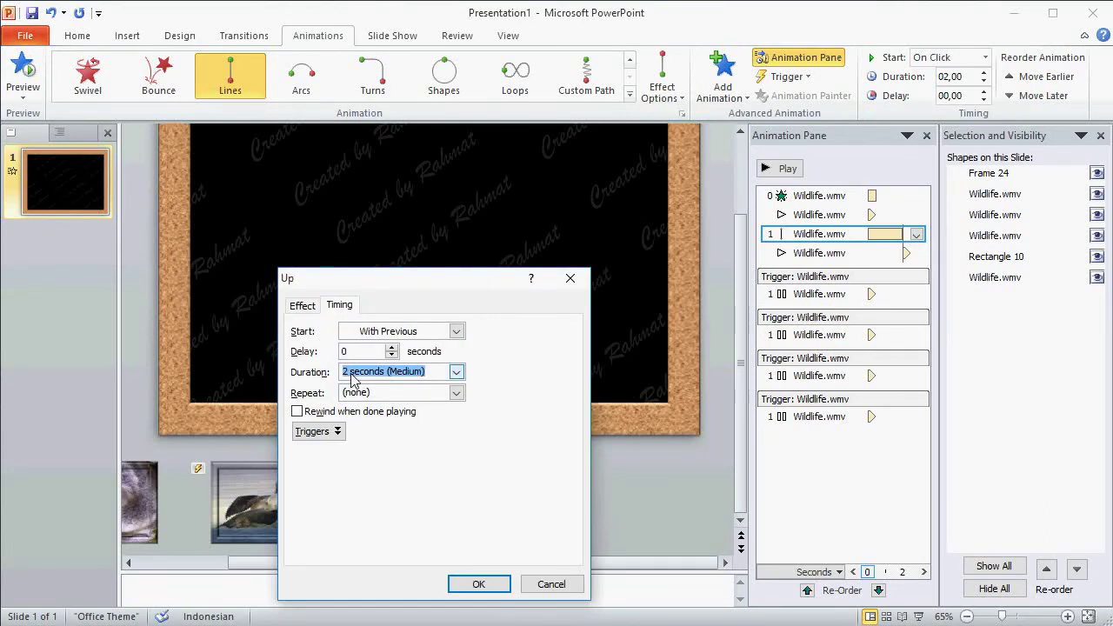
click(350, 372)
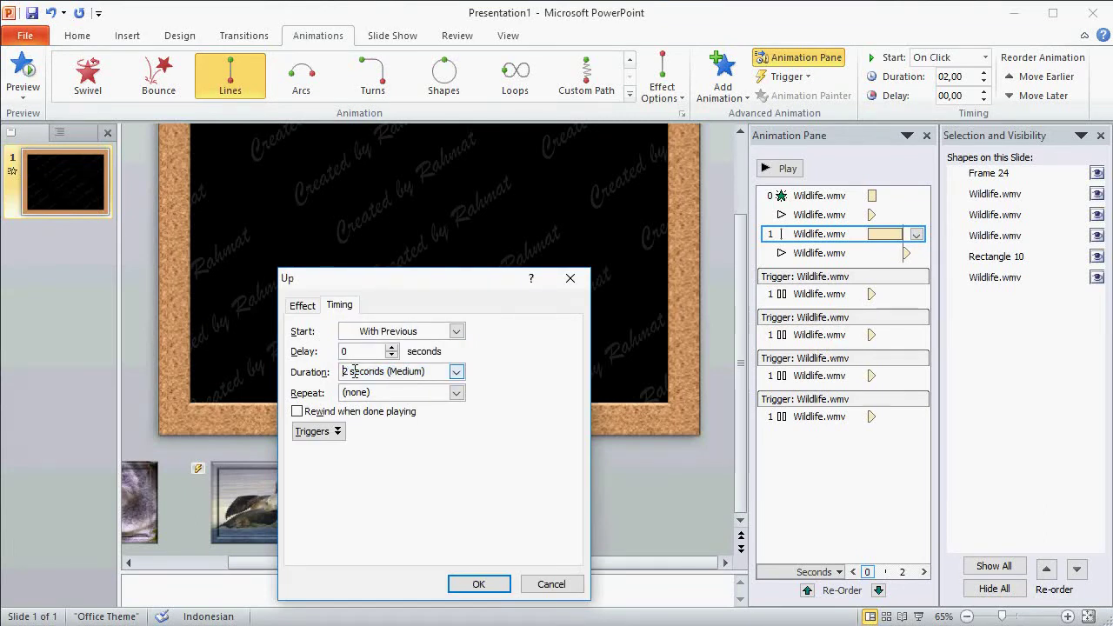
text(0)
click(303, 306)
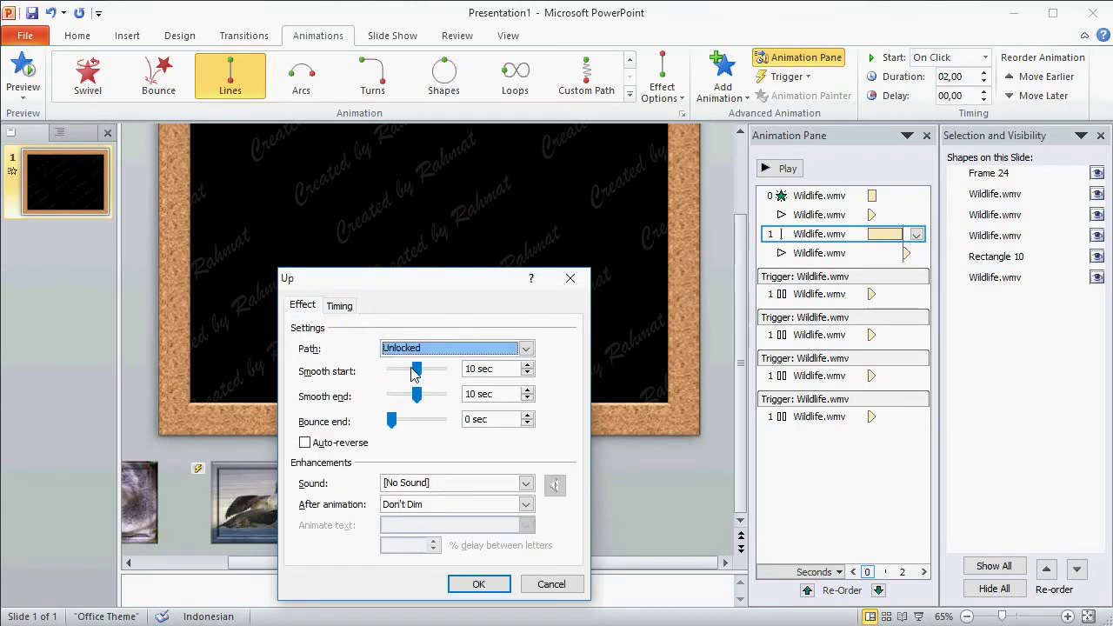
mouse_move(414, 373)
mouse_down()
mouse_move(391, 371)
mouse_move(409, 394)
mouse_move(374, 394)
mouse_up()
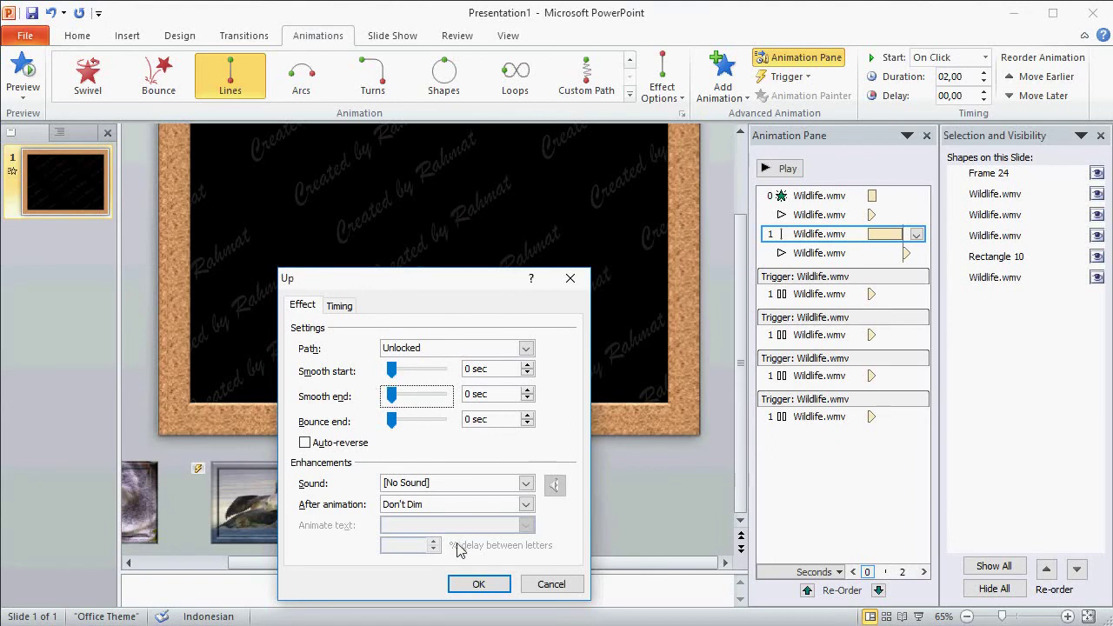
click(470, 584)
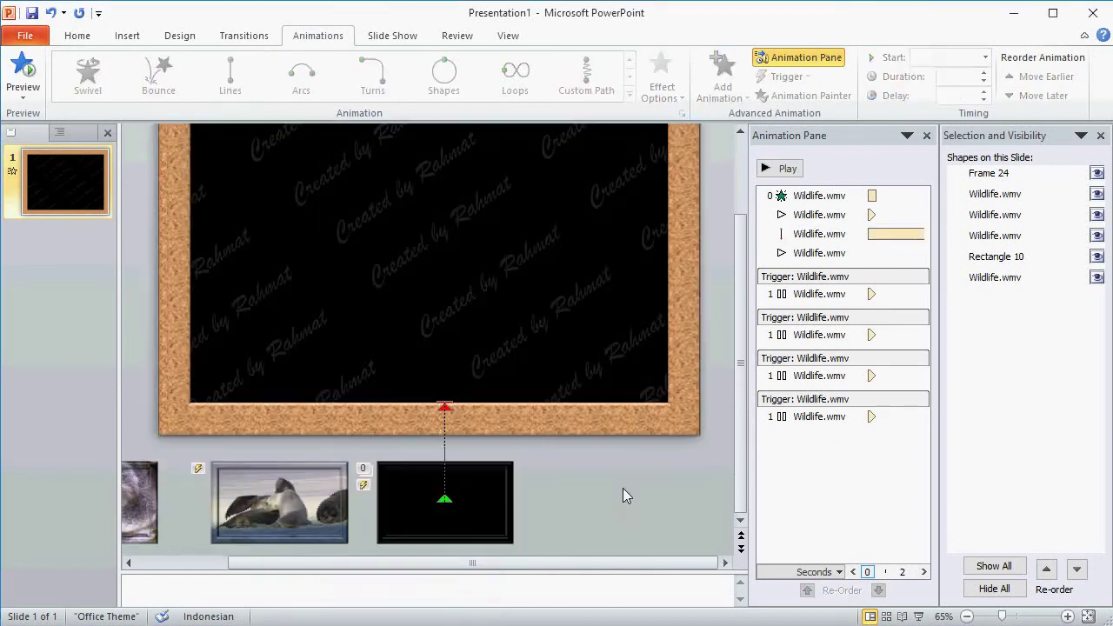
Step: Set the black clip's Play animation to start With Previous
click(817, 252)
click(917, 254)
click(863, 357)
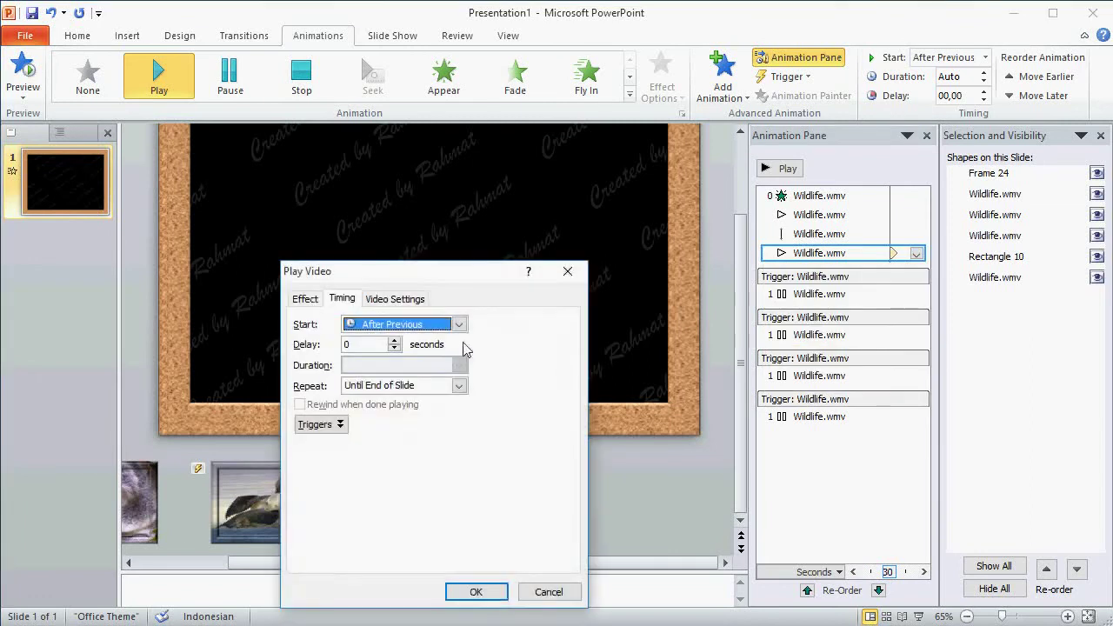
click(458, 324)
click(410, 360)
click(474, 592)
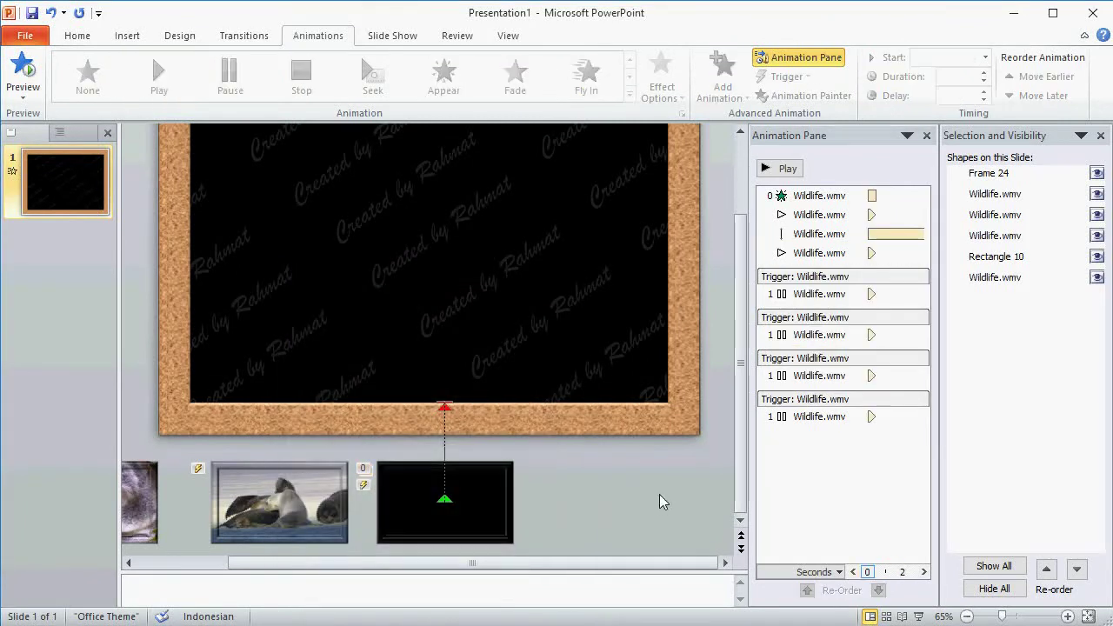
Step: Select the seal video and set it to play Automatically
click(303, 485)
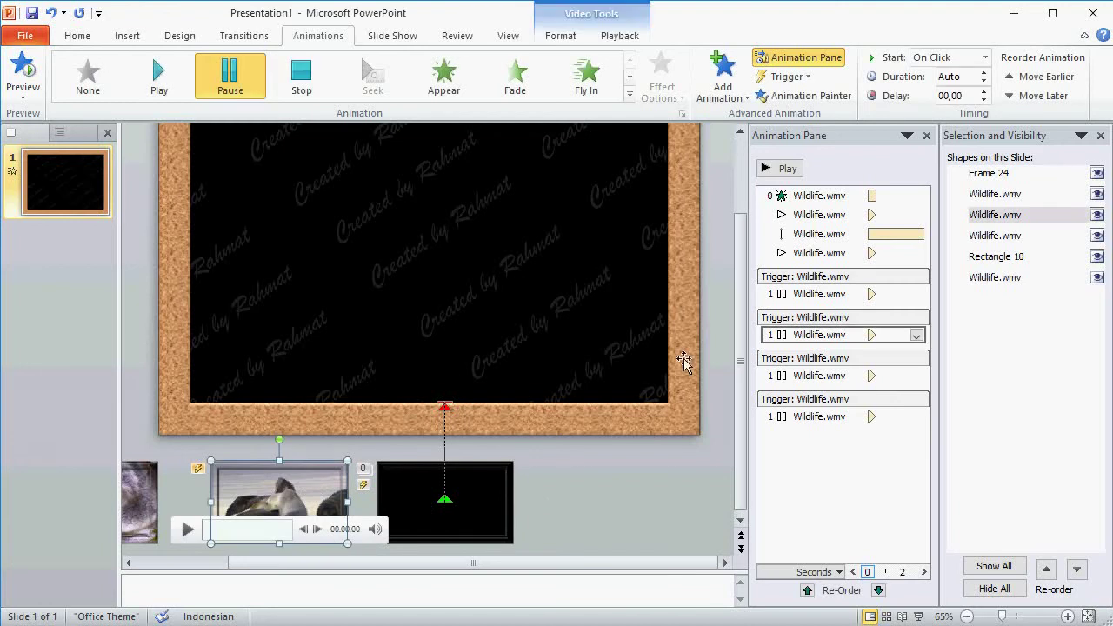
click(619, 36)
click(506, 57)
click(478, 76)
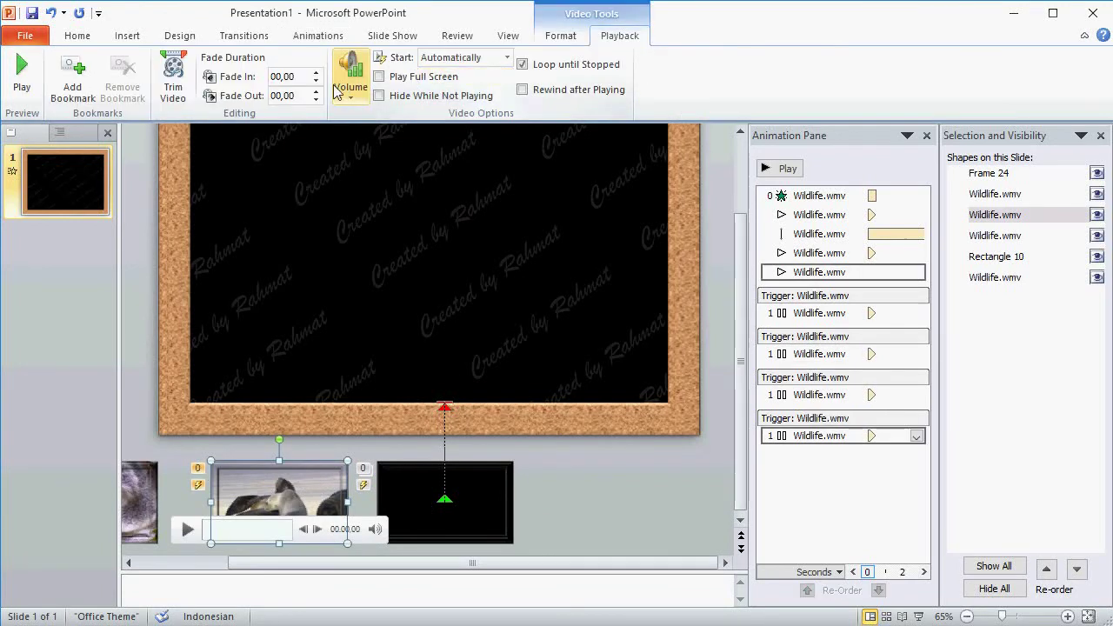
Step: Add an Up motion path to the seal clip and move it one place earlier
click(306, 33)
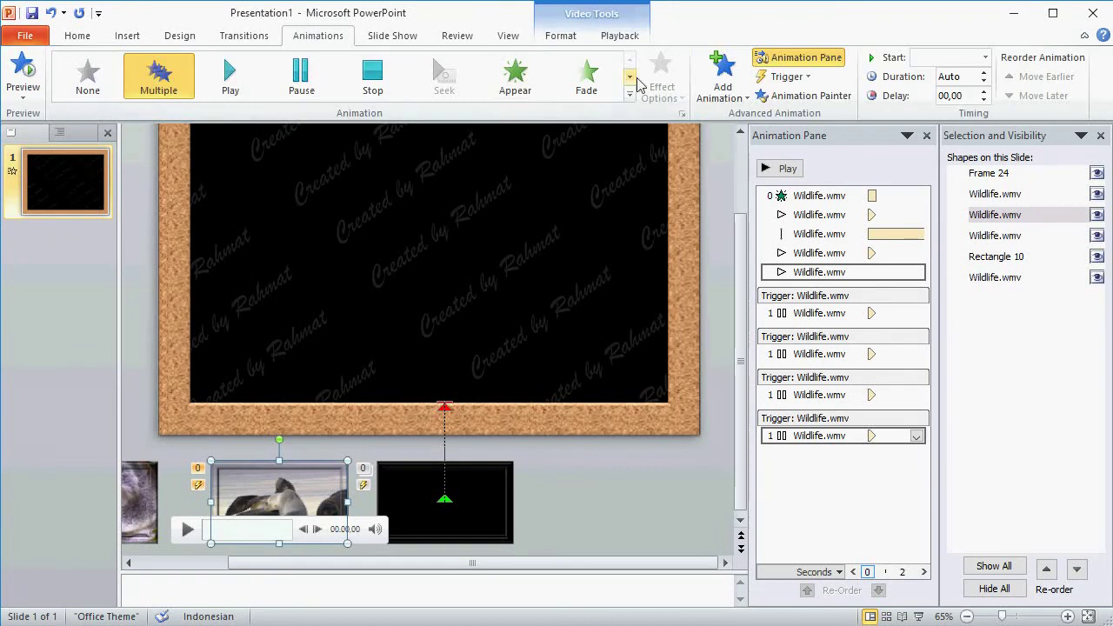
click(725, 91)
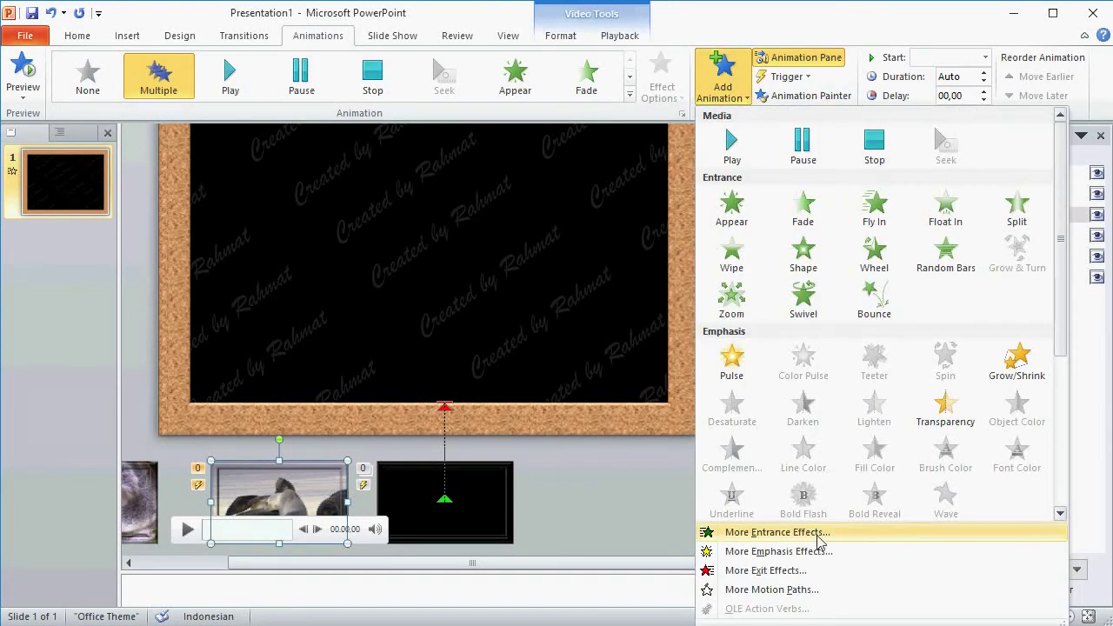
click(771, 590)
click(456, 471)
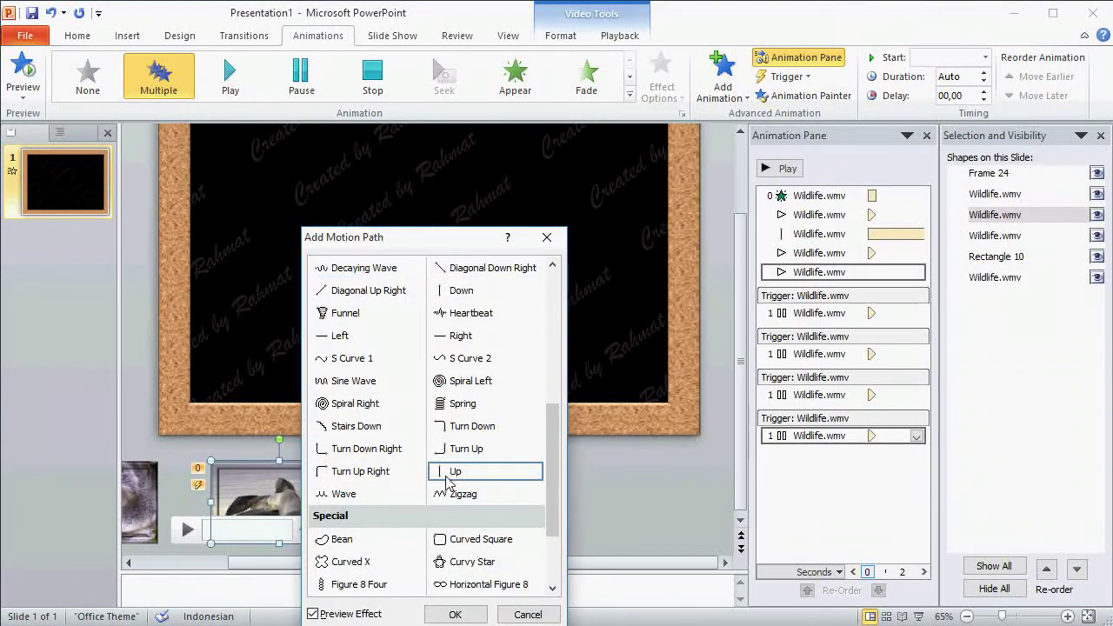
click(457, 614)
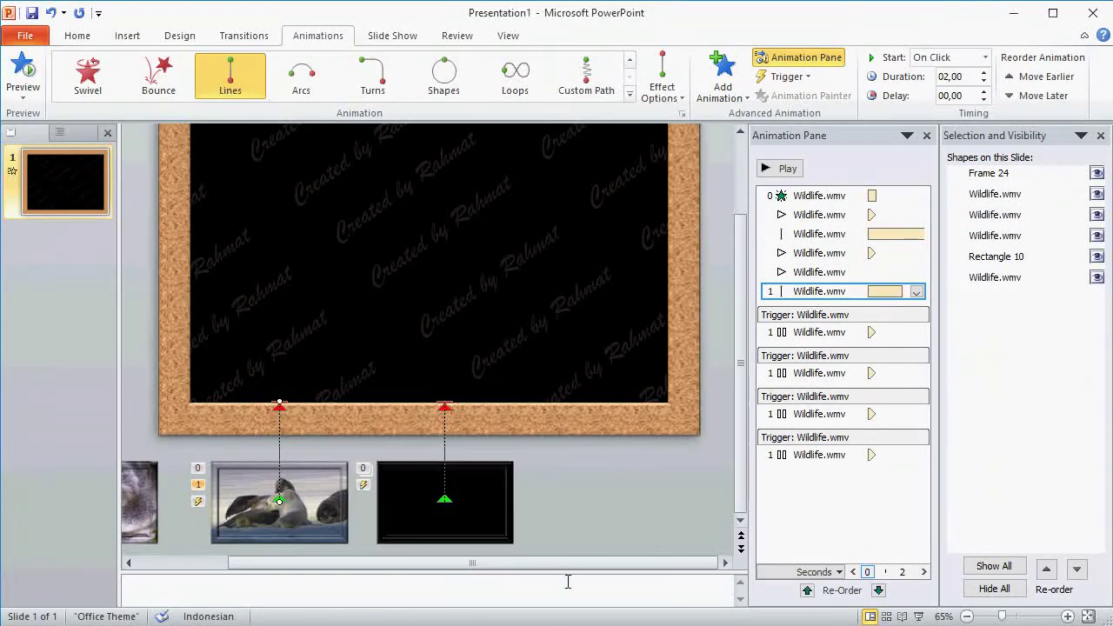
click(808, 591)
Step: Set the seal's Up motion to With Previous, 3 s delay, 20 s duration, no smoothing
click(916, 272)
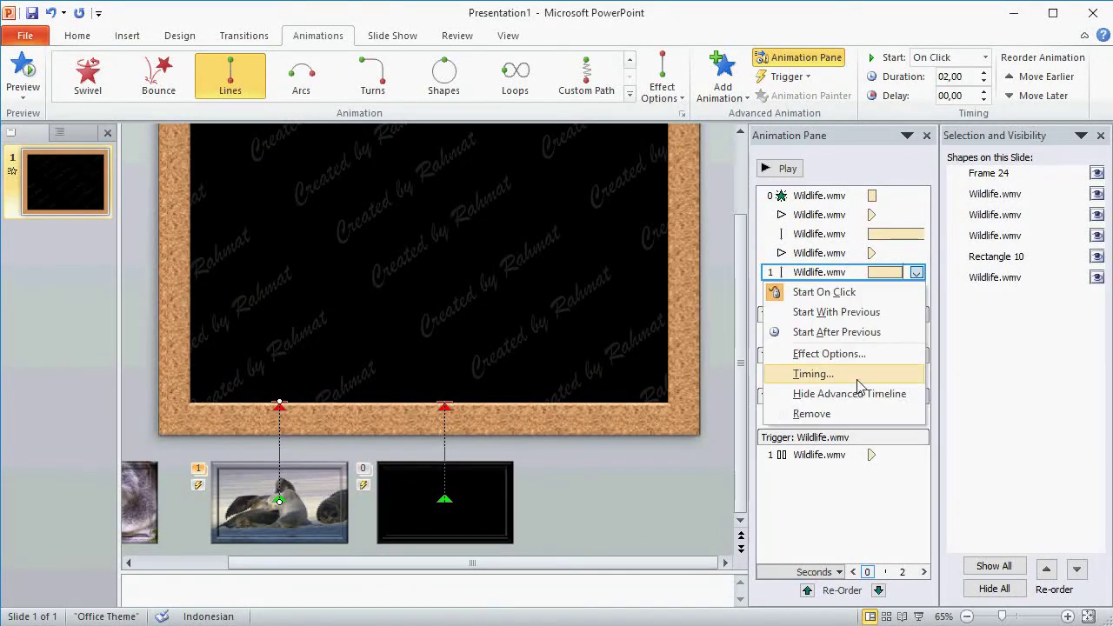
click(850, 374)
click(433, 332)
click(409, 357)
key(Tab)
text(3)
key(Tab)
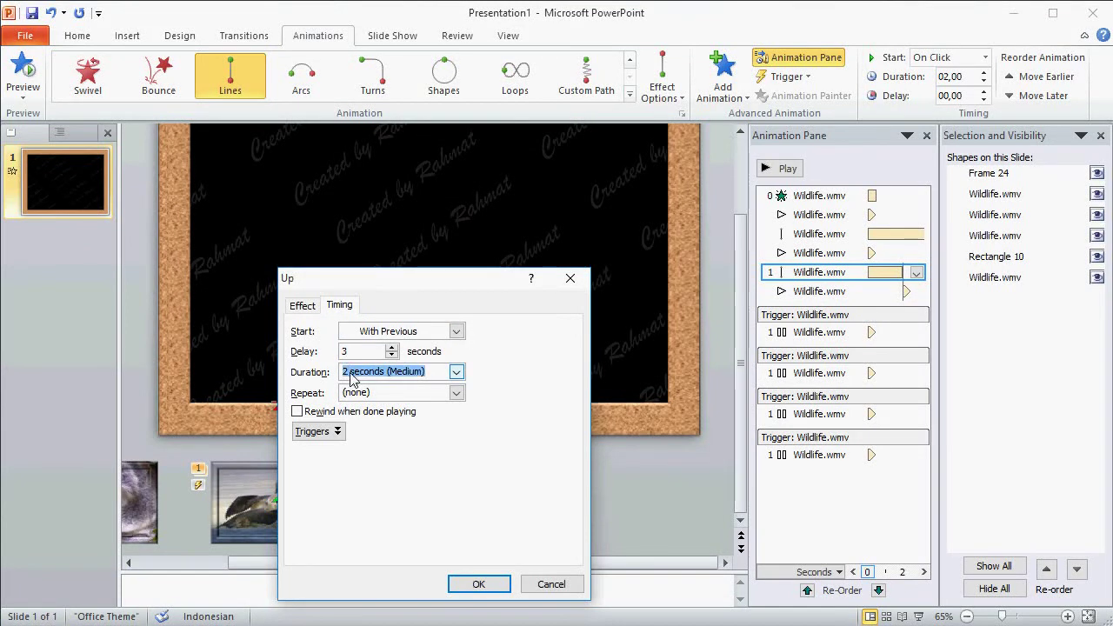
click(350, 372)
text(0)
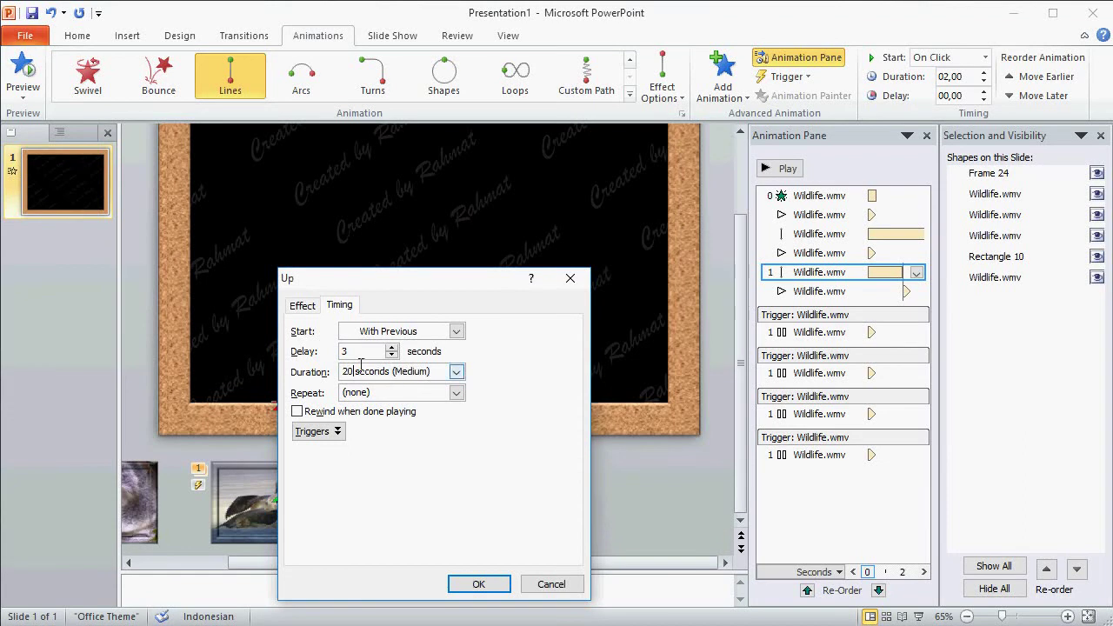
click(302, 307)
mouse_move(417, 369)
mouse_down()
mouse_move(380, 366)
mouse_move(392, 394)
mouse_up()
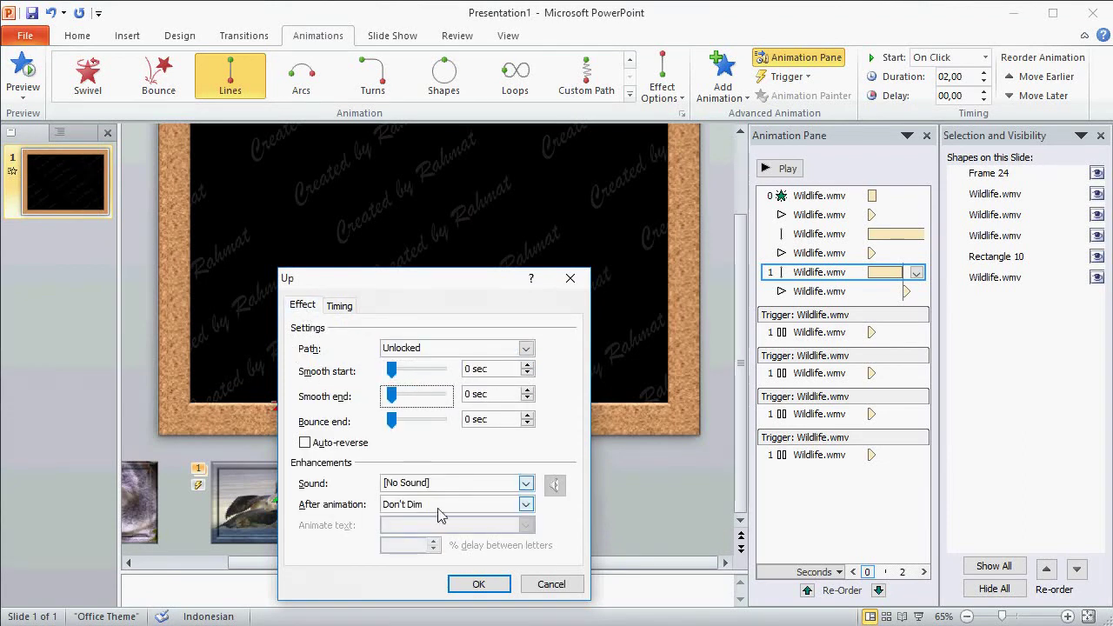
click(479, 583)
Step: Set the seal clip's Play animation to With Previous, then select the koala video
click(869, 292)
click(916, 291)
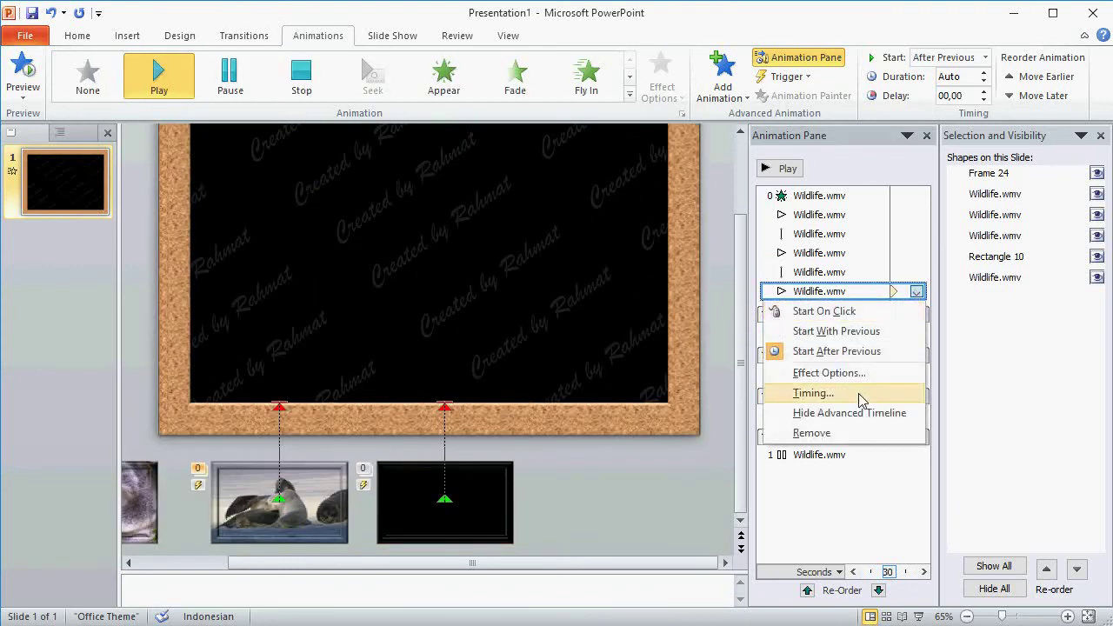
click(858, 393)
click(459, 325)
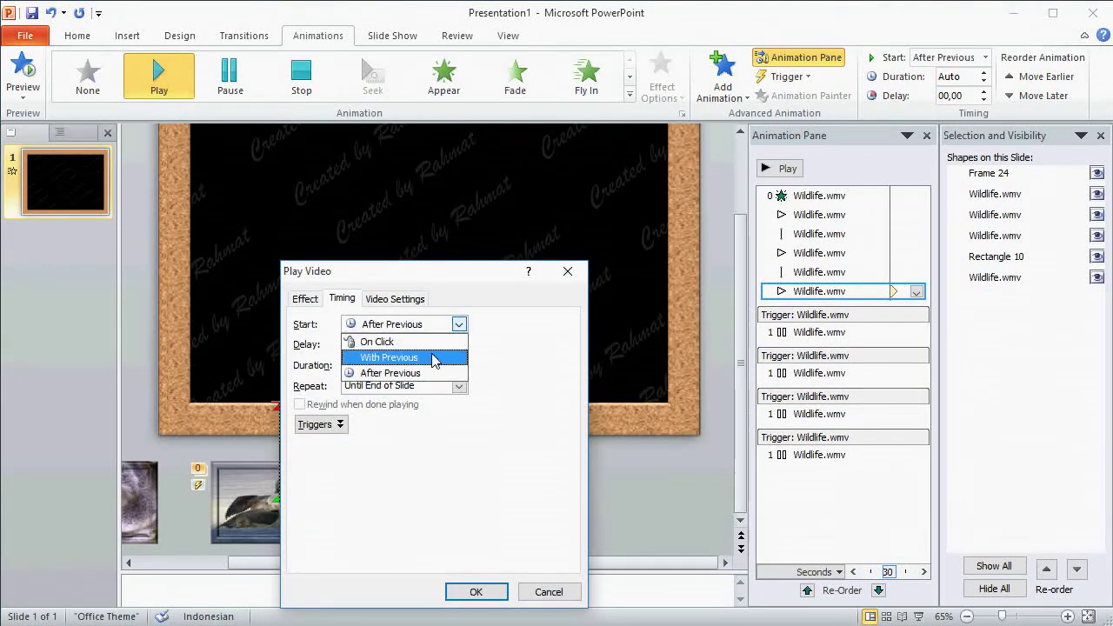
click(439, 358)
click(478, 591)
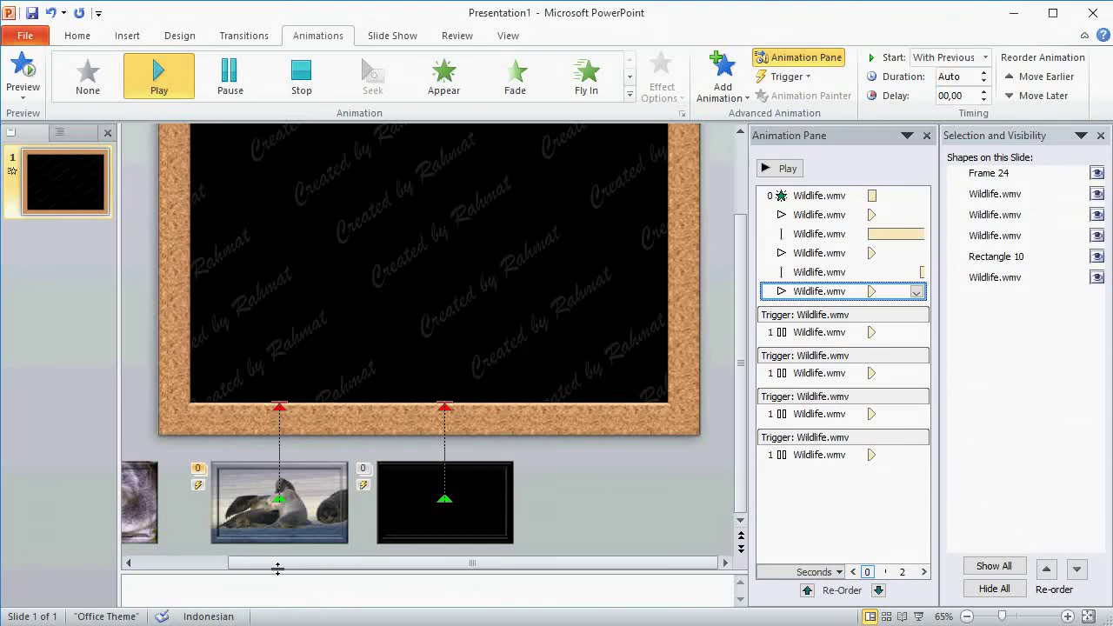
drag(273, 562, 214, 563)
click(224, 484)
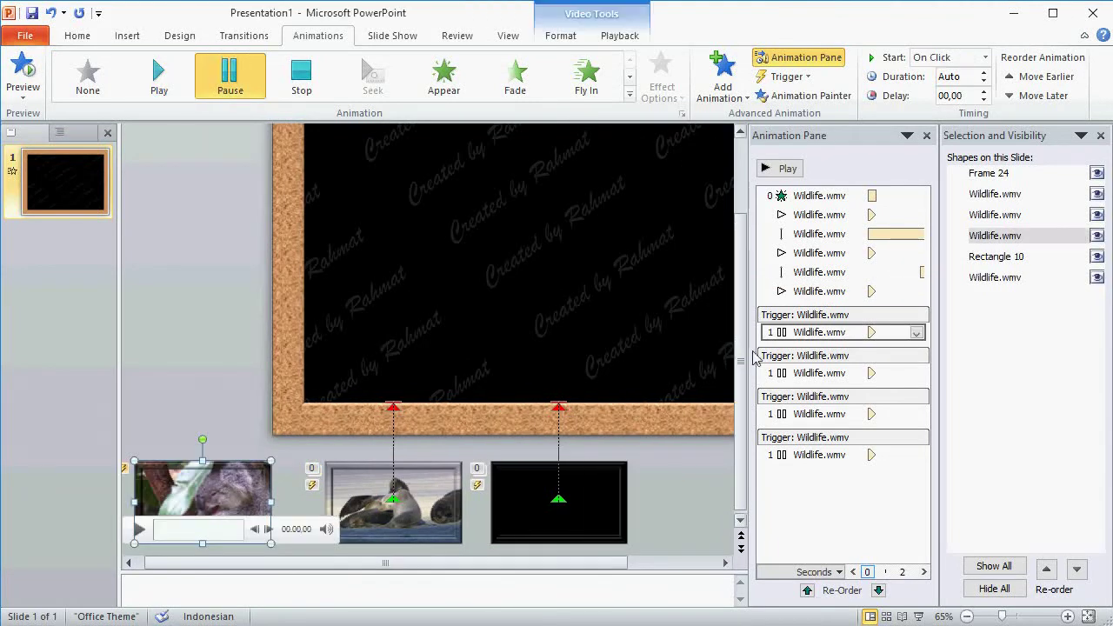
Step: Set the koala video to play Automatically
click(619, 36)
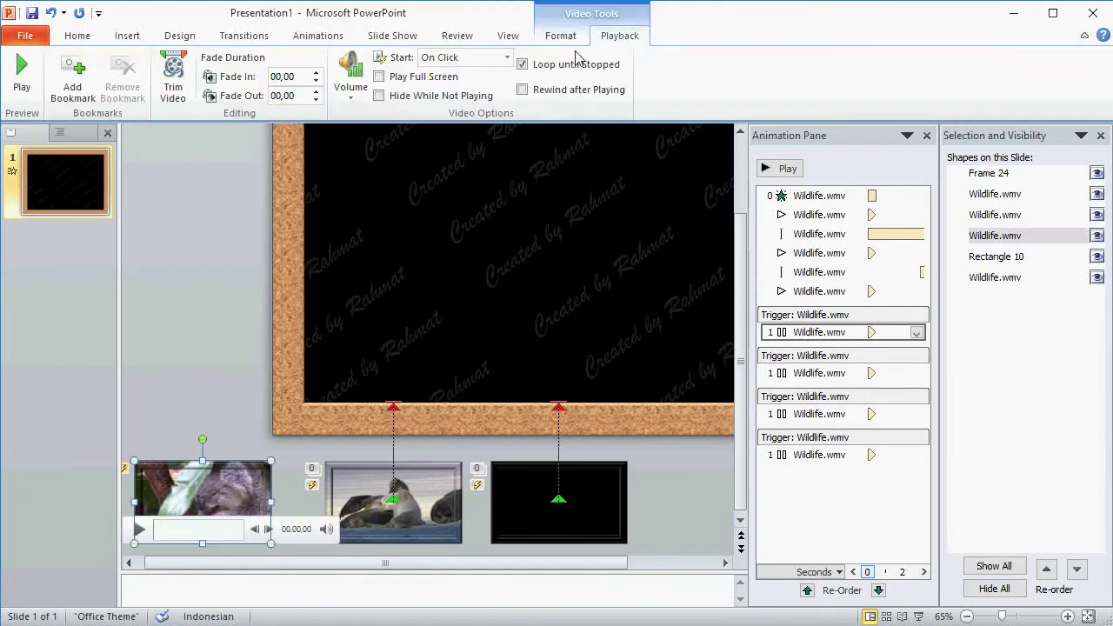
click(492, 60)
click(470, 77)
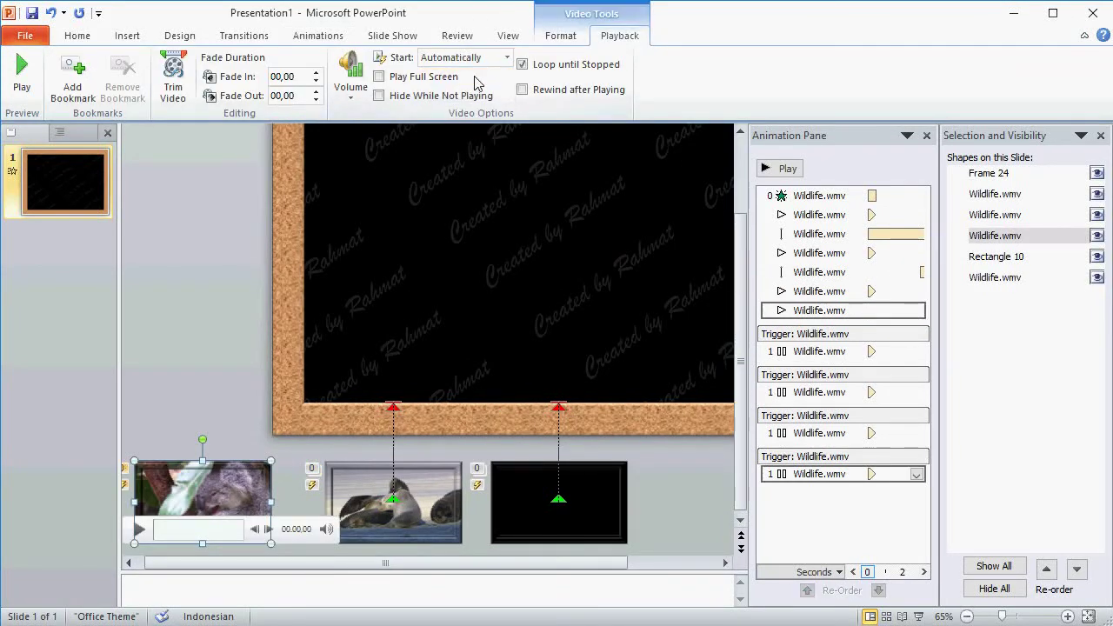
Step: Add an Up motion path to the koala clip and move it one place earlier
click(315, 37)
click(722, 80)
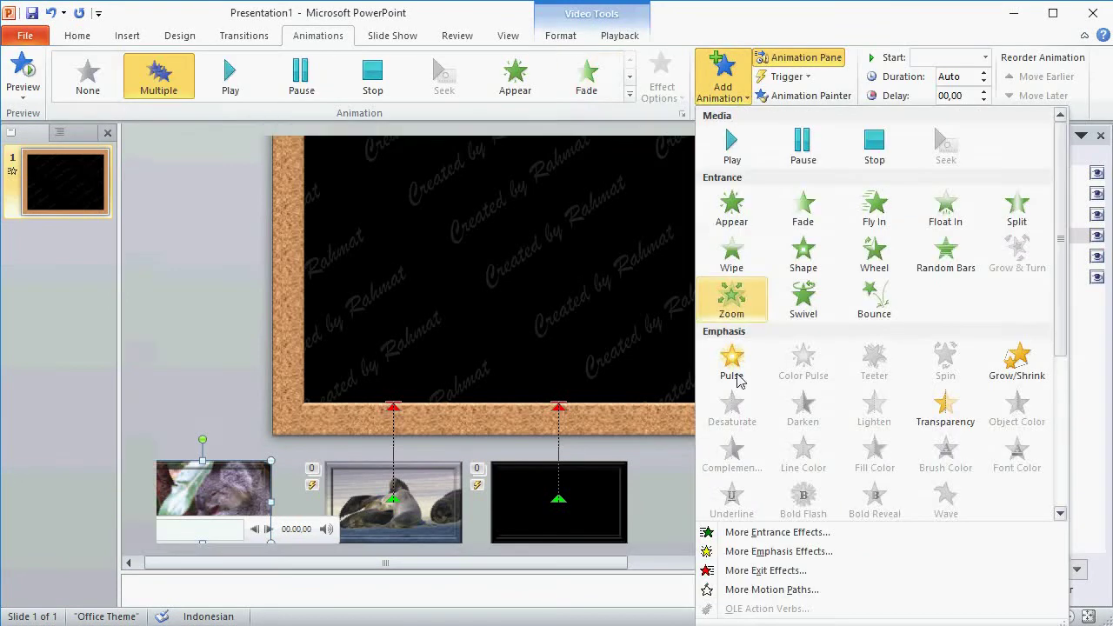
click(742, 596)
click(460, 472)
key(Return)
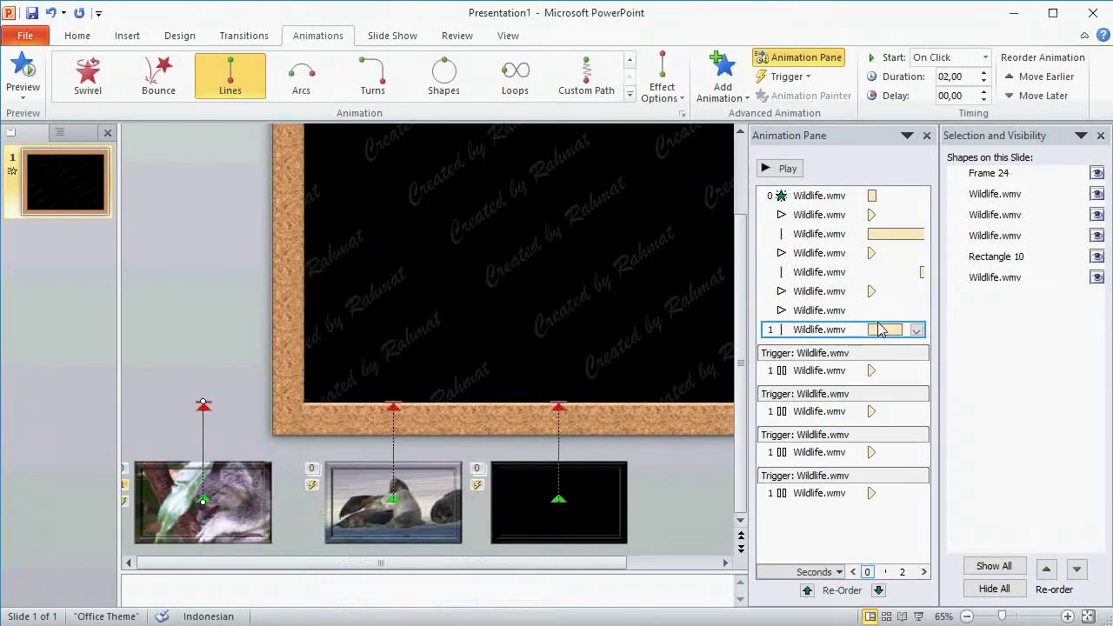
click(807, 590)
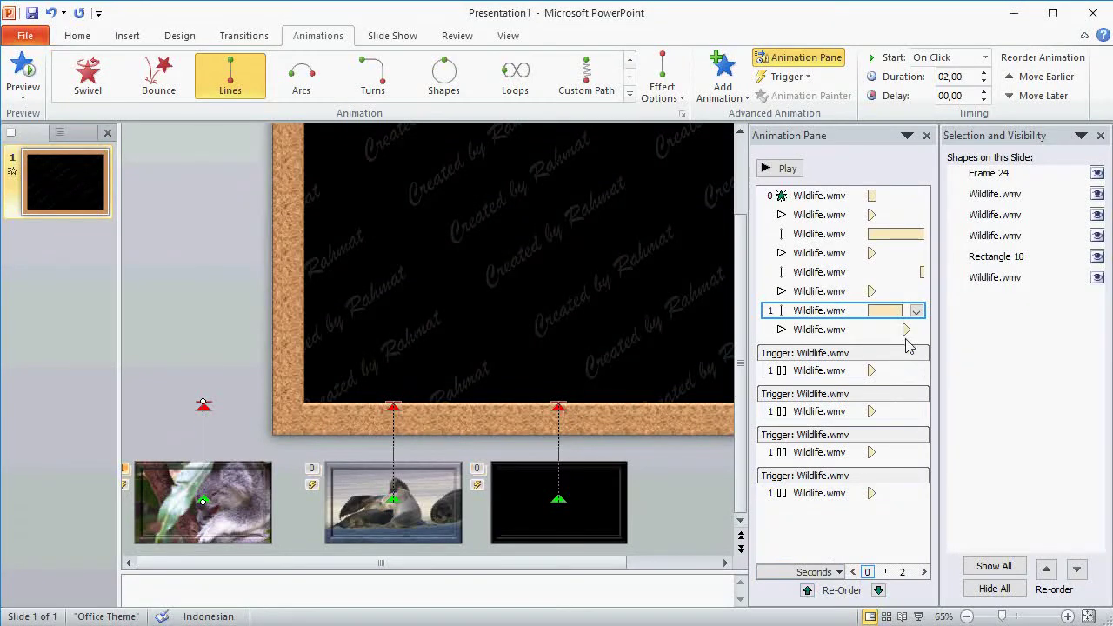
Step: Review the timing of the earlier Play and Up animations in the Animation Pane
click(900, 294)
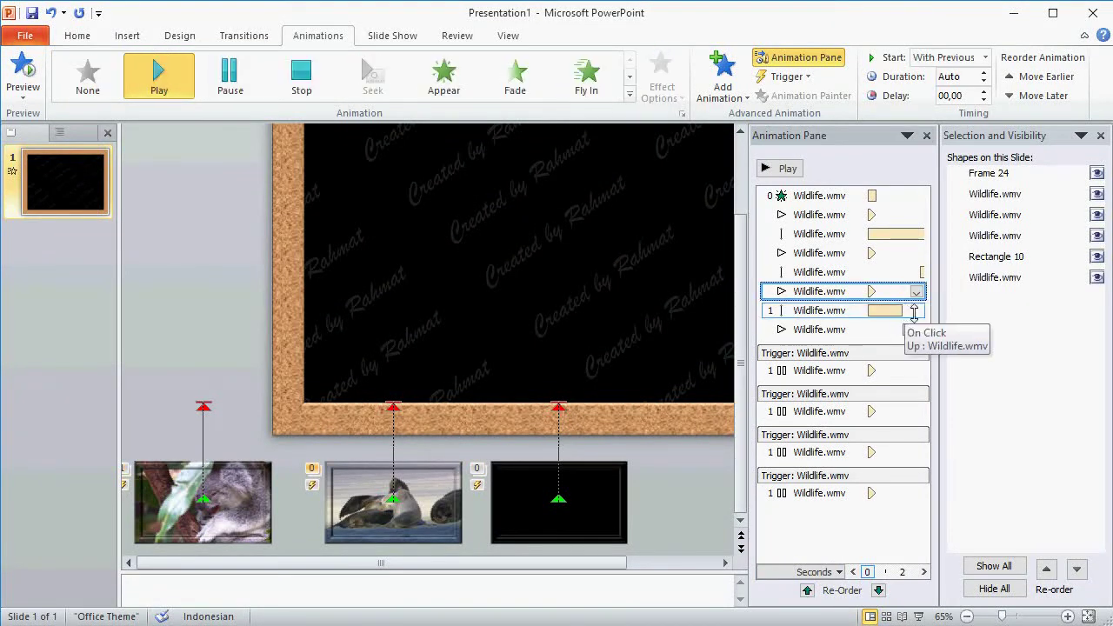
click(903, 273)
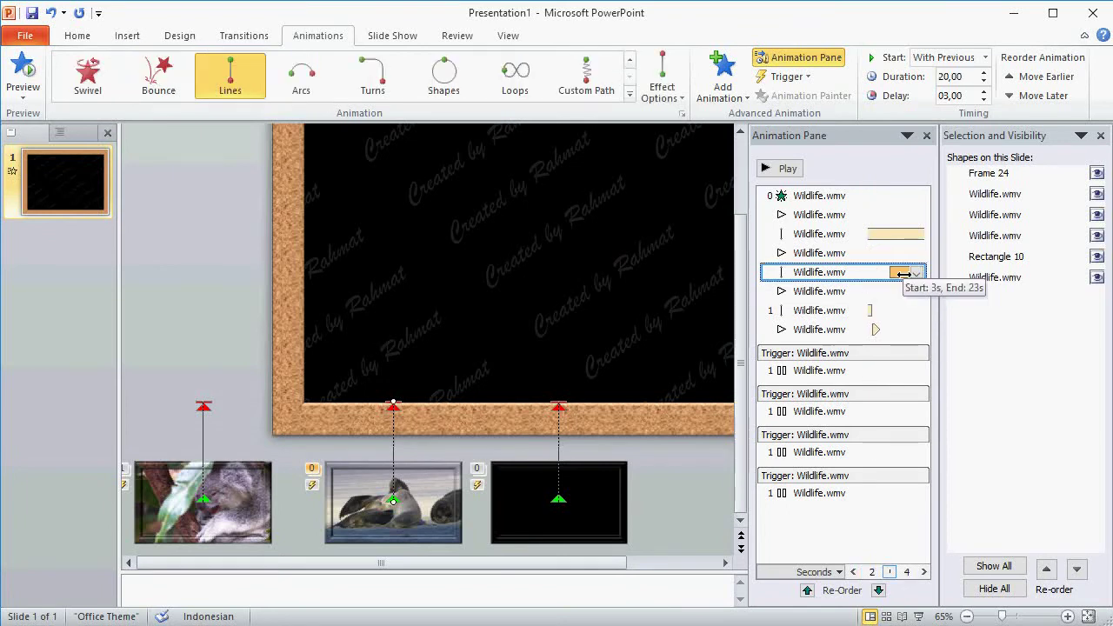
click(901, 290)
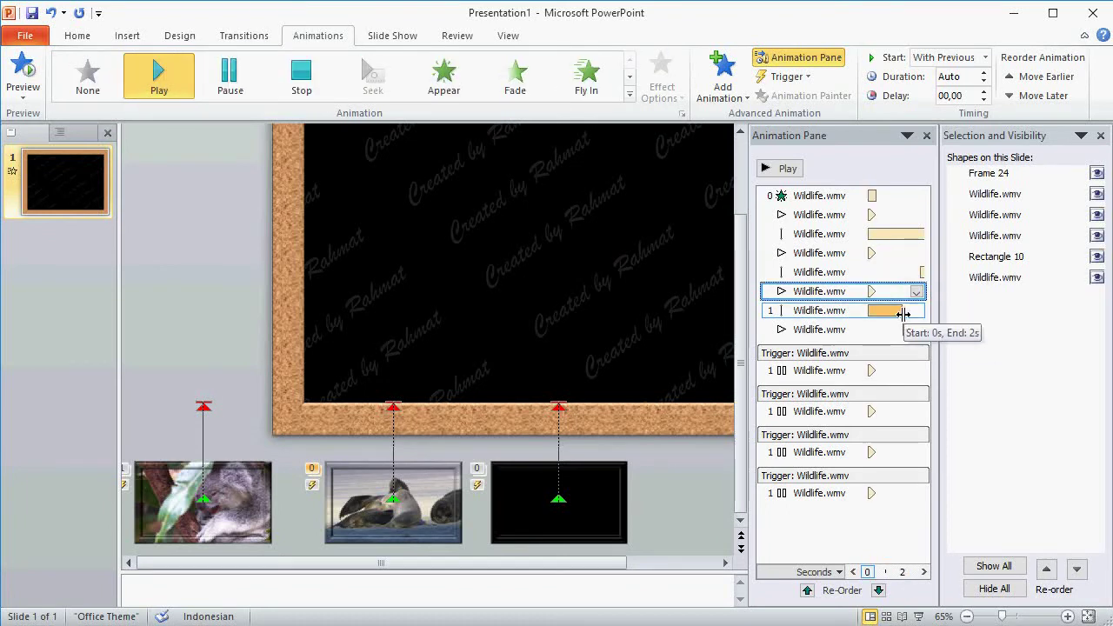
Step: Set the koala's Up motion to With Previous, 6 s delay, 20 s duration, no smoothing
click(905, 311)
click(917, 311)
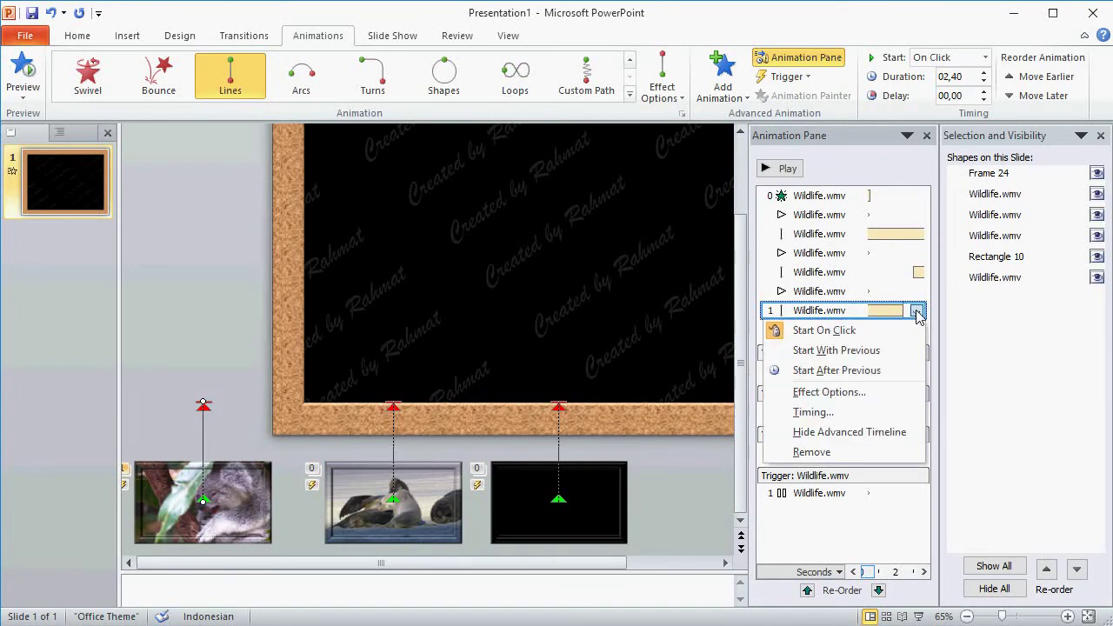
click(869, 414)
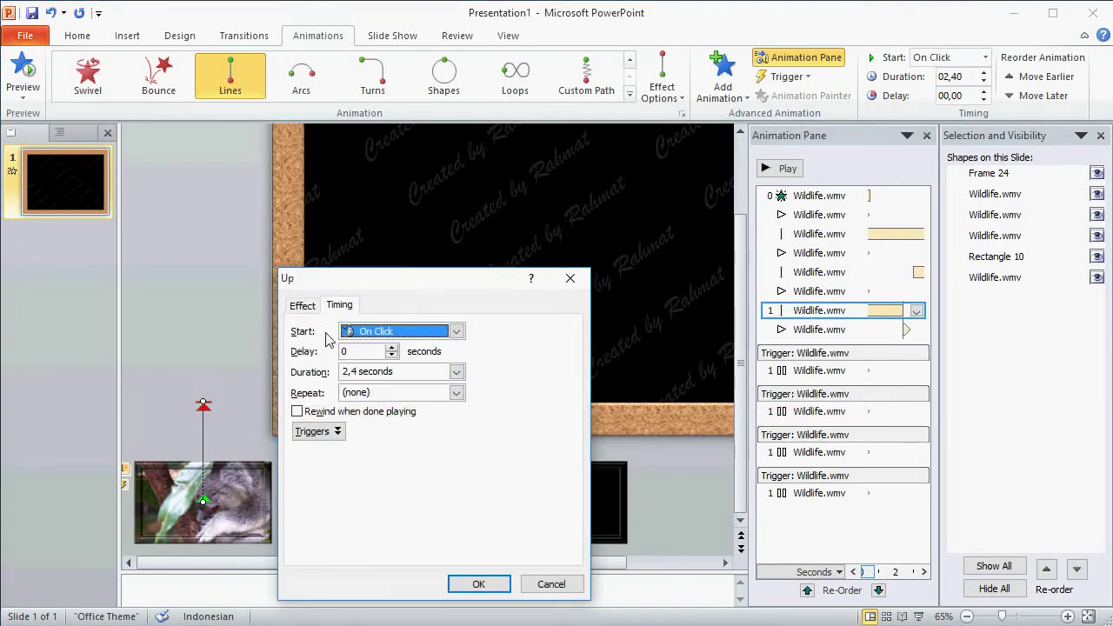
click(396, 334)
click(387, 362)
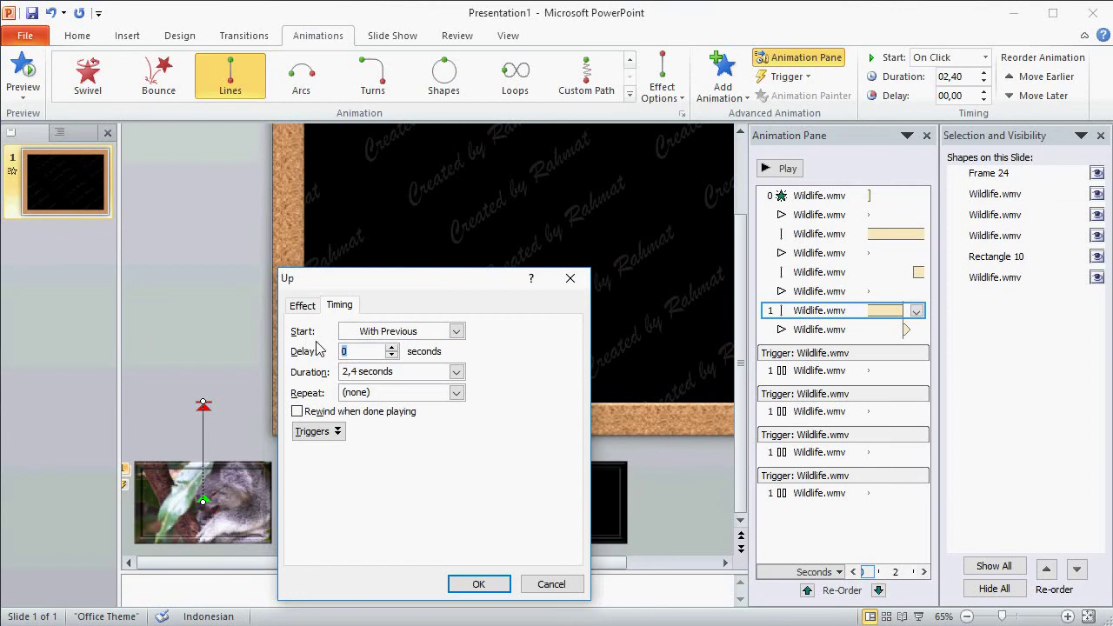
text(6)
click(359, 371)
click(357, 372)
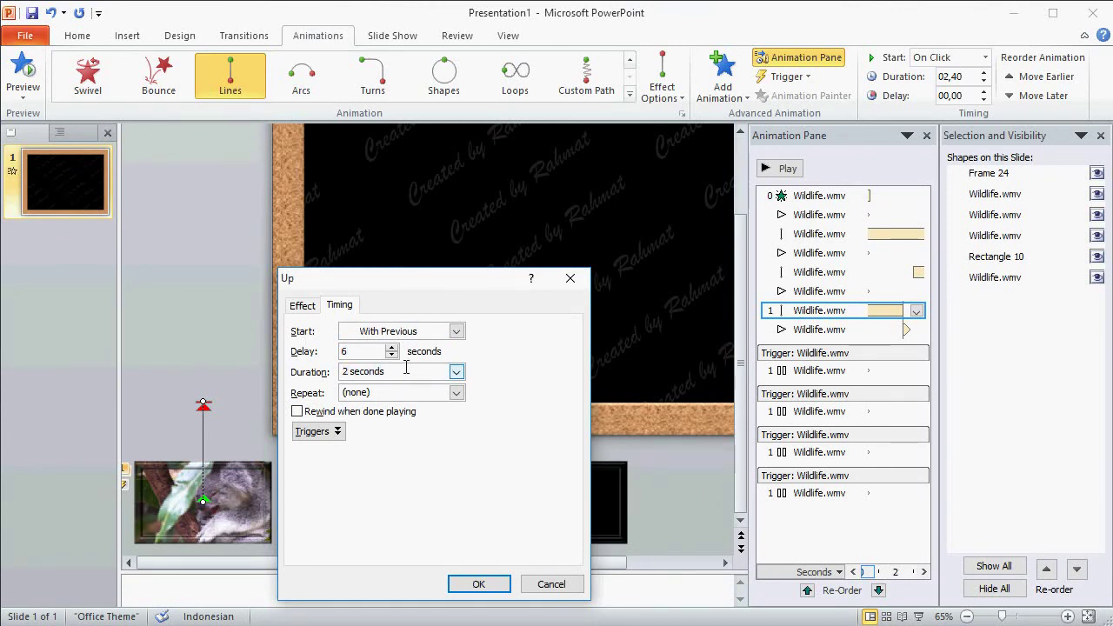
text(0)
click(291, 309)
mouse_move(417, 372)
mouse_down()
mouse_move(371, 369)
mouse_move(389, 411)
mouse_up()
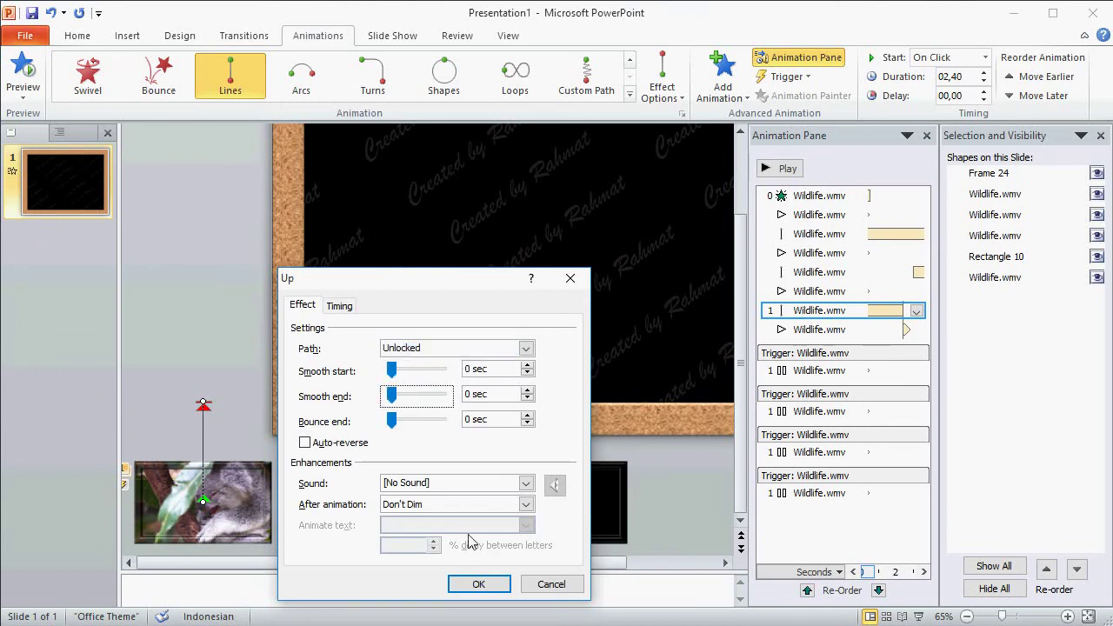
click(472, 584)
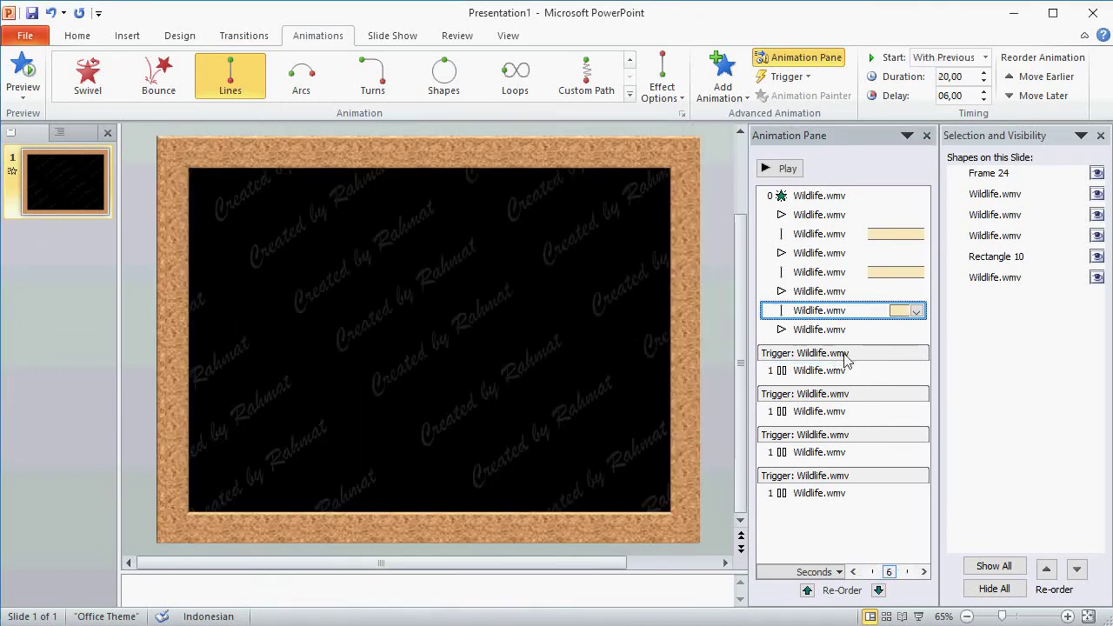
Step: Set the last video's Play animation to start With Previous and clear the selection
click(901, 329)
click(916, 330)
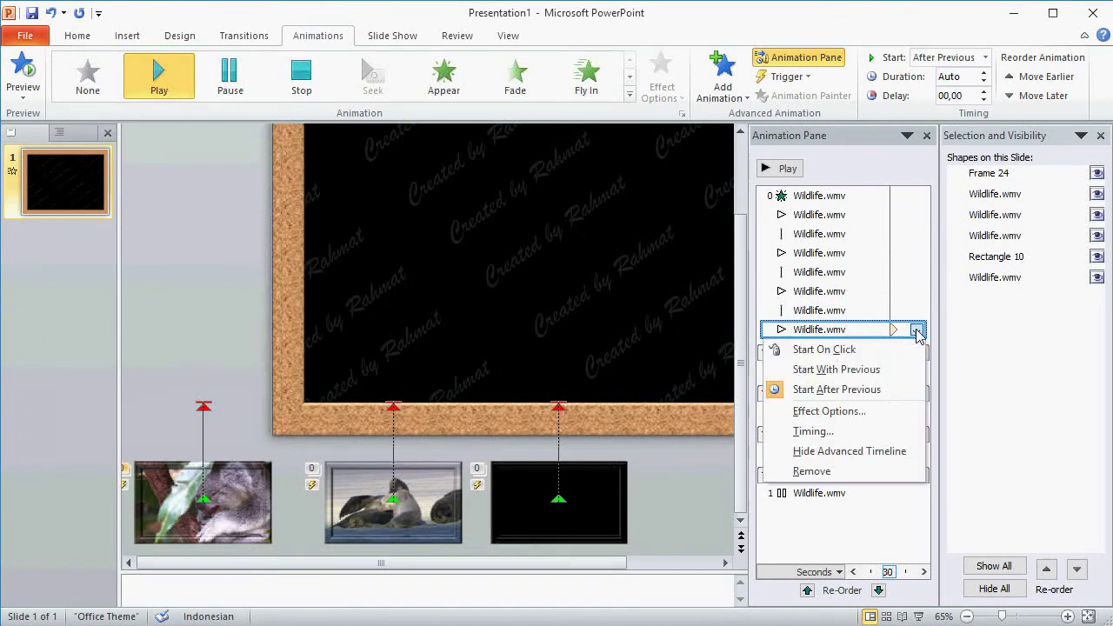
click(815, 433)
click(458, 324)
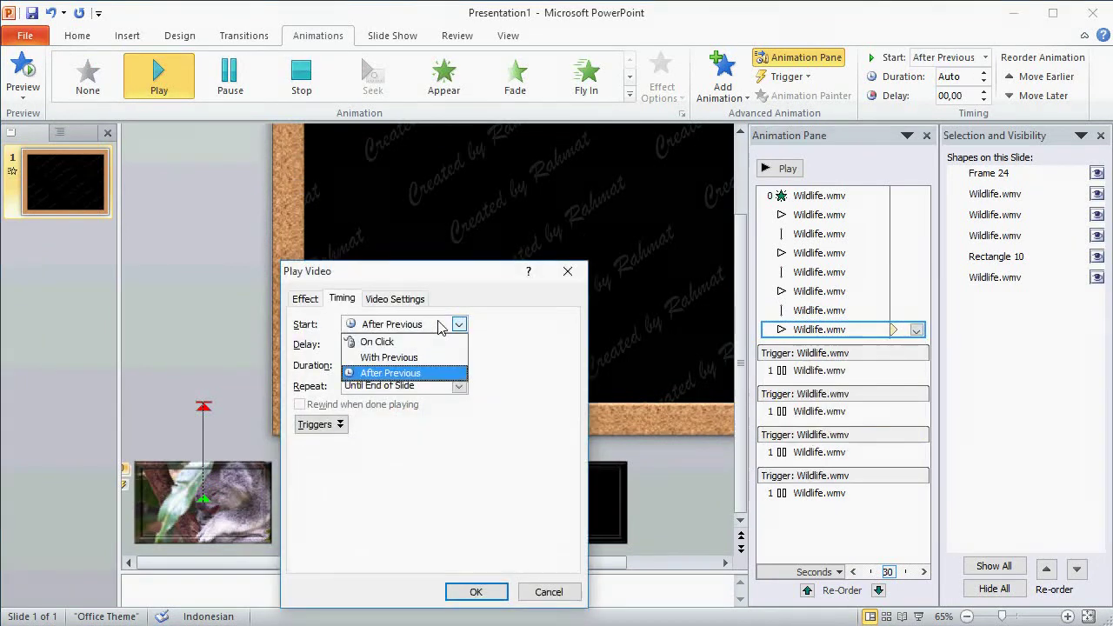
click(418, 354)
click(485, 590)
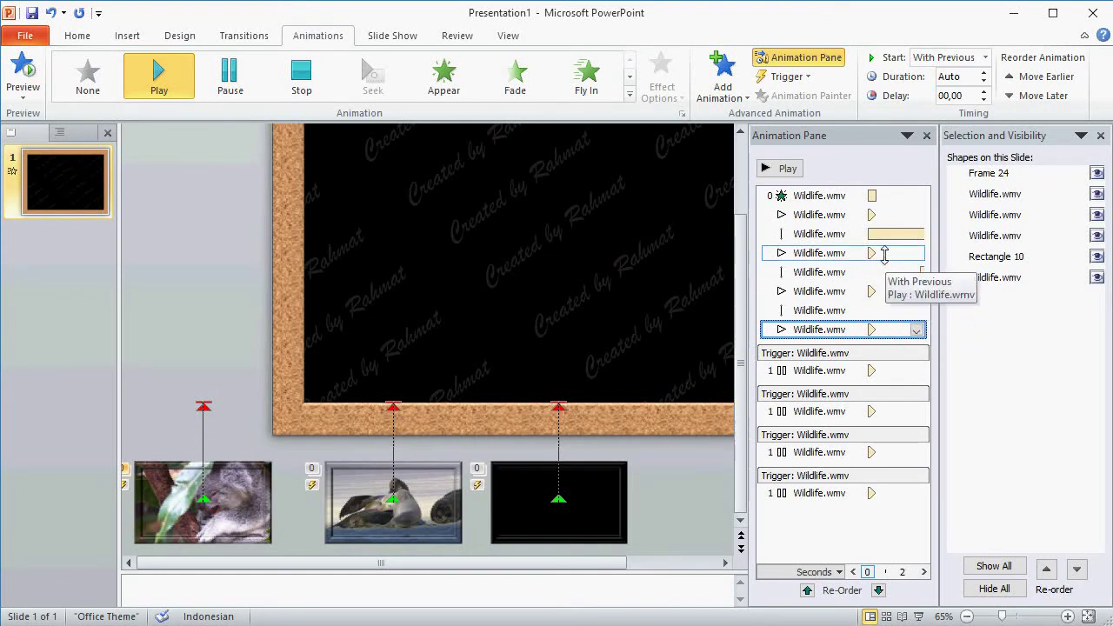
mouse_move(219, 472)
click(169, 393)
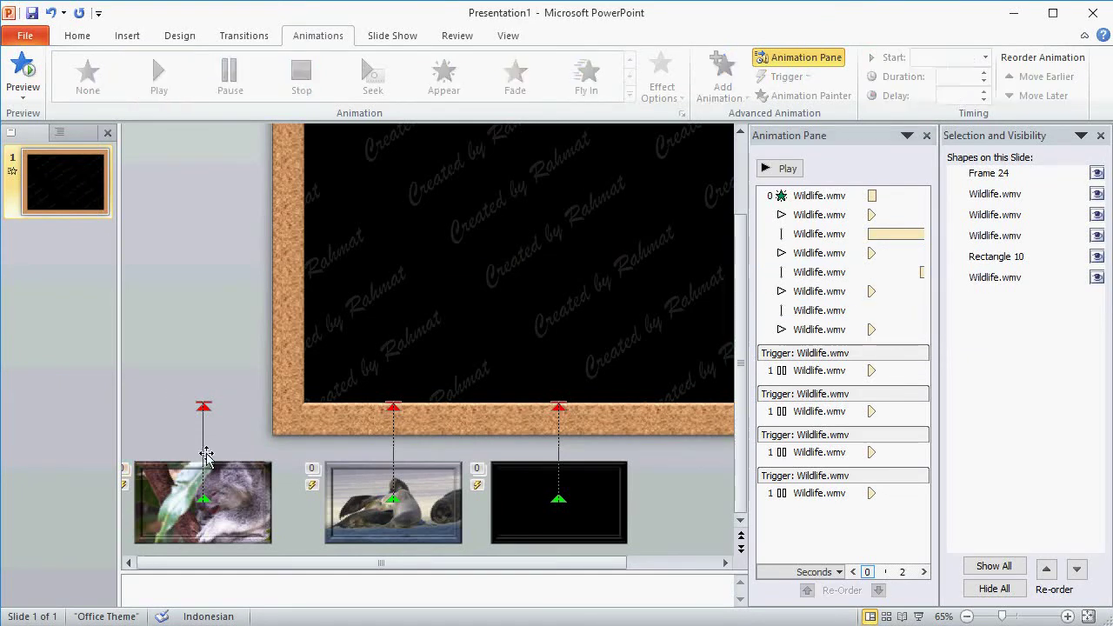
Step: Move the seal video onto the koala's spot and stretch its Up path to the koala path's top
click(205, 467)
click(203, 405)
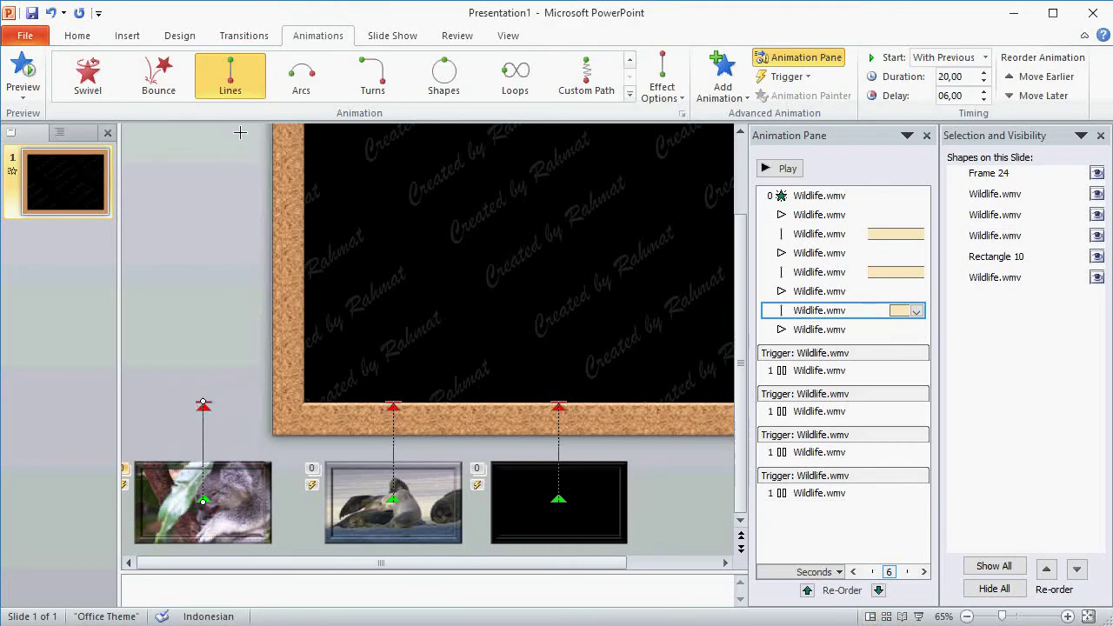
scroll(240, 132, up, 3)
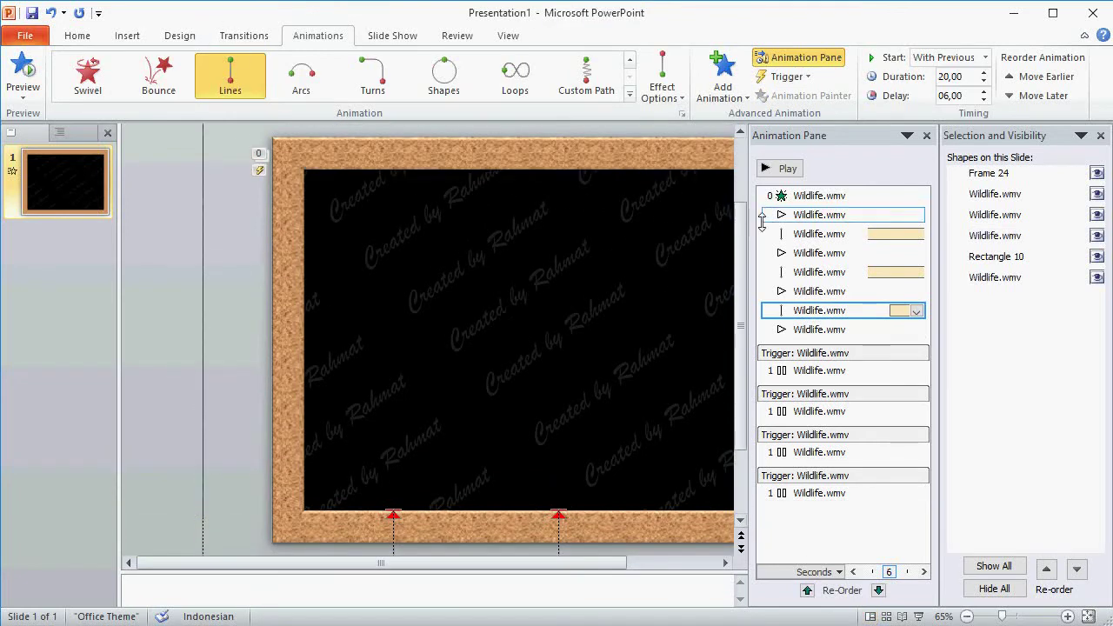
scroll(737, 170, up, 3)
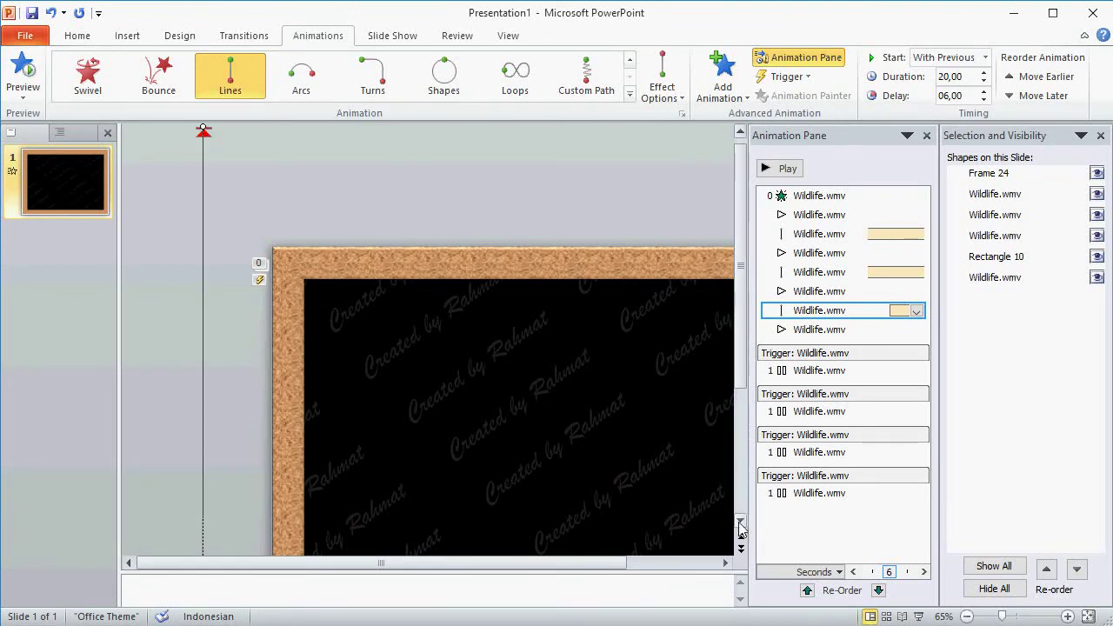
scroll(739, 511, down, 5)
mouse_move(418, 487)
mouse_down()
mouse_move(307, 475)
mouse_move(249, 488)
mouse_move(266, 485)
mouse_up()
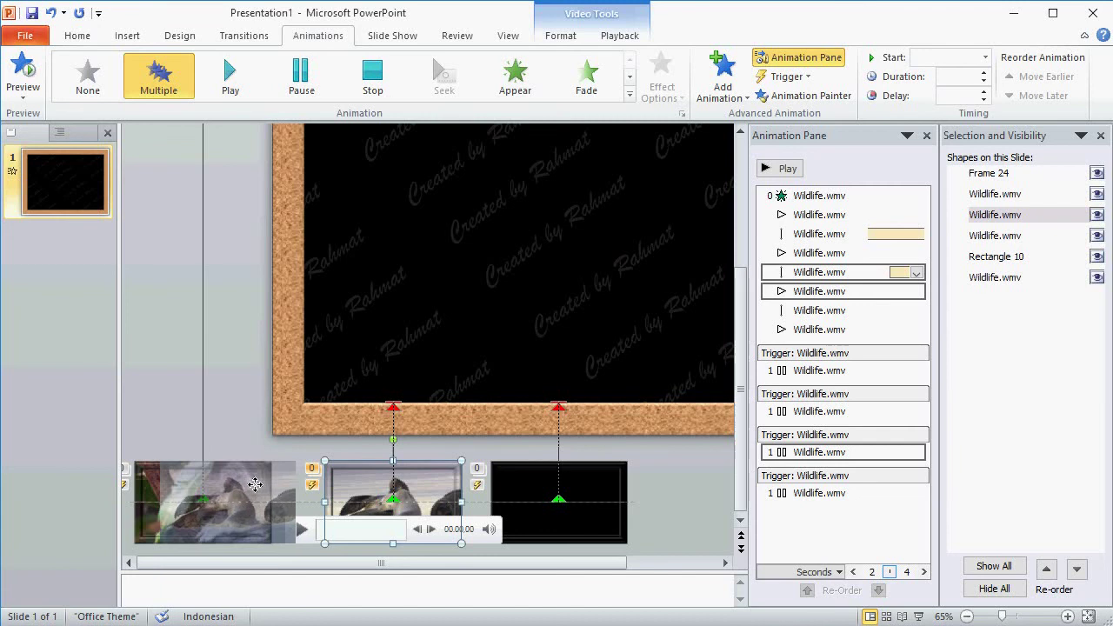
drag(266, 484, 247, 484)
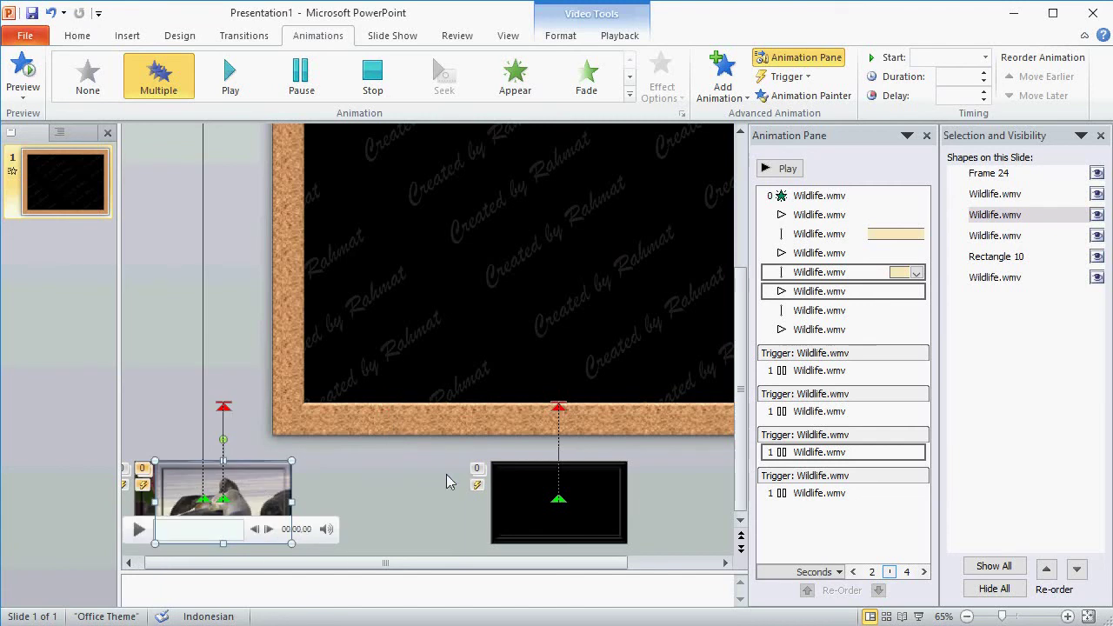
click(223, 405)
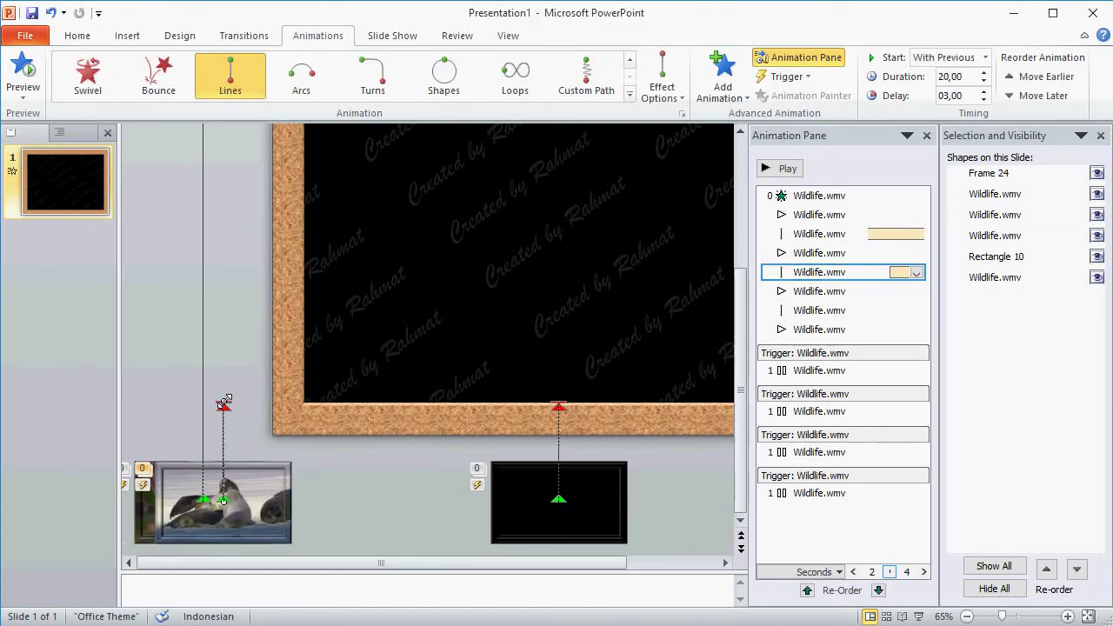
drag(223, 356, 231, 136)
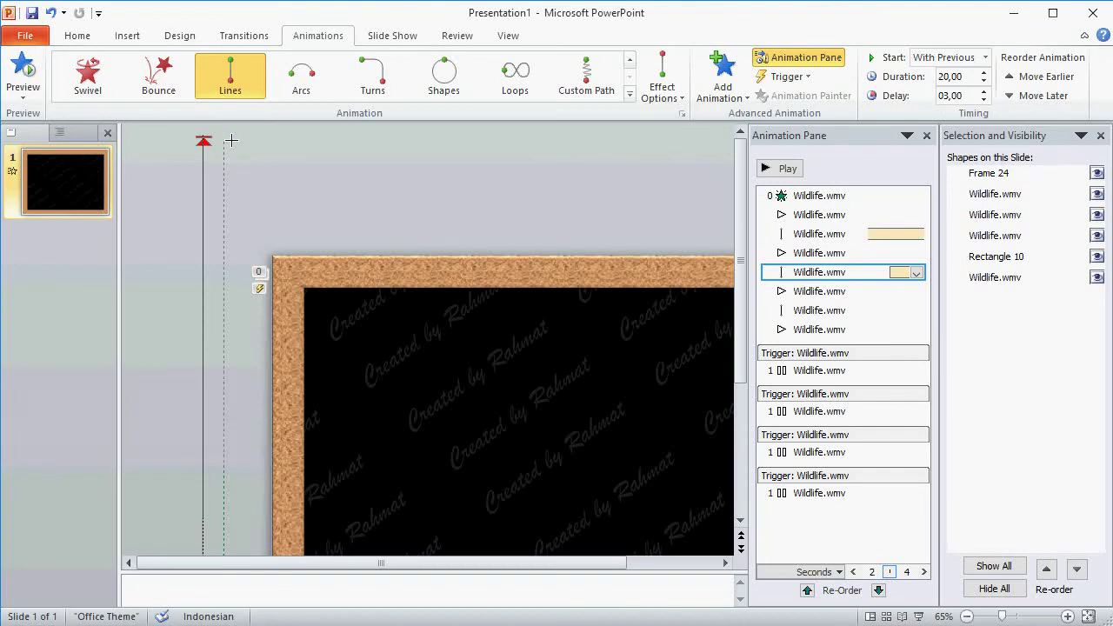
drag(231, 135, 231, 138)
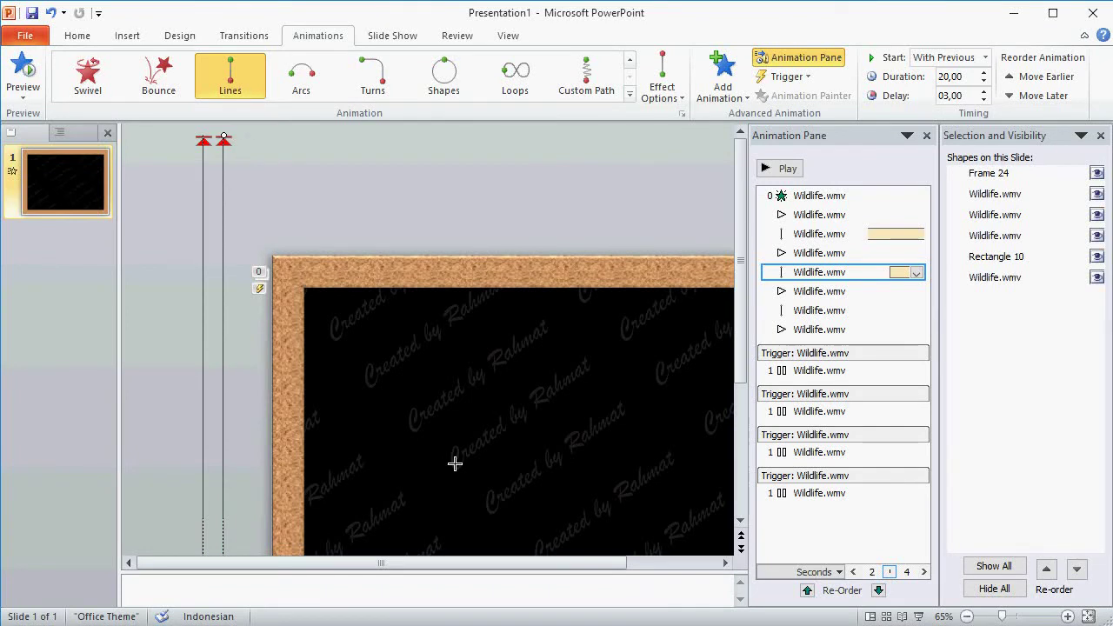
Step: Drop the black video onto the koala and seal clips and line up its path end point
scroll(729, 473, down, 5)
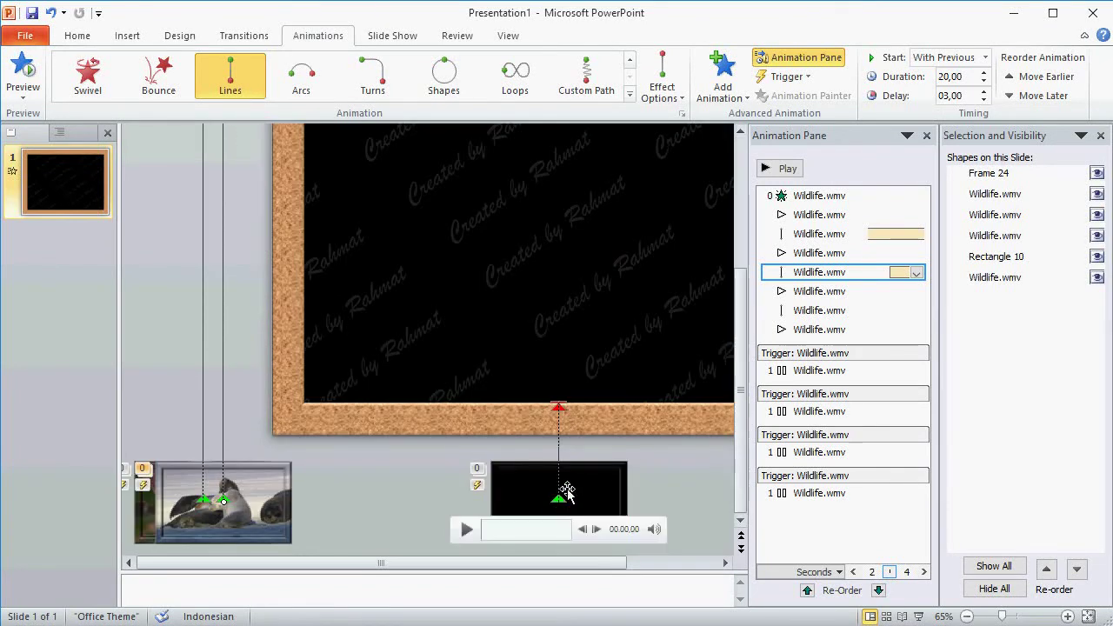
click(588, 485)
drag(588, 484, 269, 483)
click(240, 405)
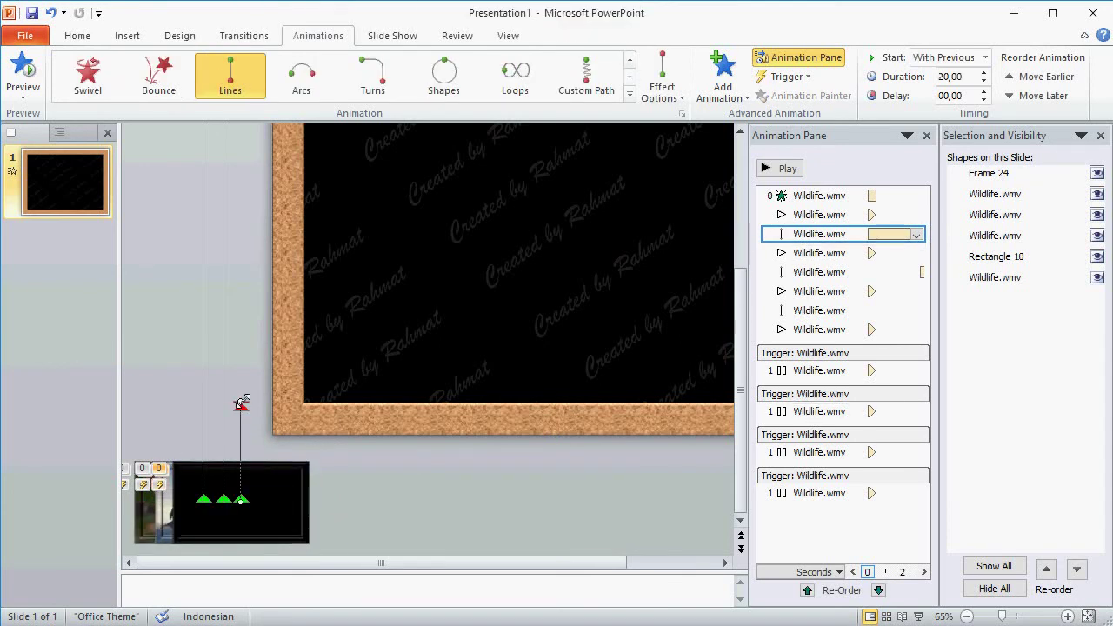
scroll(255, 199, up, 3)
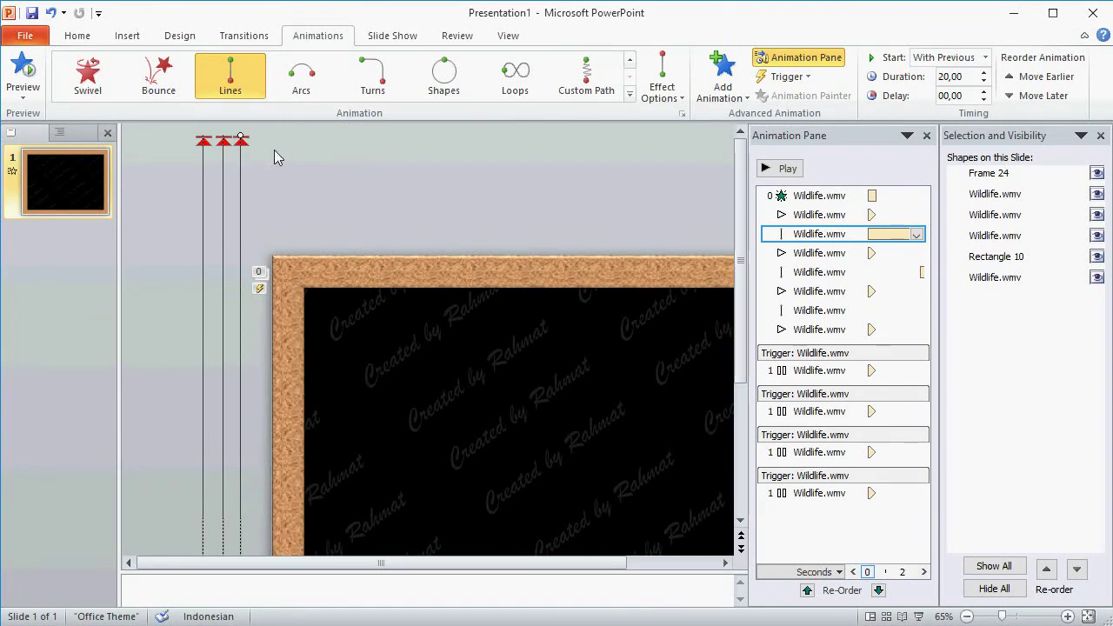
scroll(737, 511, down, 3)
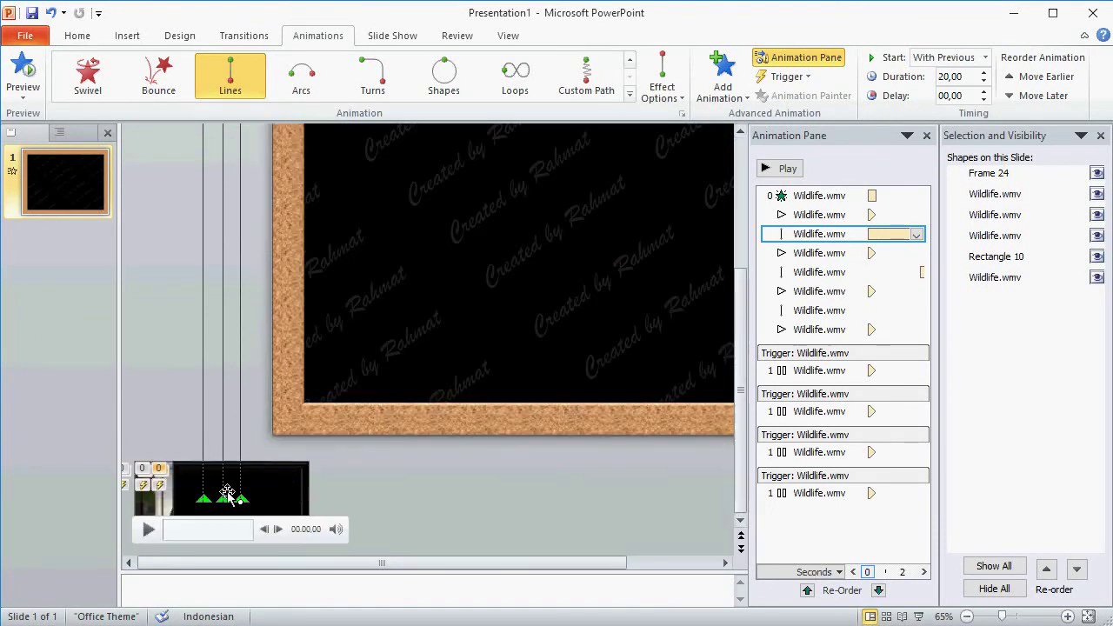
click(180, 485)
Step: Nudge the overlapping videos left with the arrow key until all three align exactly
click(162, 498)
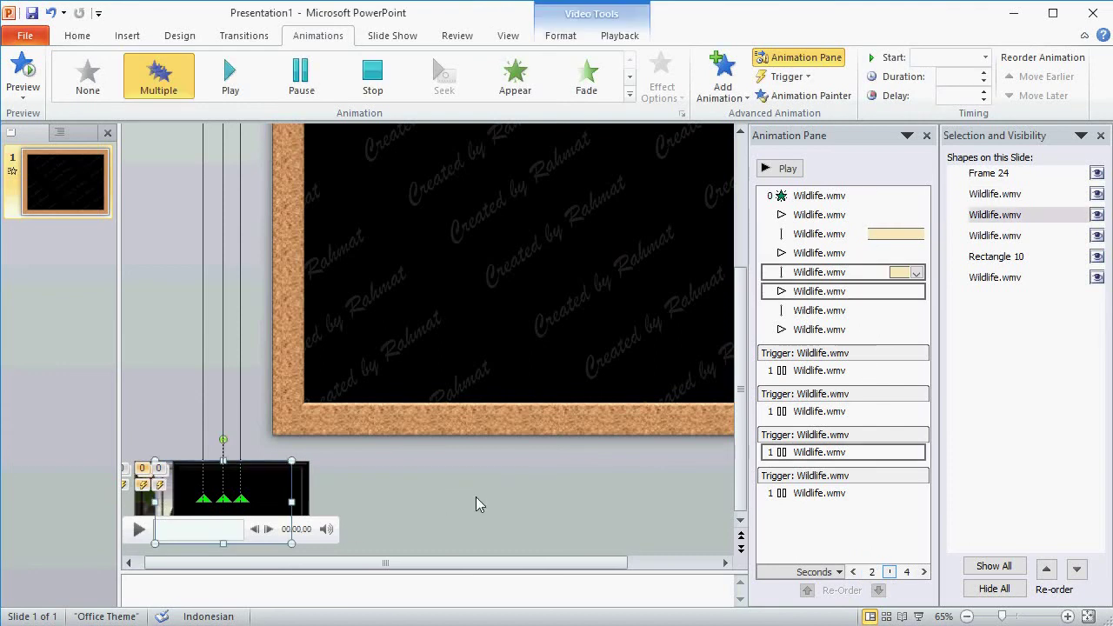
key(Left)
key(Left)
key(Left)
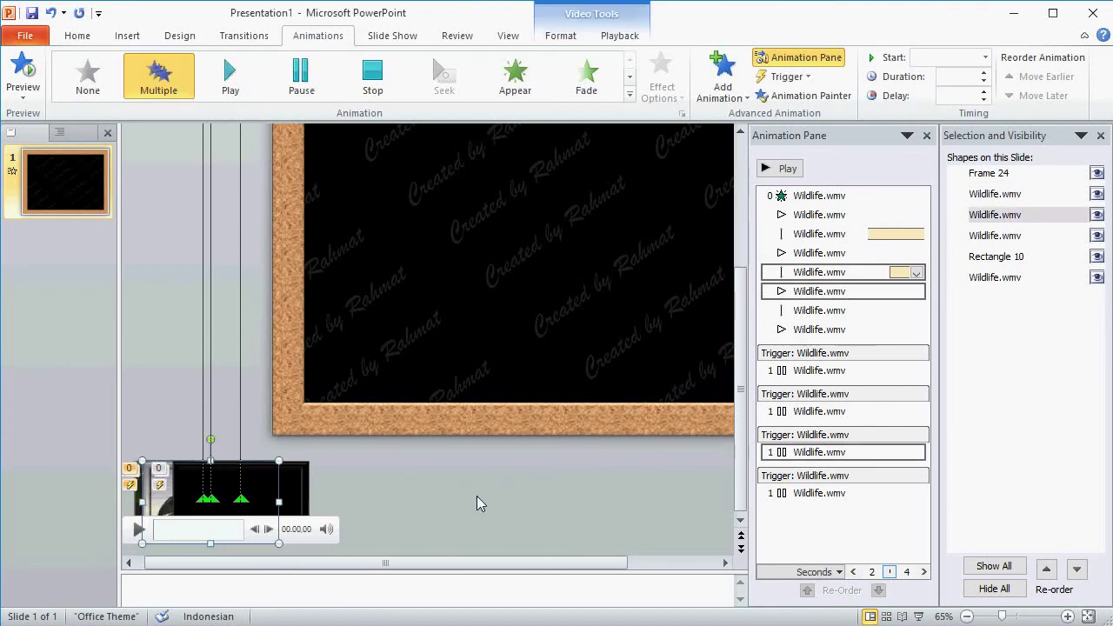
key(Left)
key(Left)
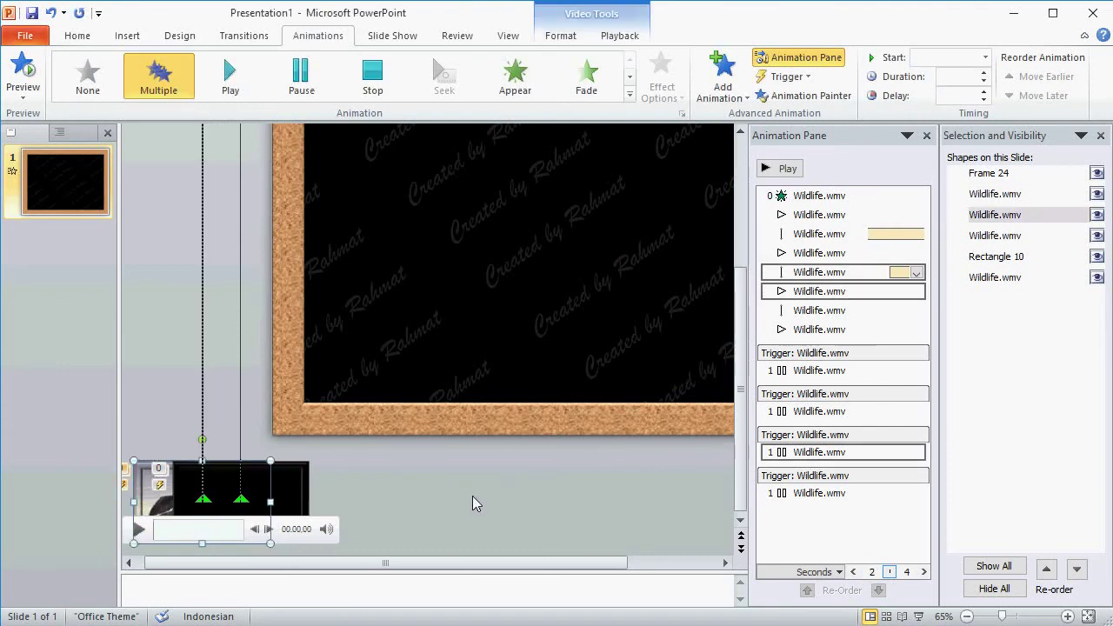
click(291, 471)
key(Left)
key(Left)
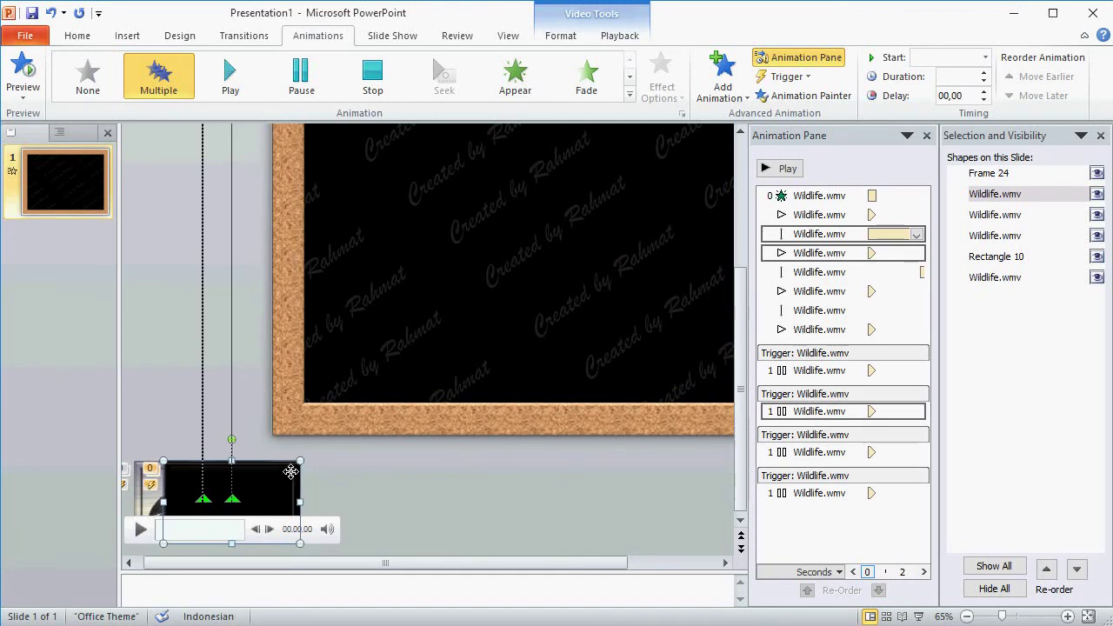
key(Left)
key(Left)
key(Left)
key(Left)
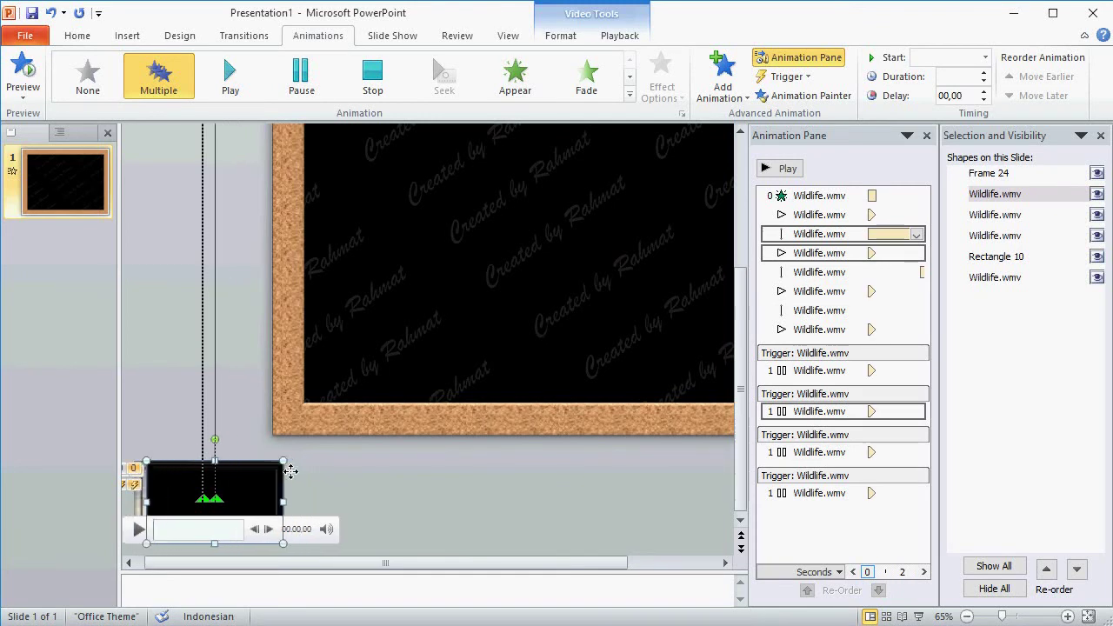
key(Left)
key(Left)
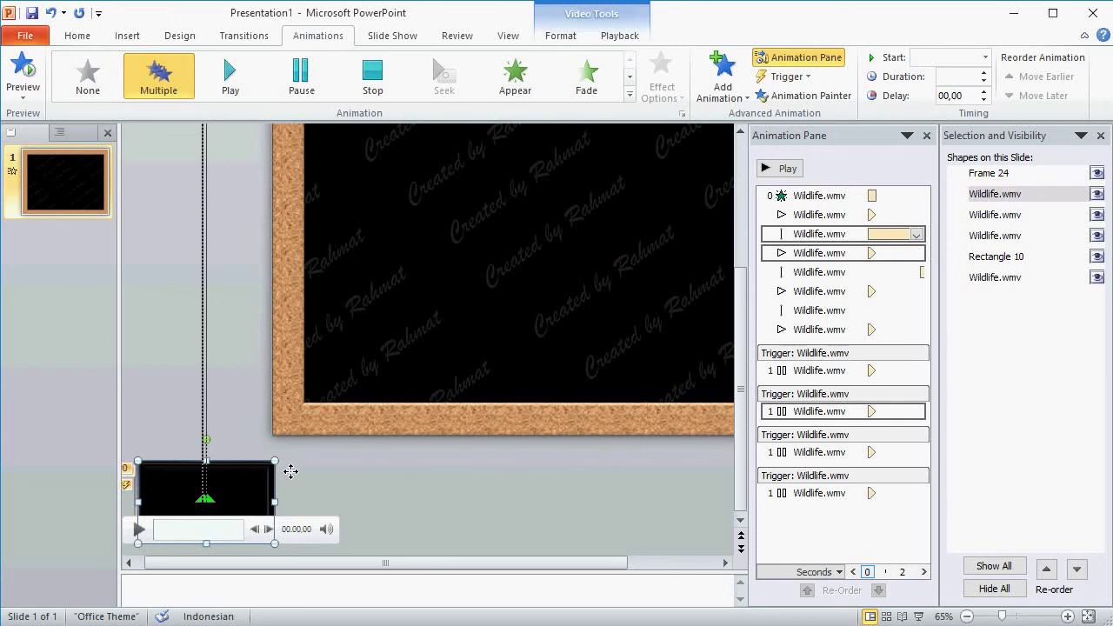
key(Left)
Step: Select all three stacked videos and move them right, under the cork frame's left side
click(146, 433)
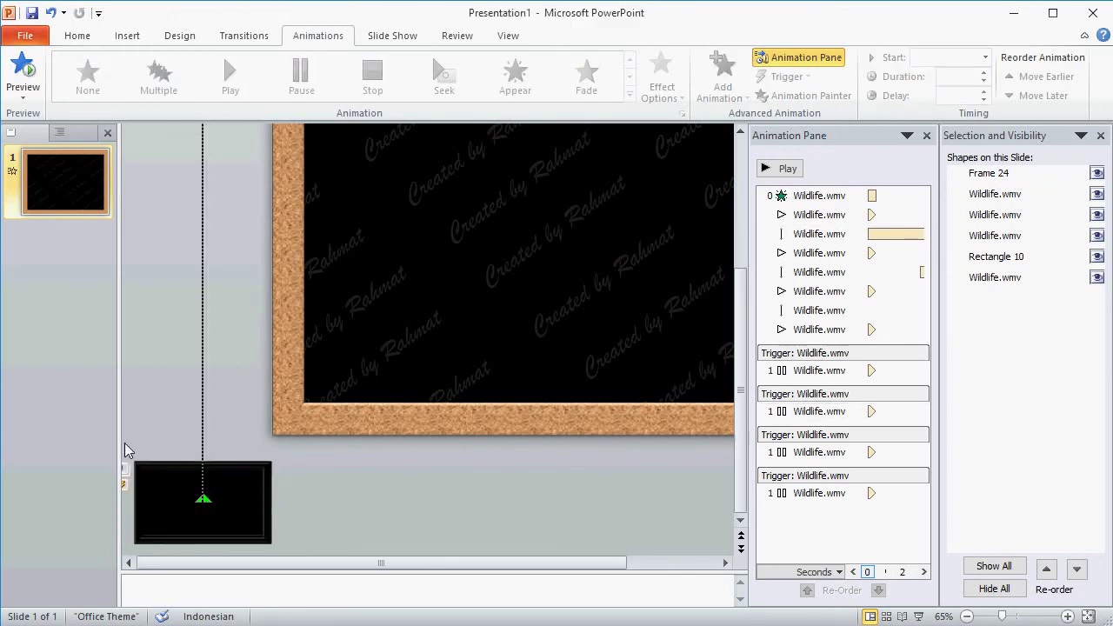
drag(123, 443, 337, 577)
drag(243, 490, 419, 492)
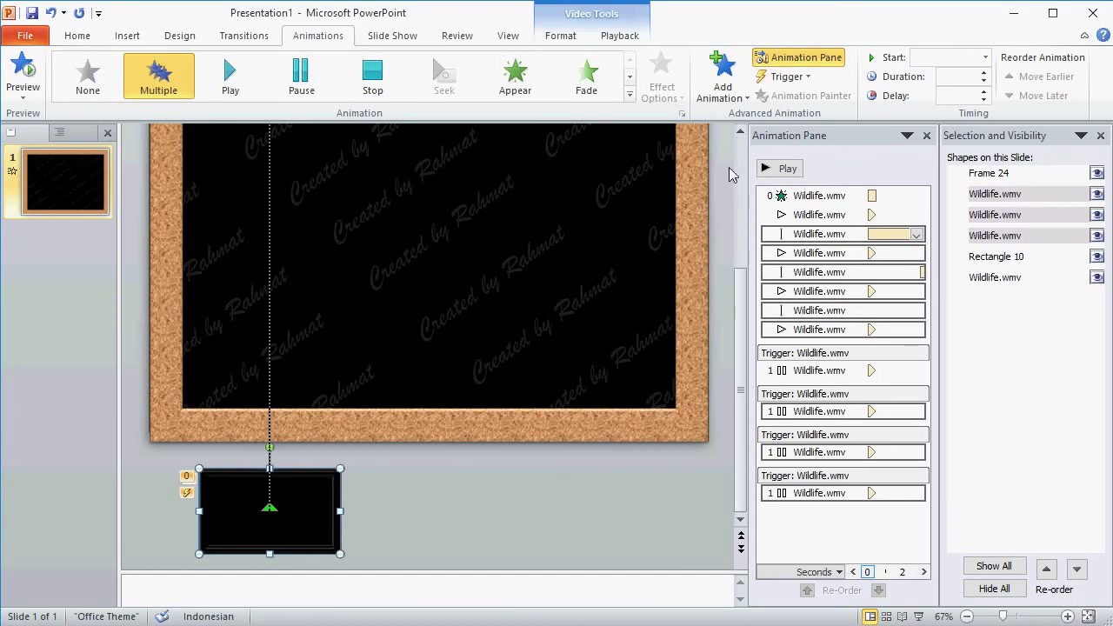
click(744, 209)
scroll(468, 153, up, 5)
click(741, 521)
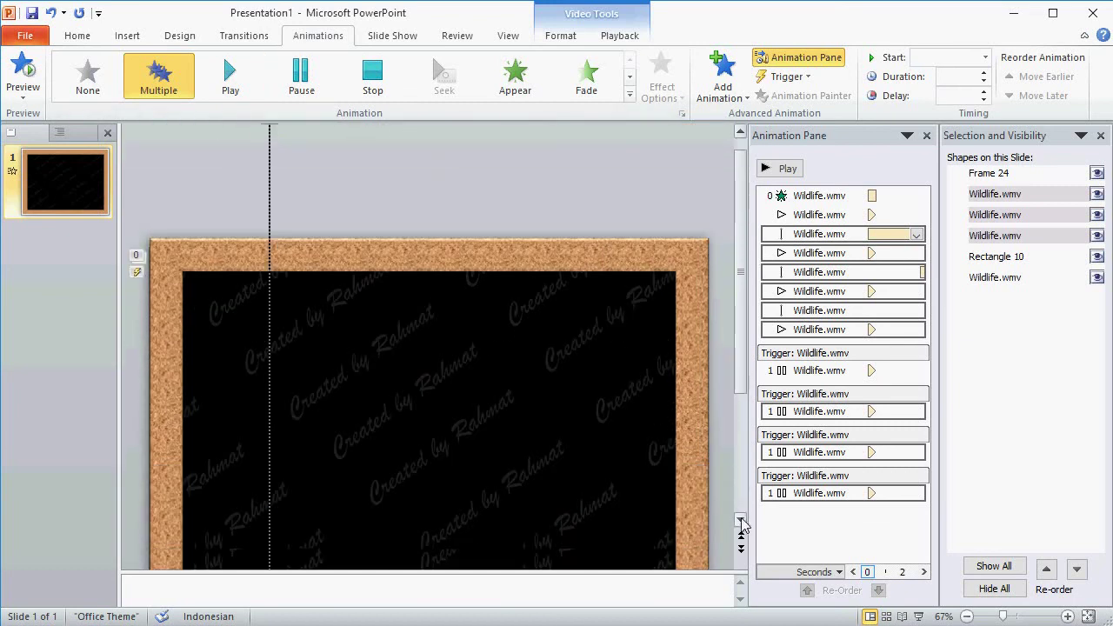
click(741, 521)
click(741, 521)
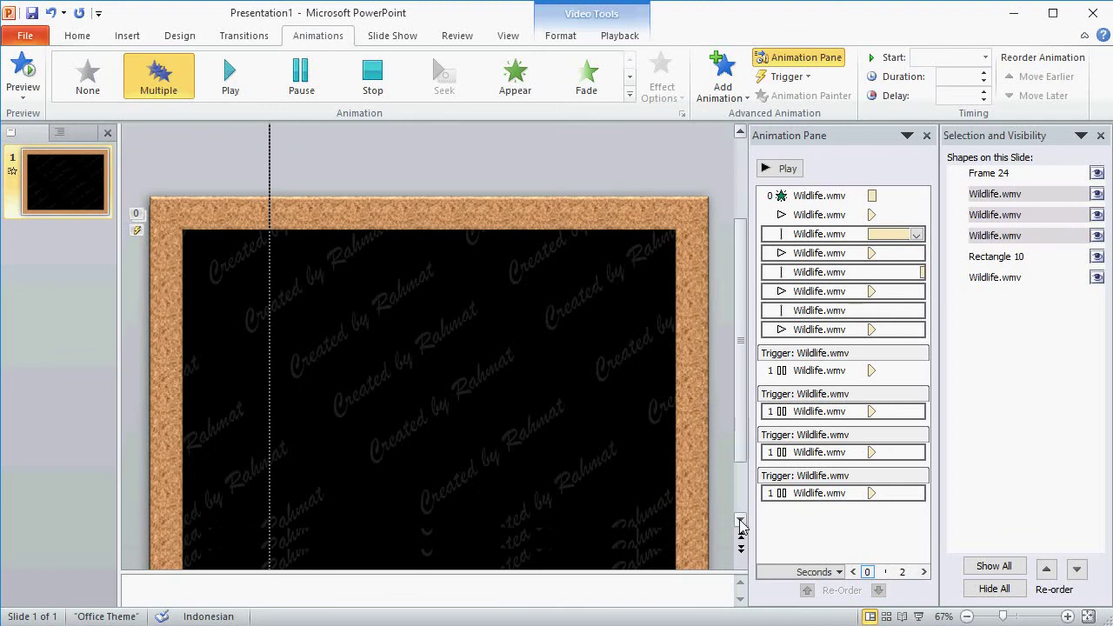
click(741, 521)
scroll(741, 524, down, 2)
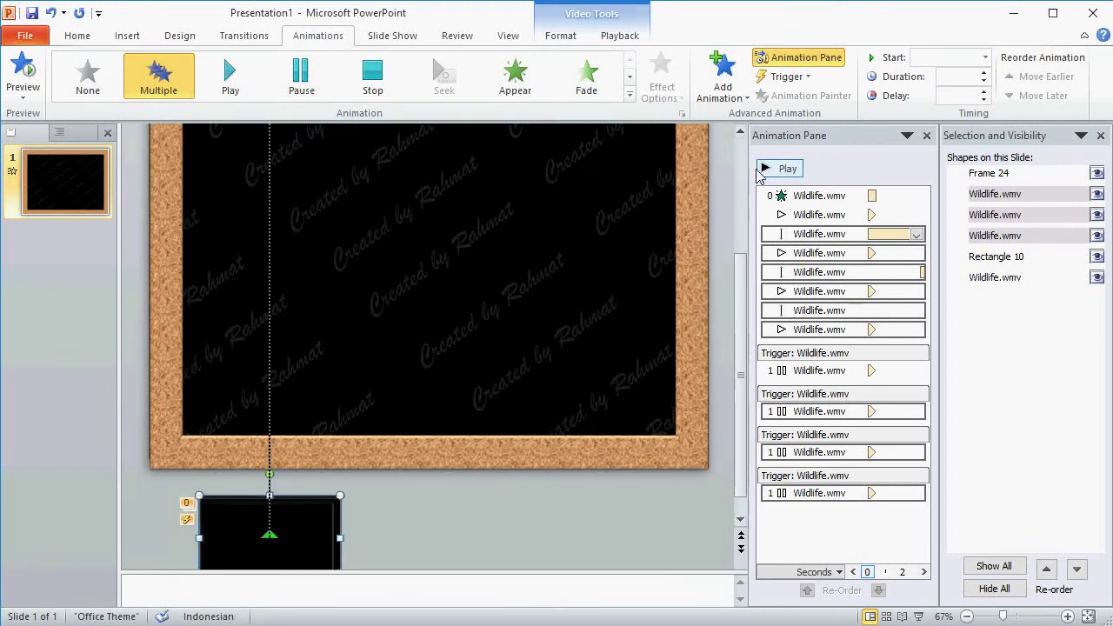
click(741, 131)
click(741, 130)
click(741, 130)
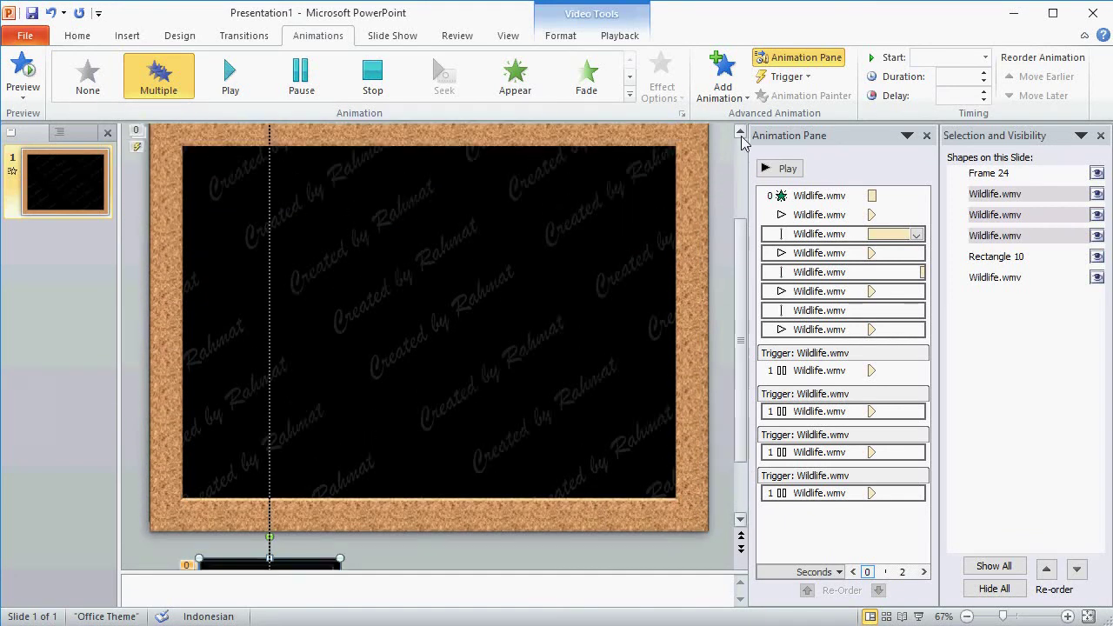
click(125, 35)
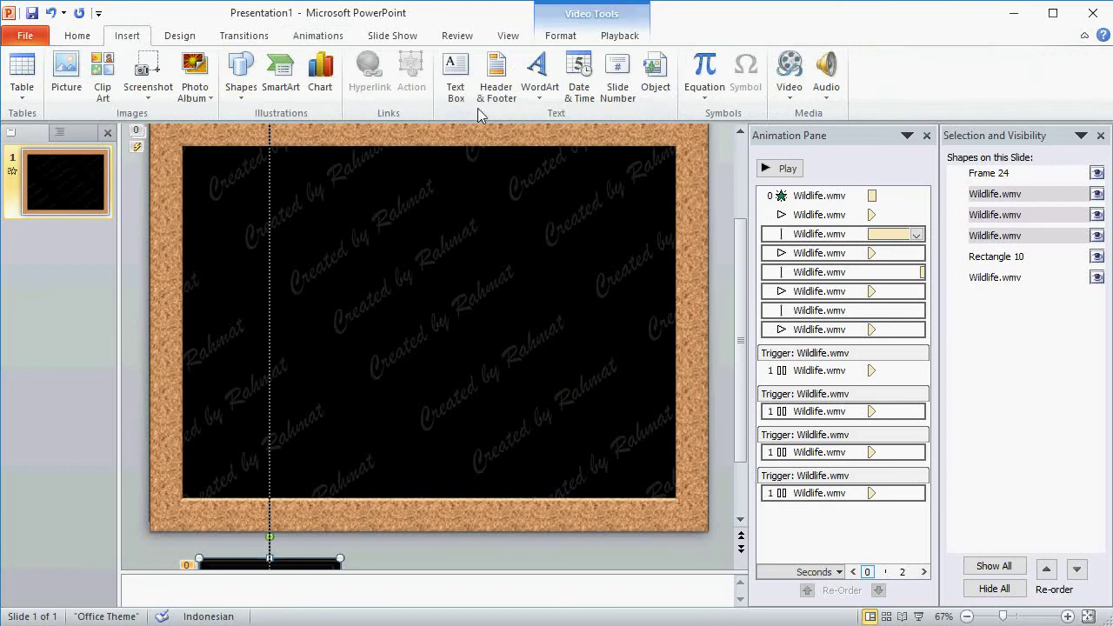
Step: Insert a red WordArt reading 'The End'
click(534, 107)
key(Escape)
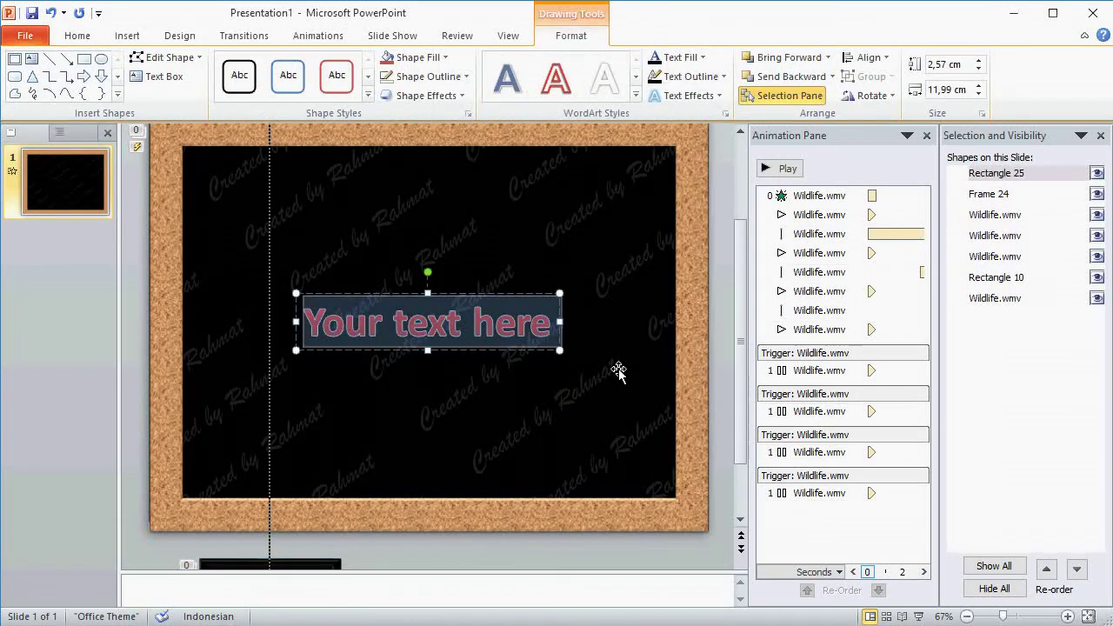
text(The E)
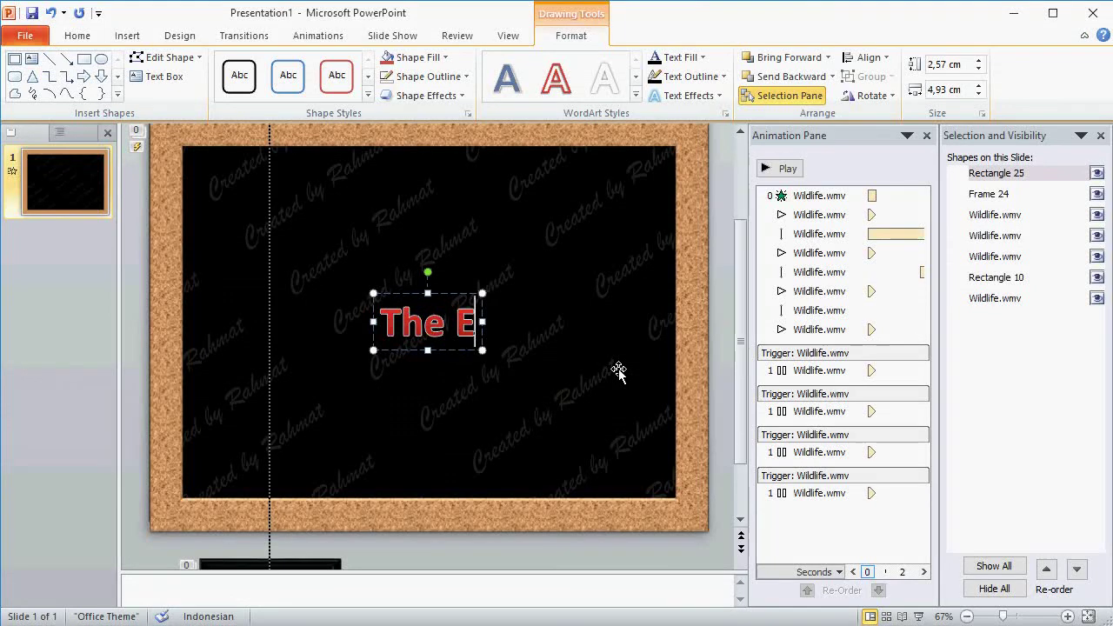
text(nd)
drag(360, 326, 508, 324)
Step: Set 'The End' to 72 pt and align it middle on the slide
click(78, 37)
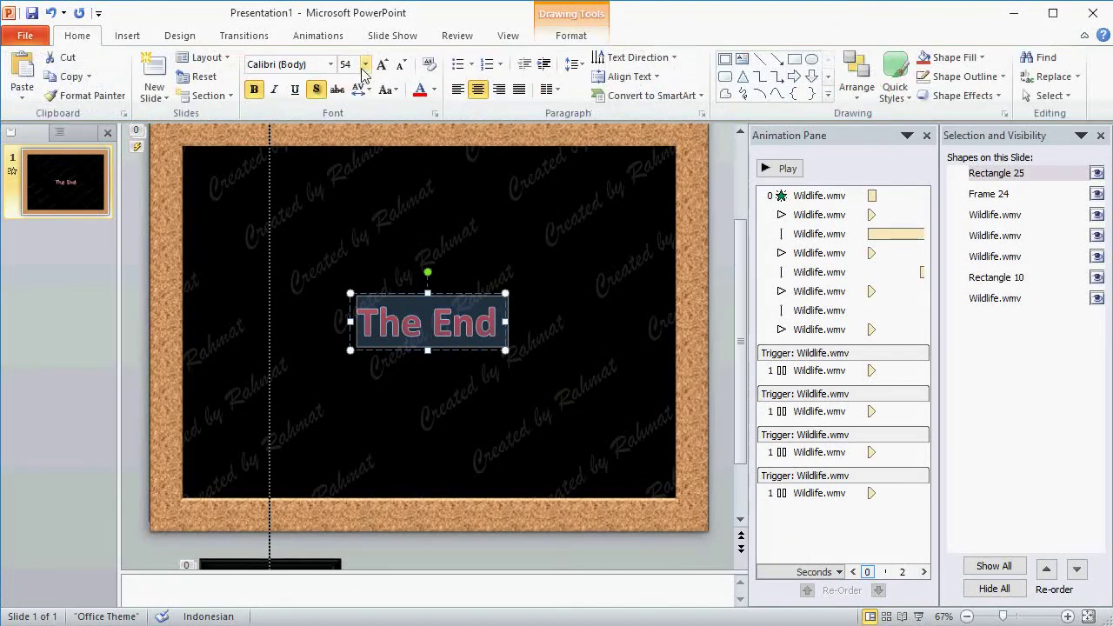
click(363, 71)
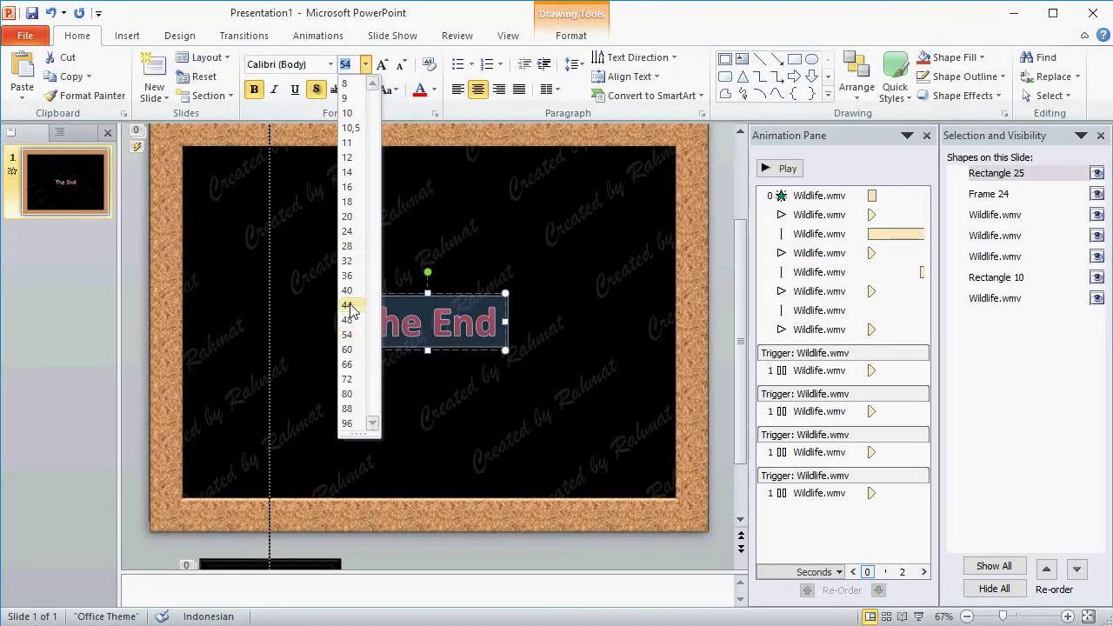
click(355, 374)
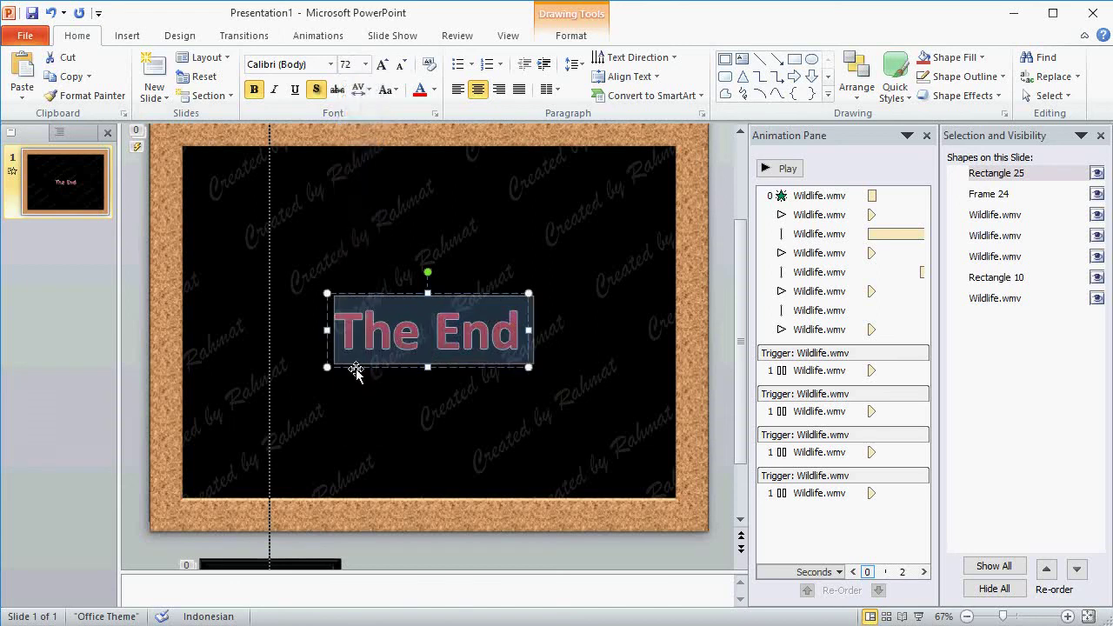
click(571, 36)
click(868, 58)
click(877, 66)
click(877, 66)
click(900, 158)
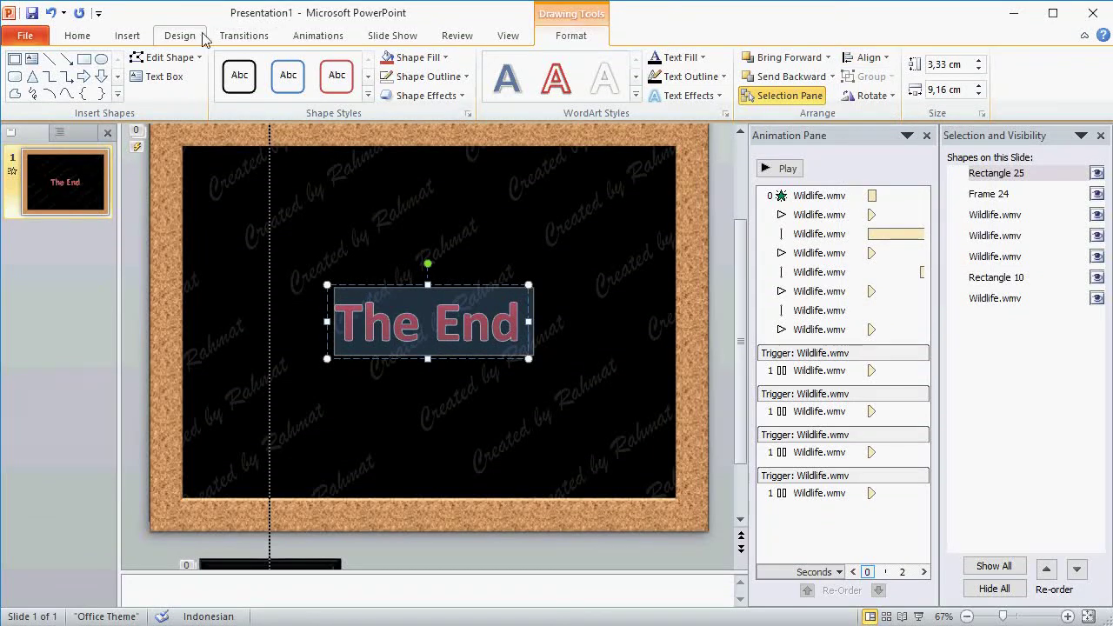
click(304, 40)
Step: Add a Grow & Turn entrance effect to 'The End'
click(723, 77)
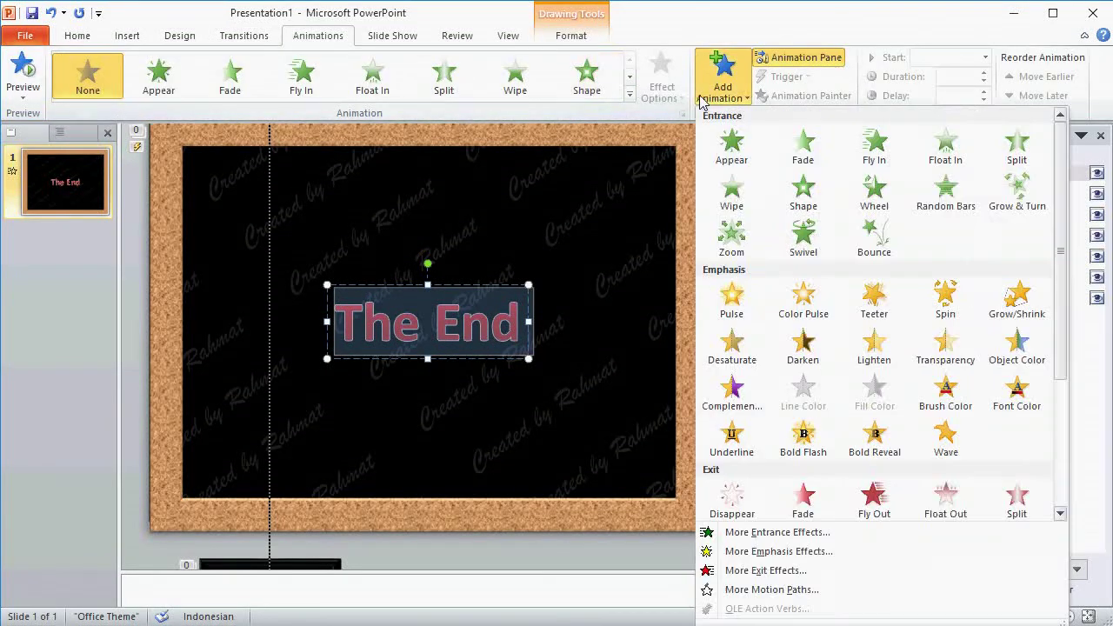
click(813, 532)
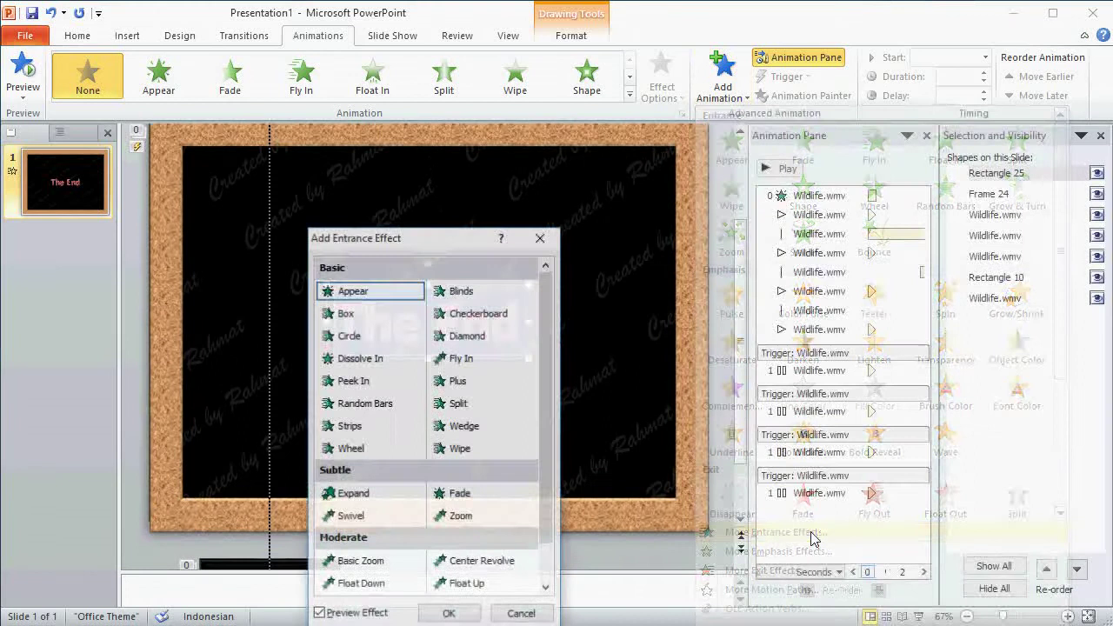
click(548, 503)
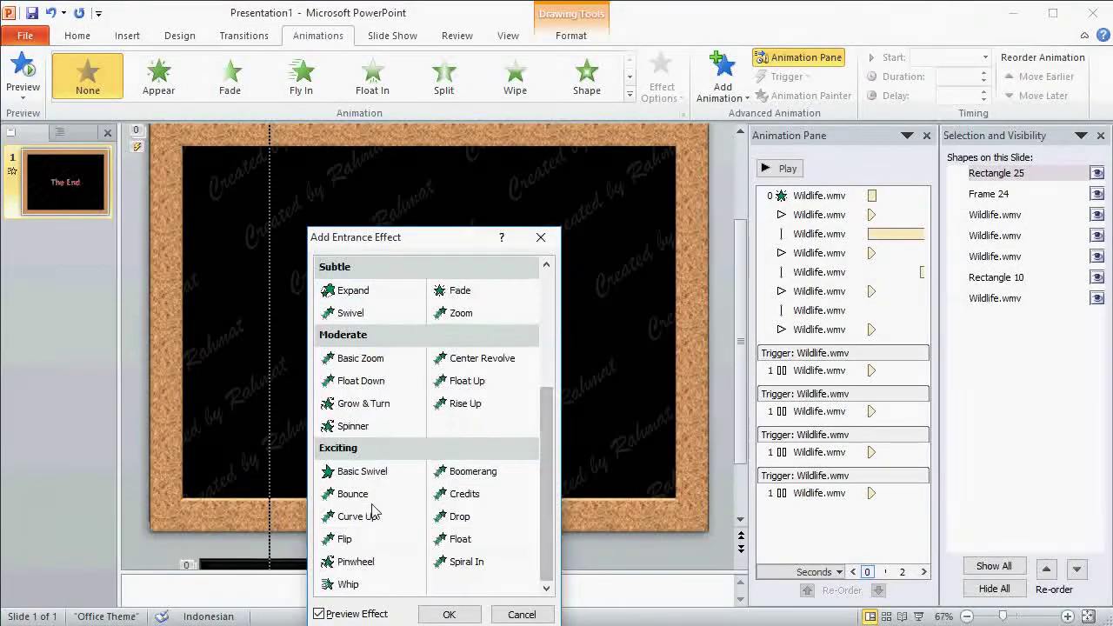
click(365, 403)
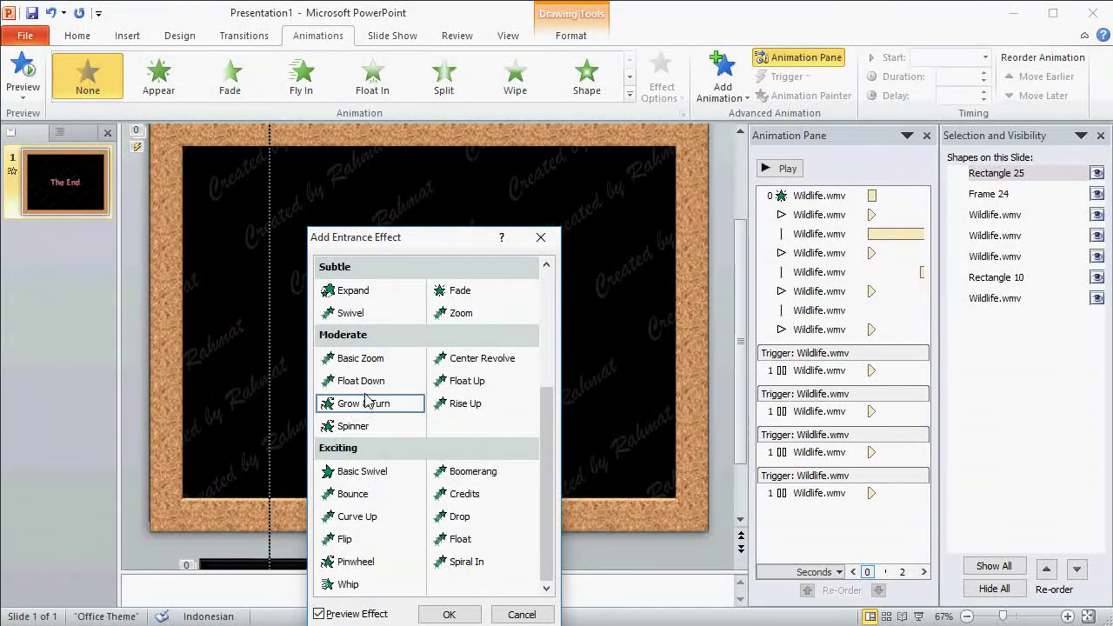
click(449, 615)
Step: Set the Grow & Turn entrance to start With Previous after a 26-second delay
click(916, 348)
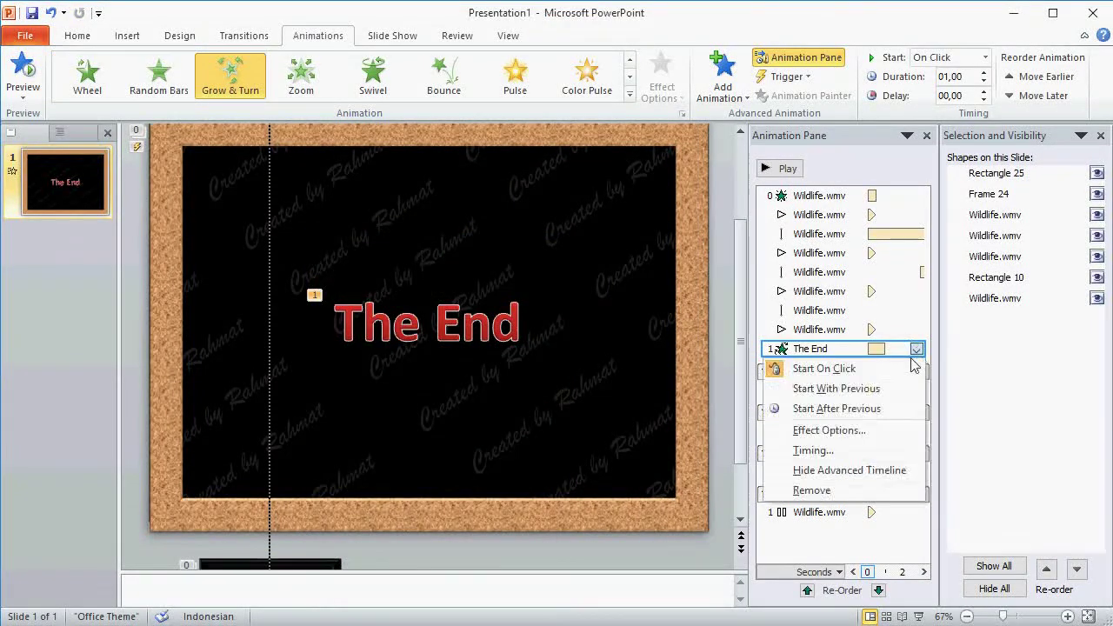
click(814, 450)
click(458, 360)
click(397, 398)
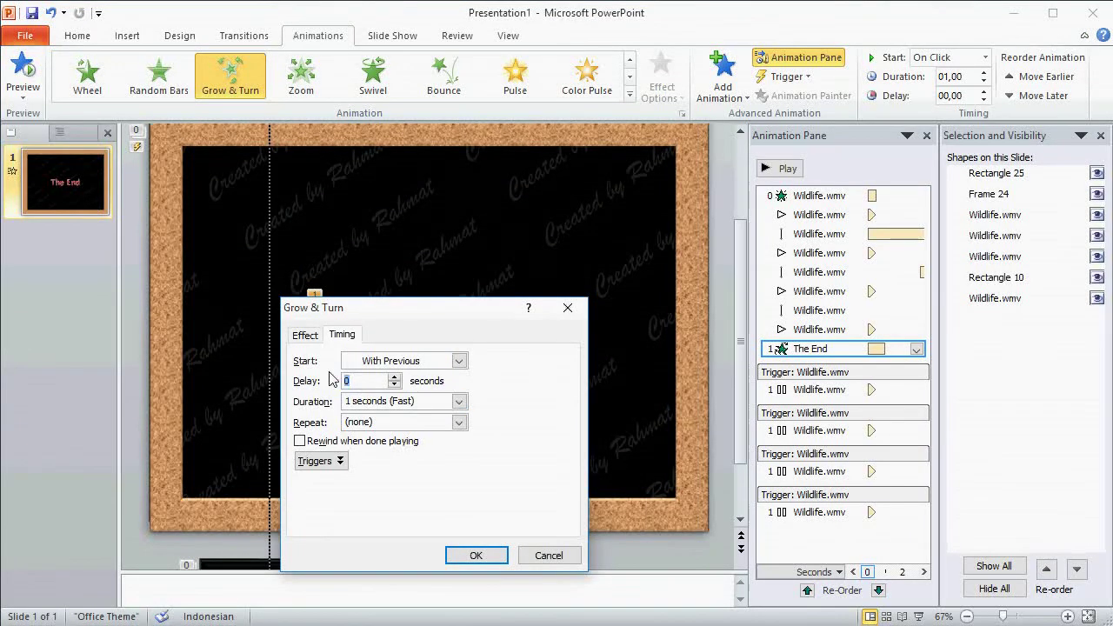
text(6)
click(306, 335)
click(343, 338)
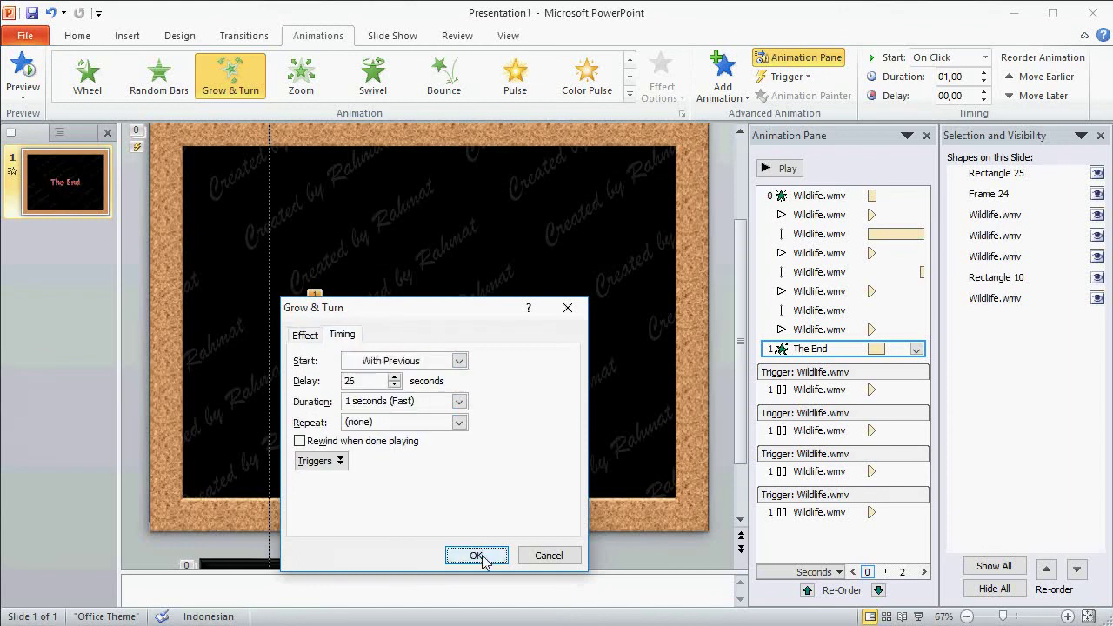
click(476, 555)
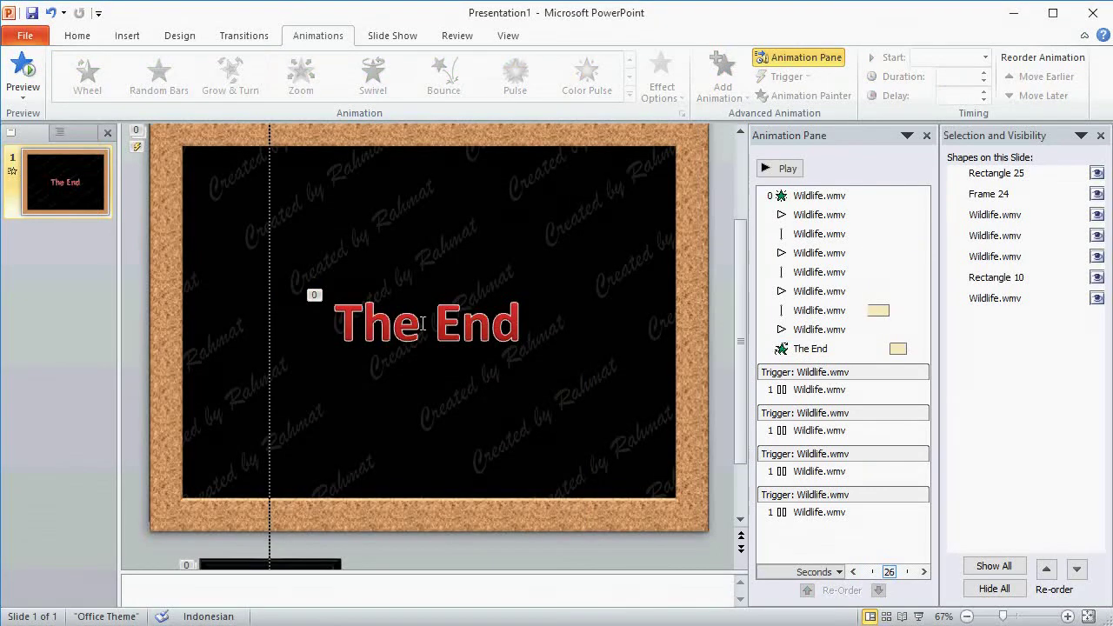
click(460, 318)
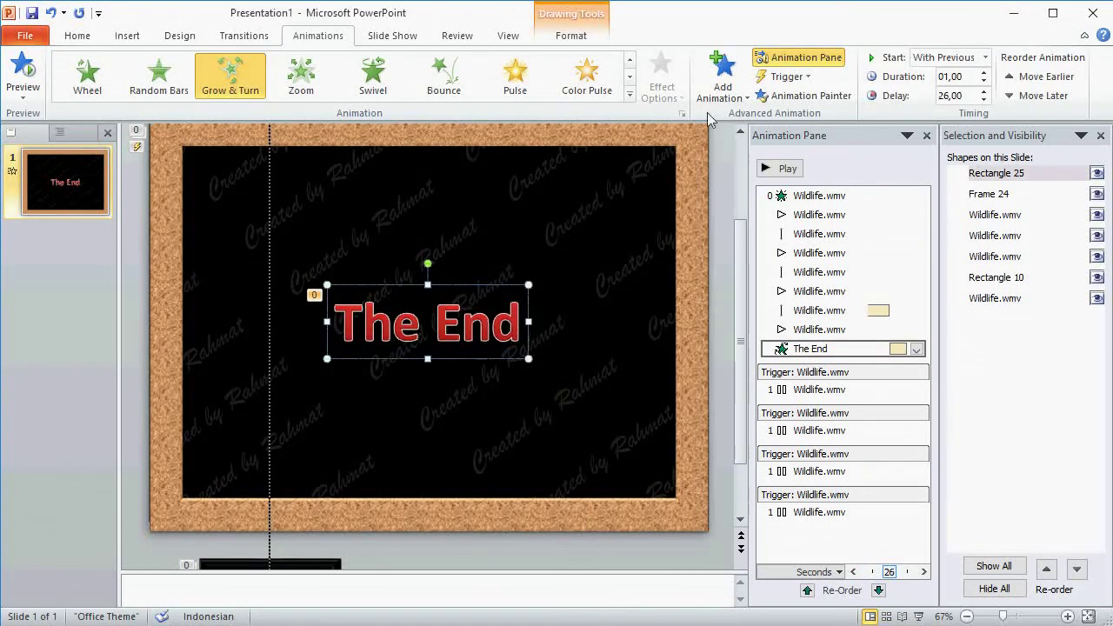
Step: Add a Fade exit to 'The End' that starts After Previous
click(720, 78)
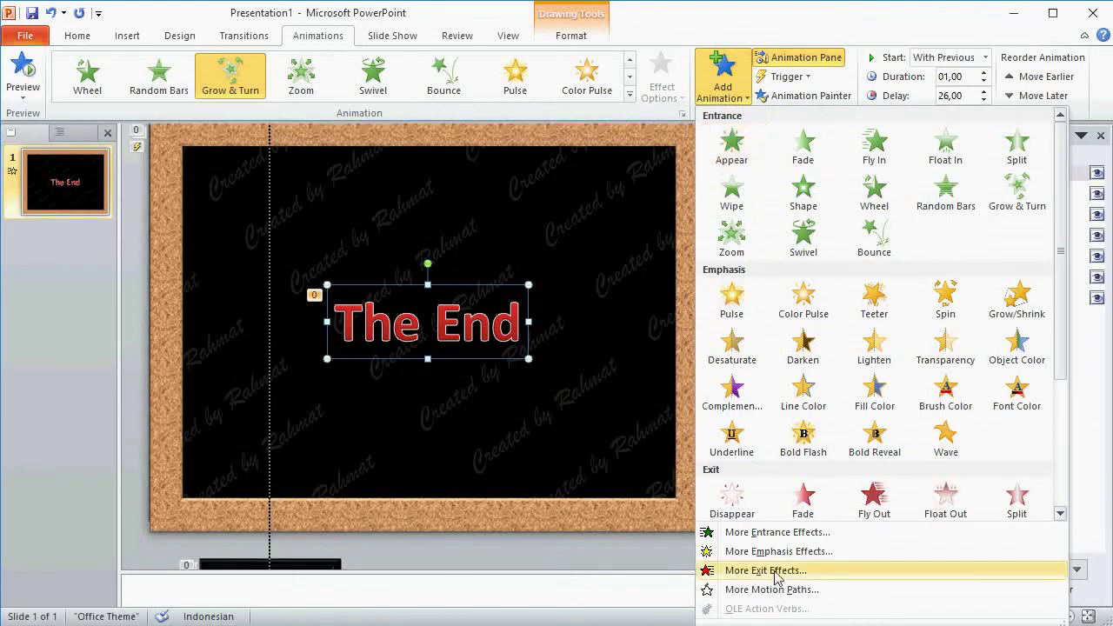
click(776, 572)
click(440, 496)
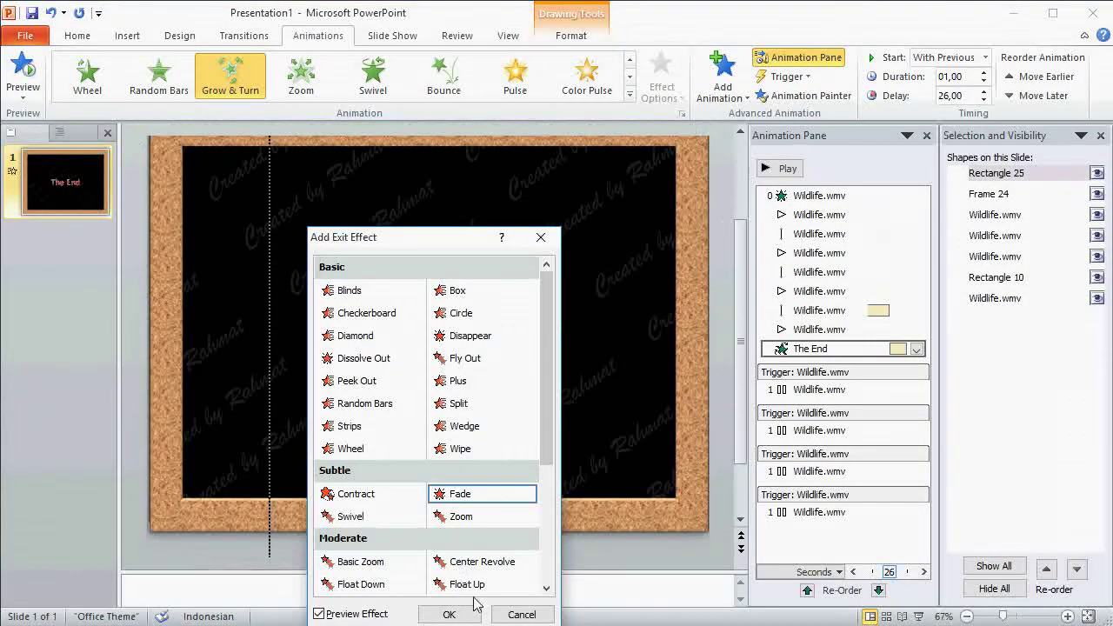
key(Return)
click(916, 368)
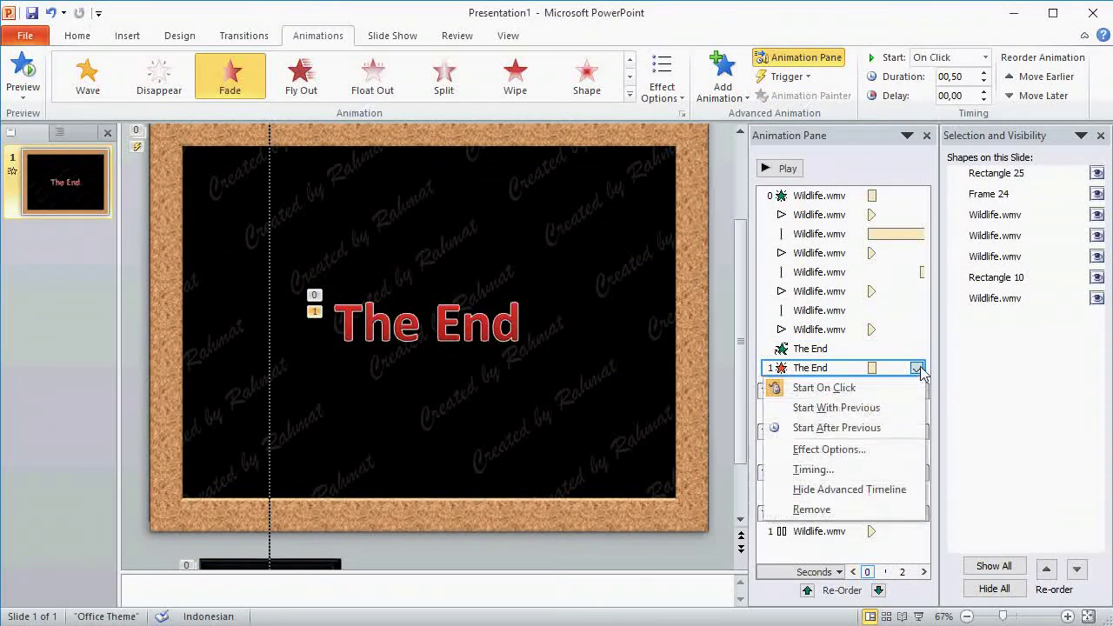
click(835, 470)
click(433, 362)
click(390, 409)
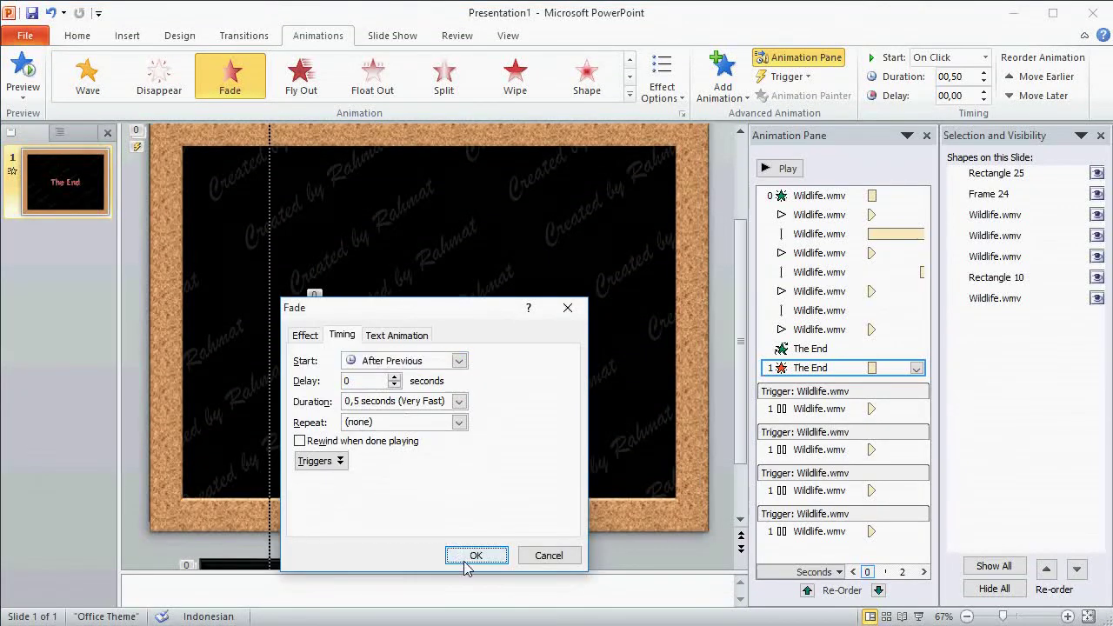
click(476, 555)
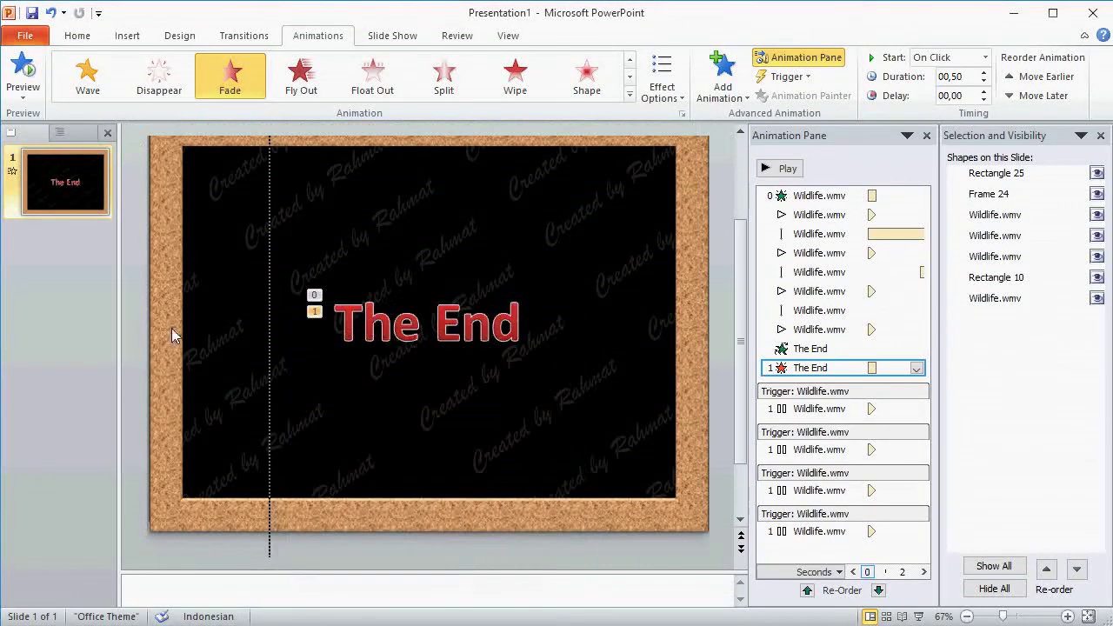
click(978, 299)
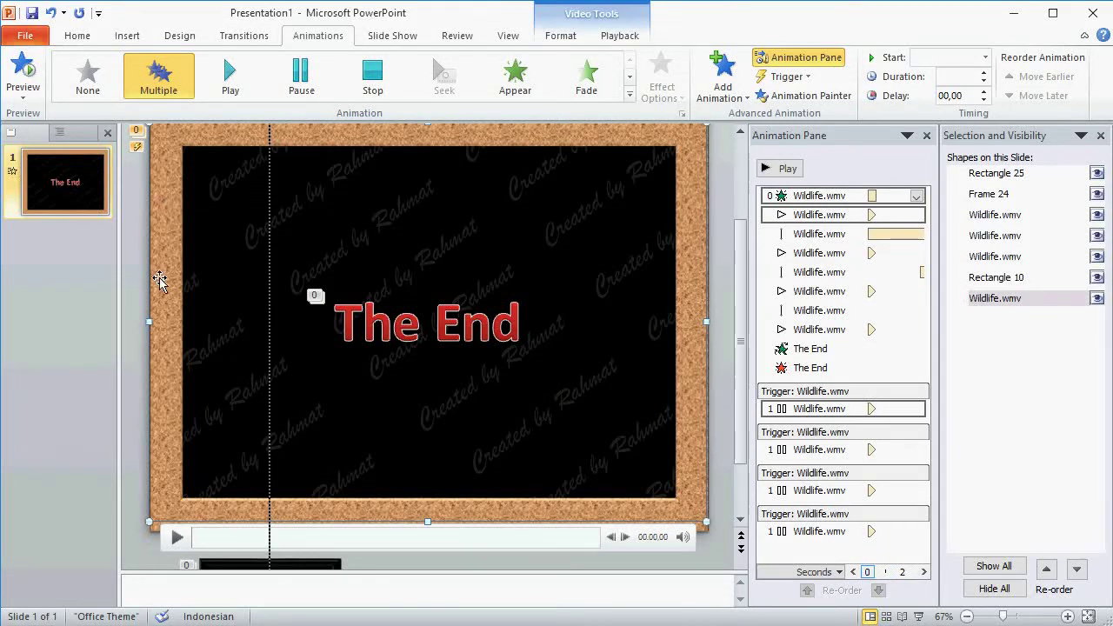
Step: Give the last Wildlife.wmv clip a Swivel exit set to start After Previous
click(715, 83)
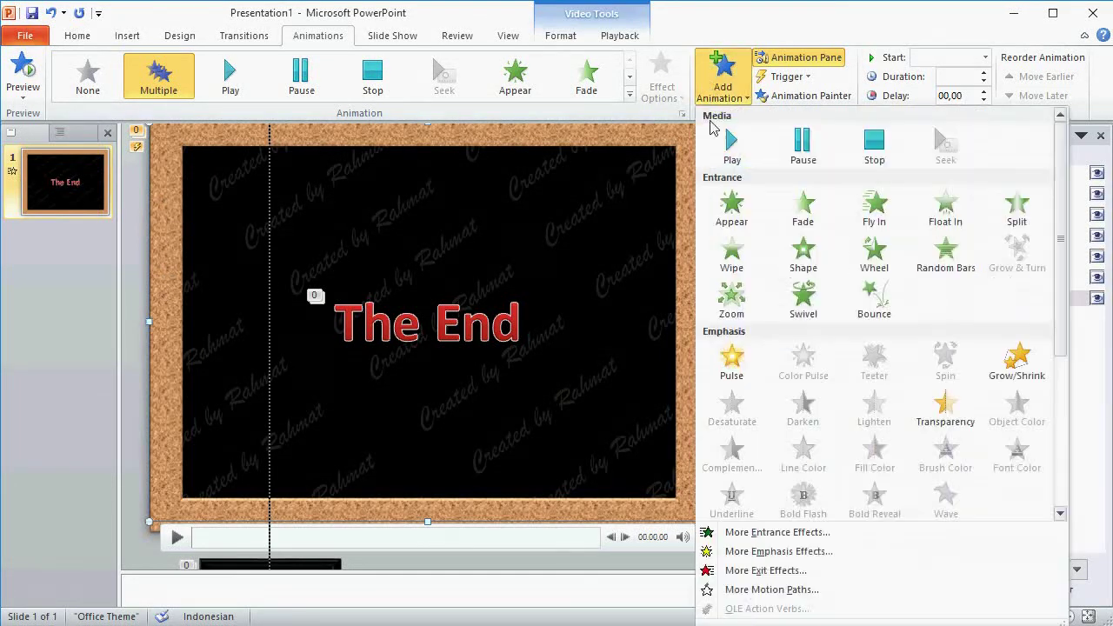
click(745, 574)
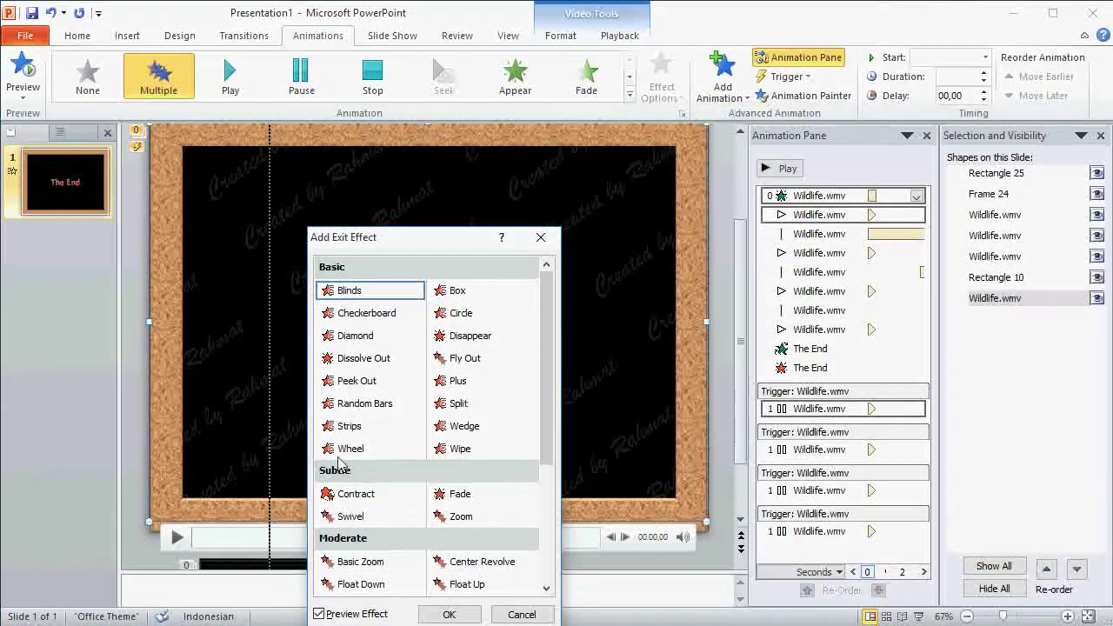
click(450, 615)
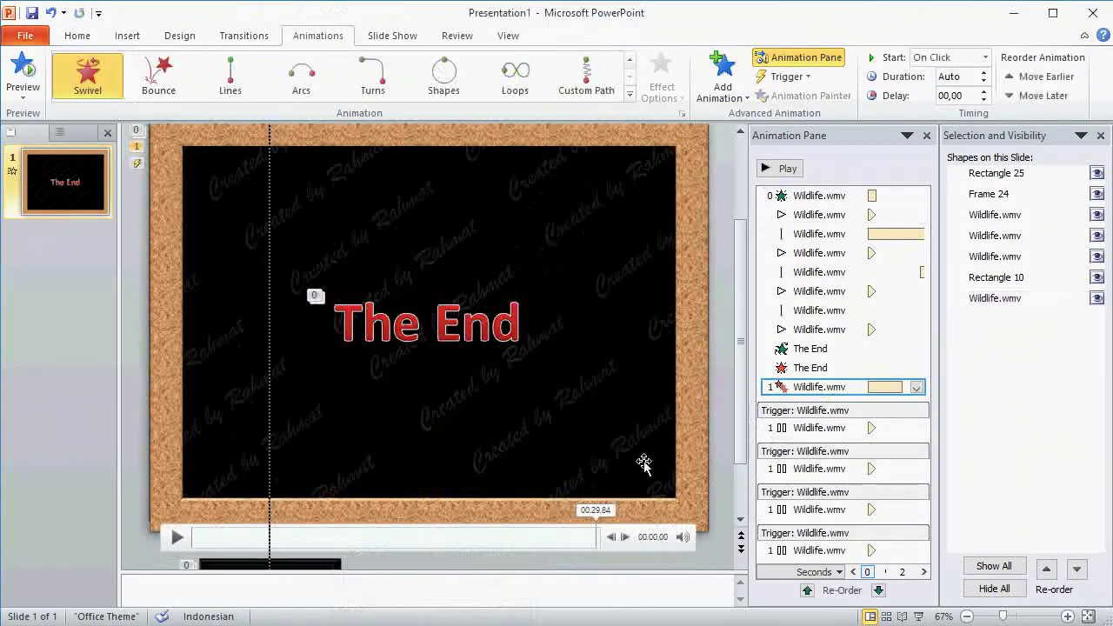
click(918, 390)
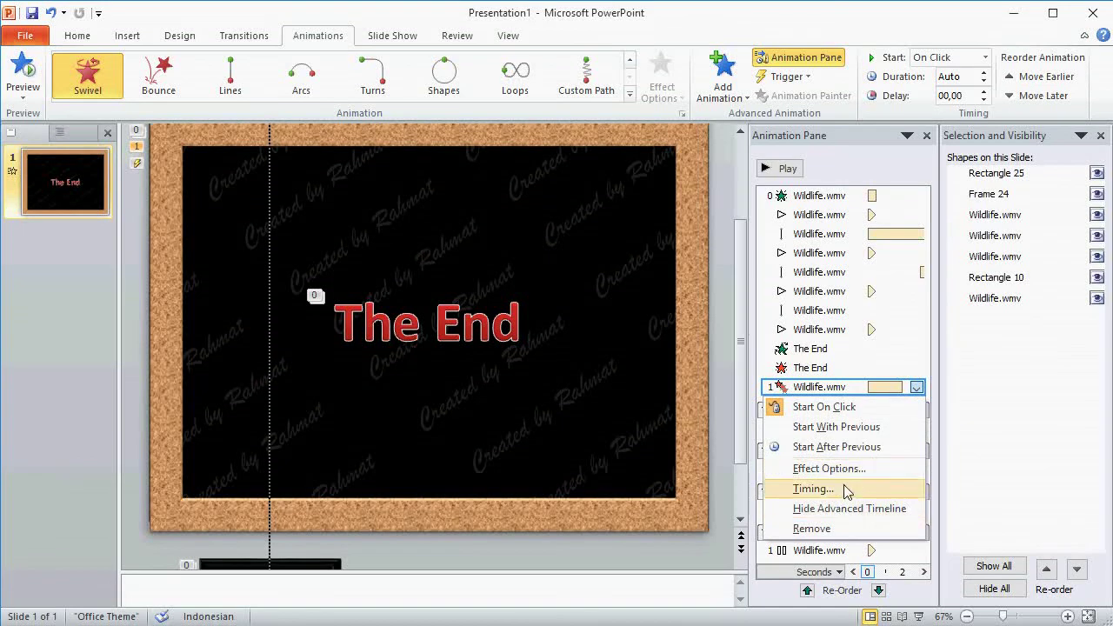
click(828, 469)
click(426, 361)
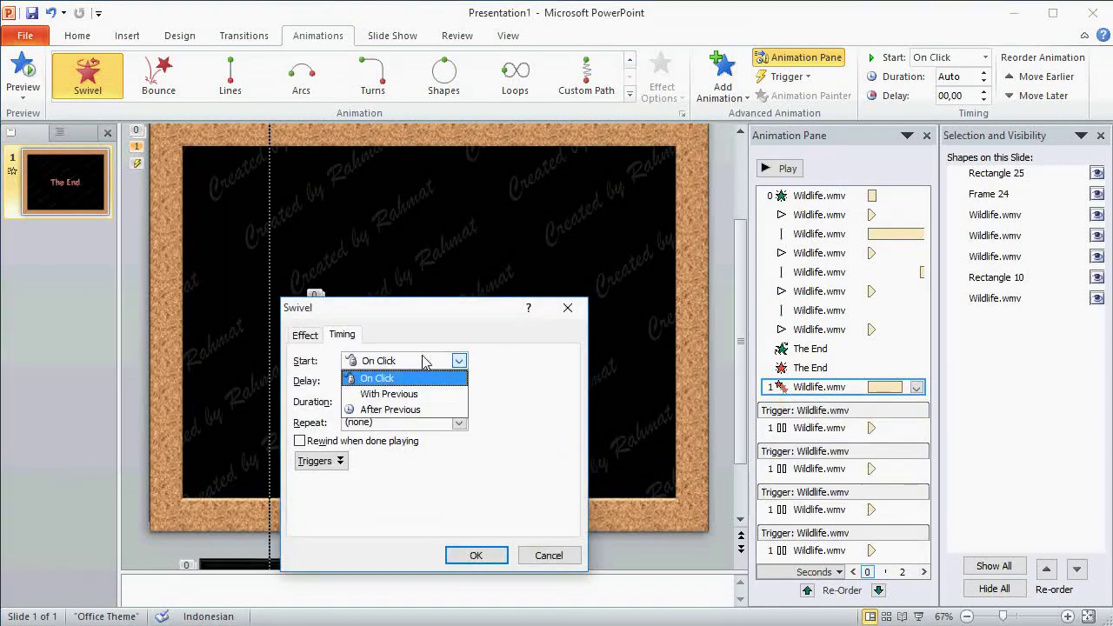
click(409, 409)
click(462, 559)
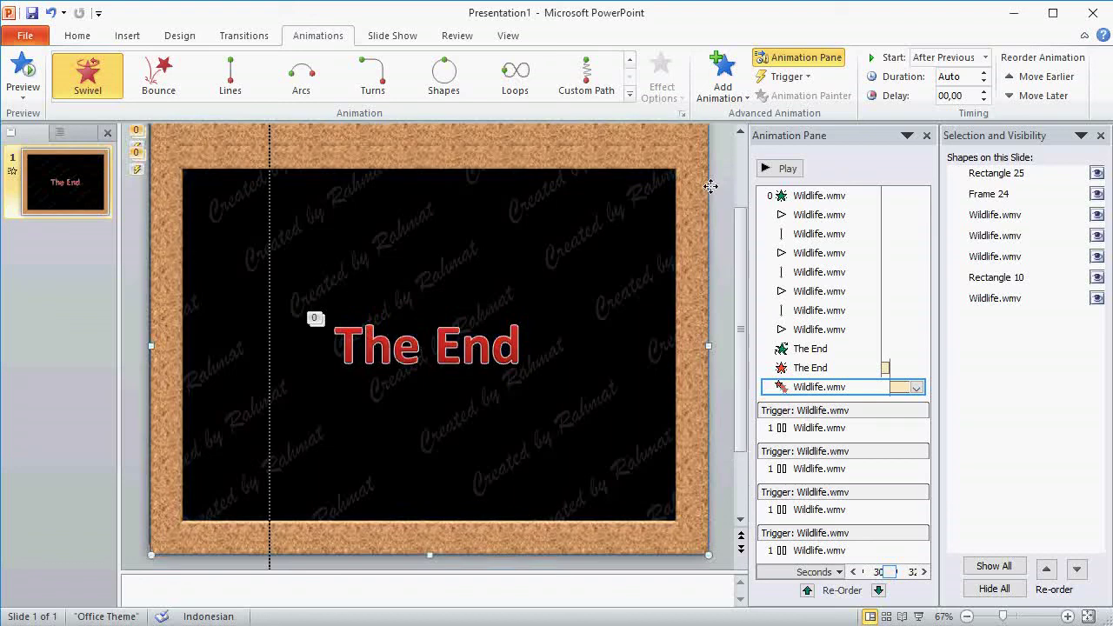
click(391, 35)
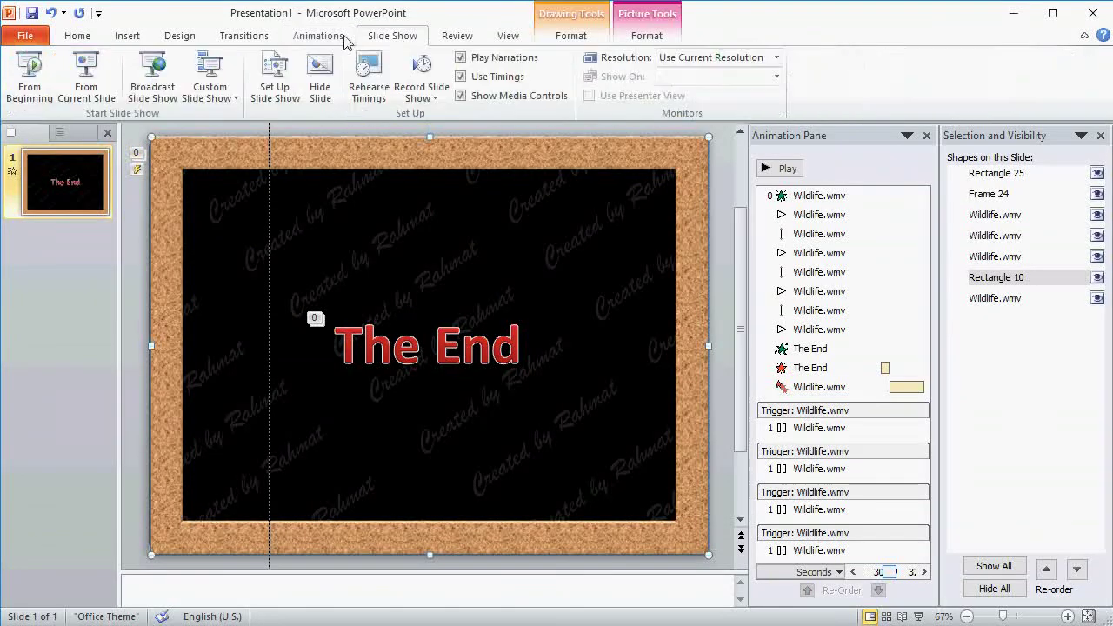
Step: Start the slide show From Beginning
click(33, 82)
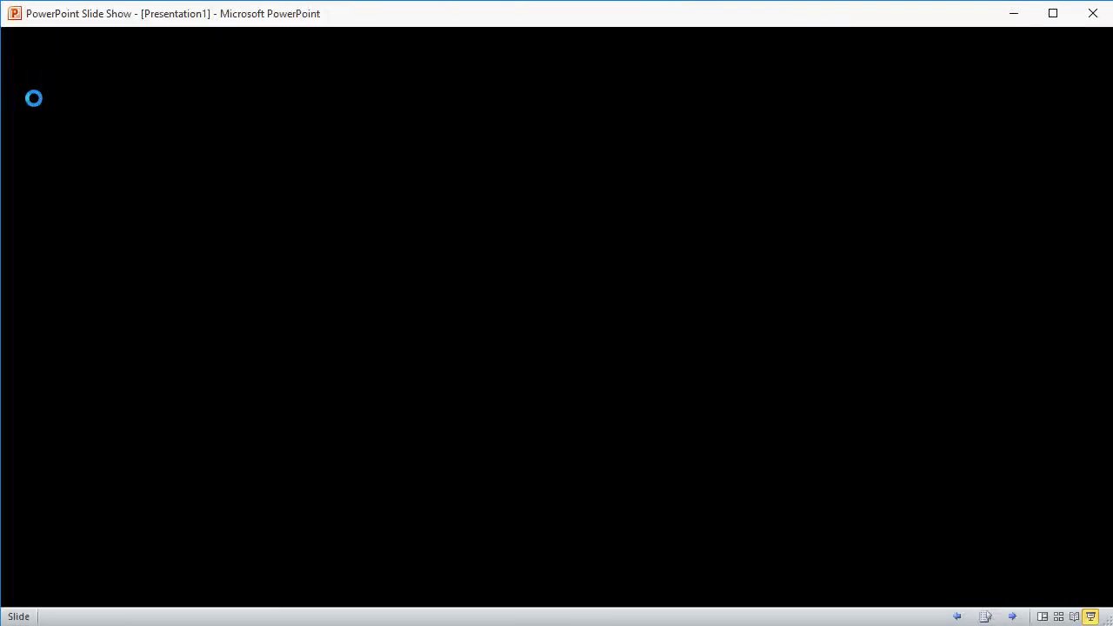